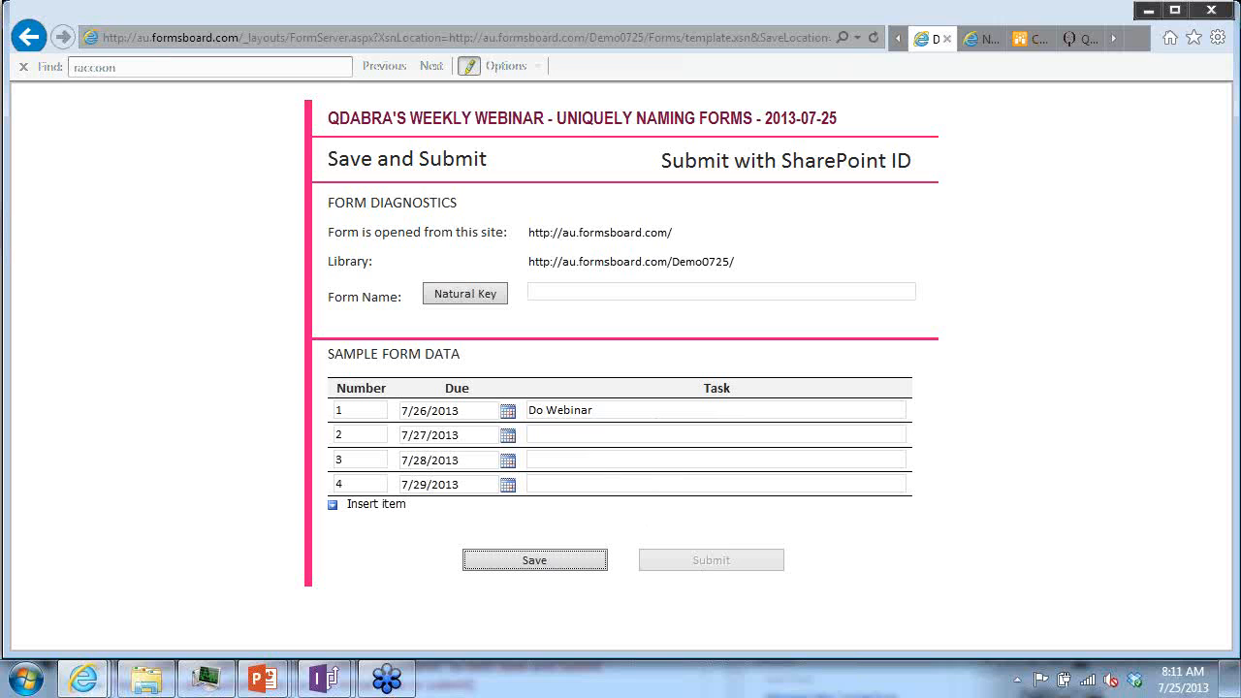
key(alt+Tab)
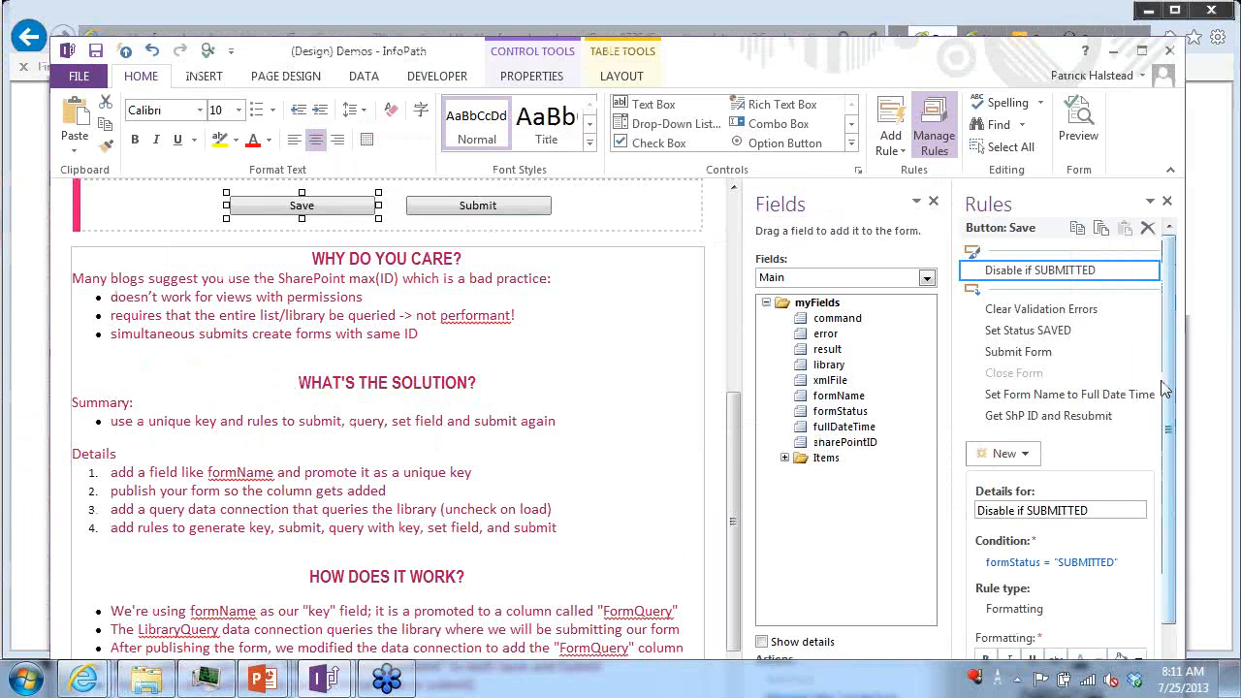
key(alt+Tab)
key(alt+Tab)
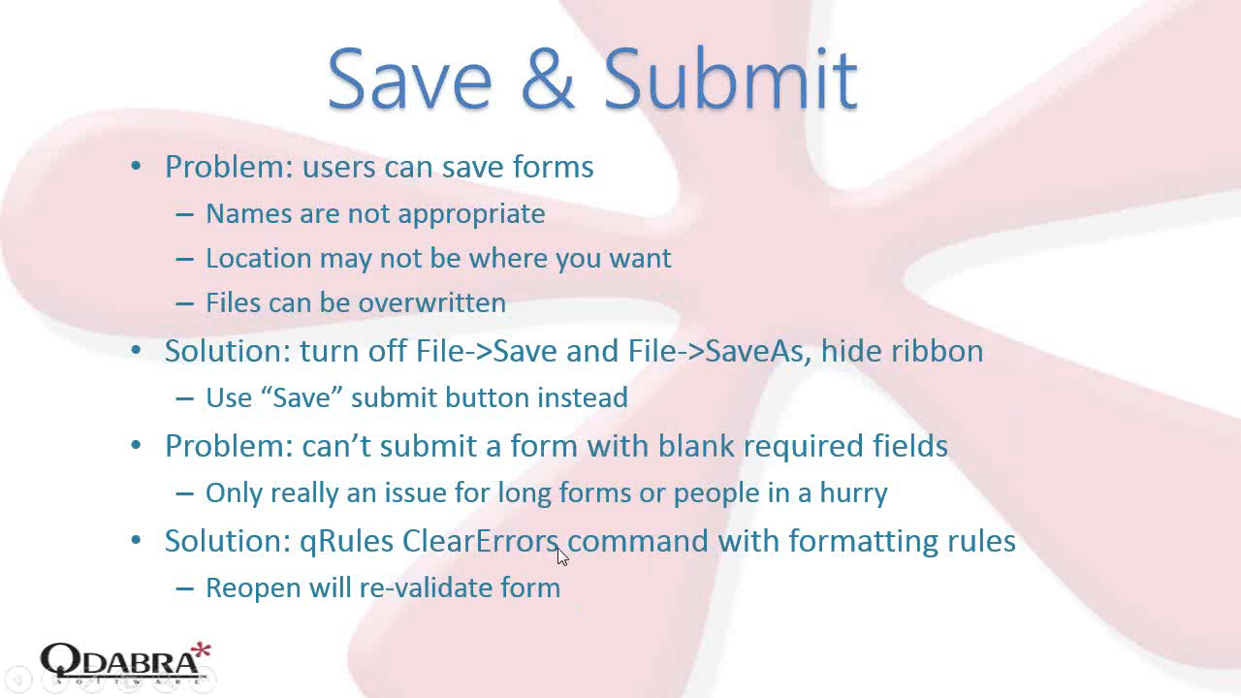
key(alt+Tab)
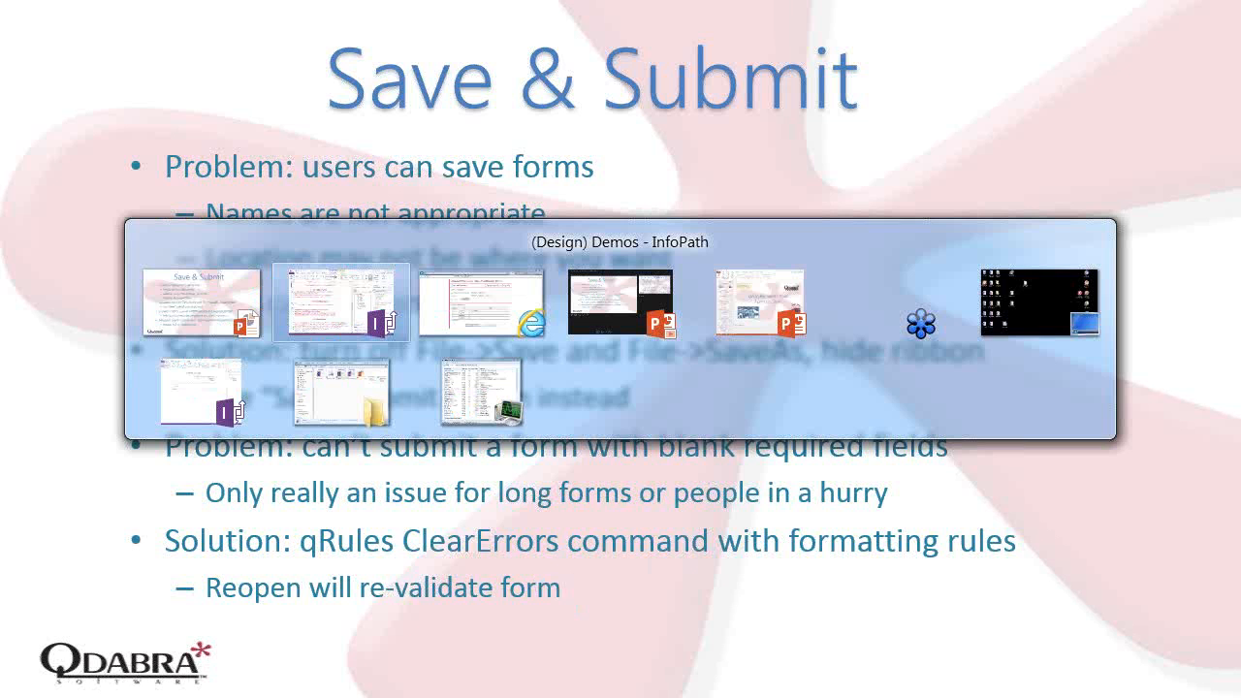
key(alt+Tab)
key(Tab)
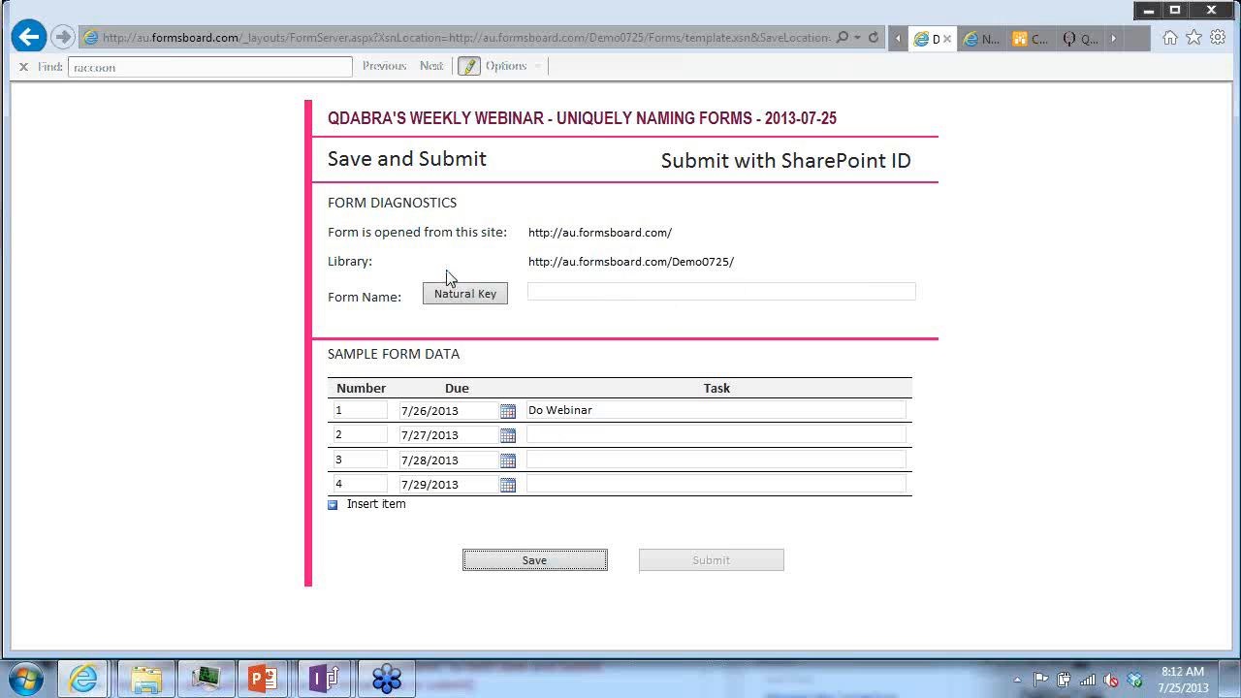
Step: Generate the form name from the natural key and save the form
click(469, 297)
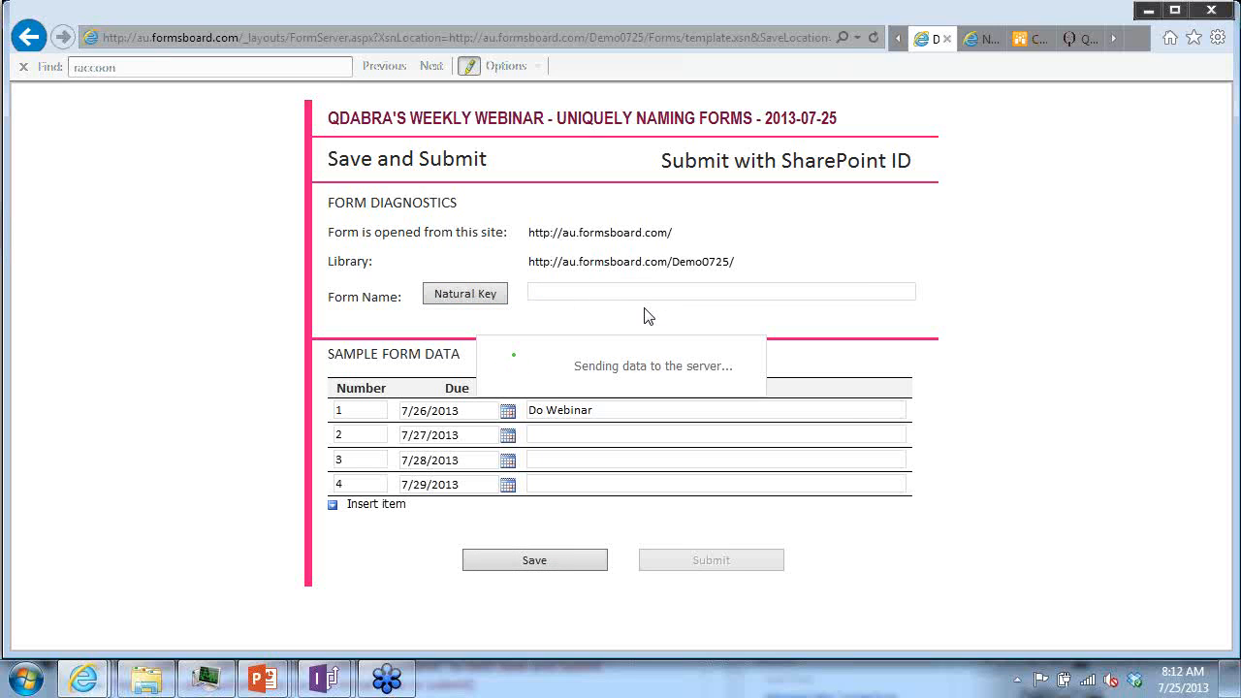
click(559, 559)
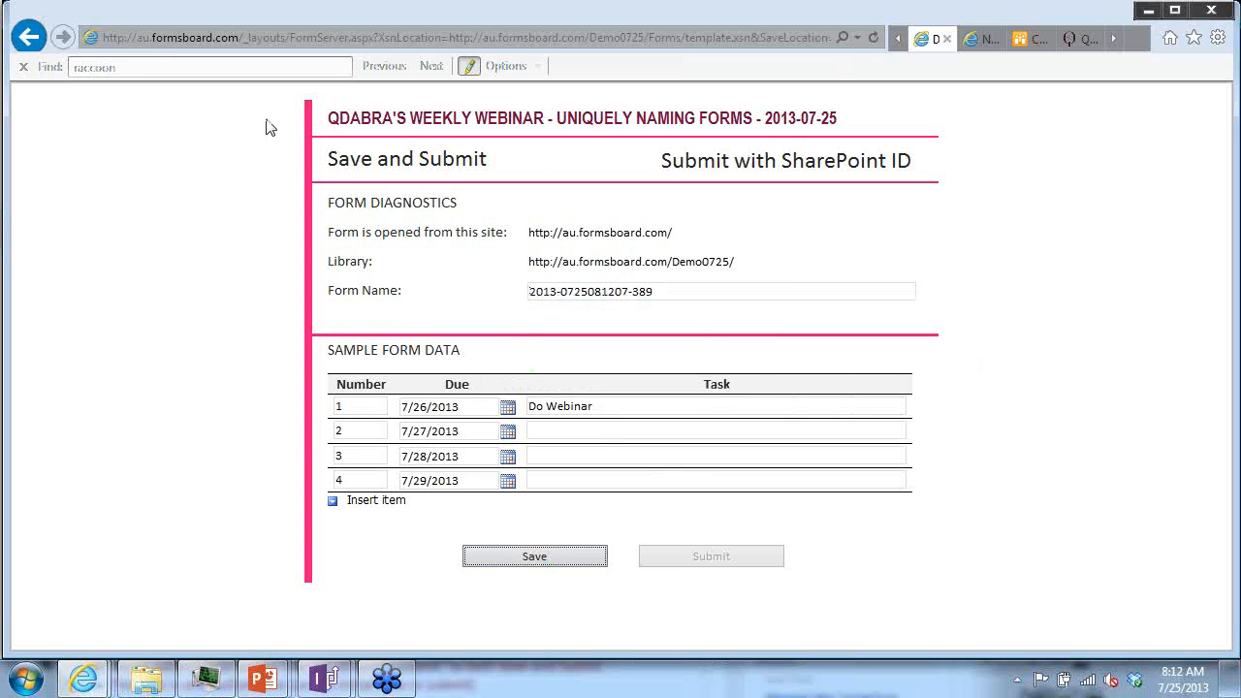
click(37, 39)
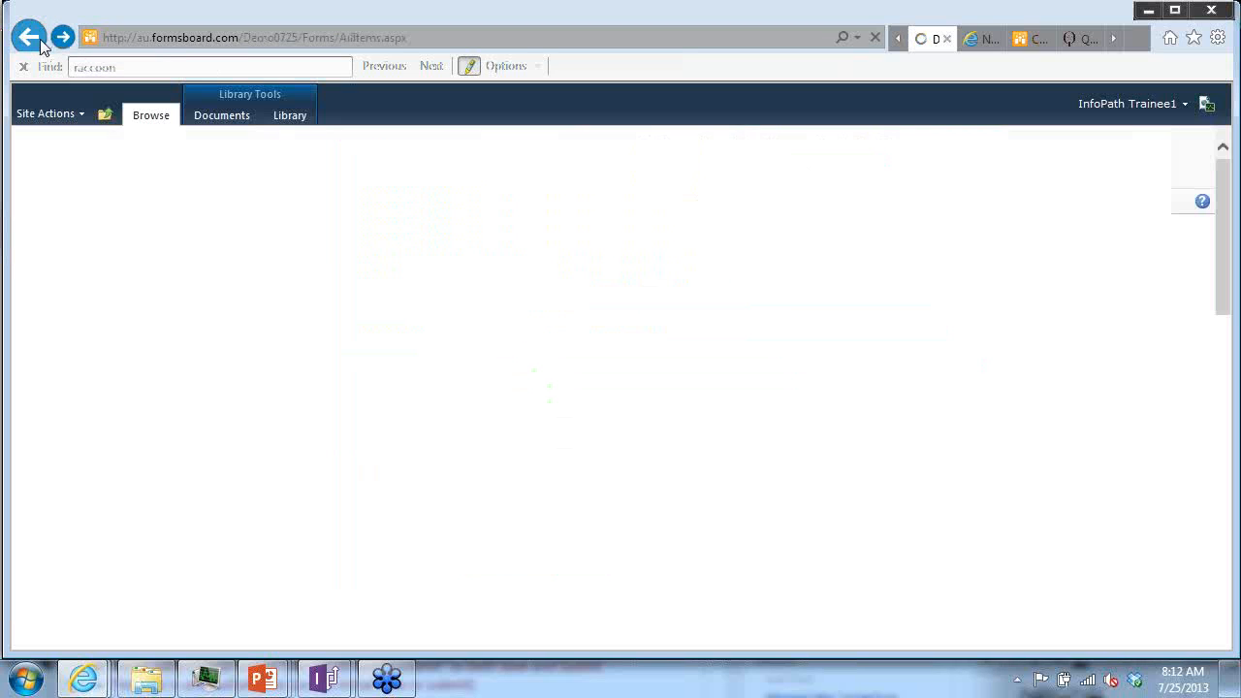
click(873, 38)
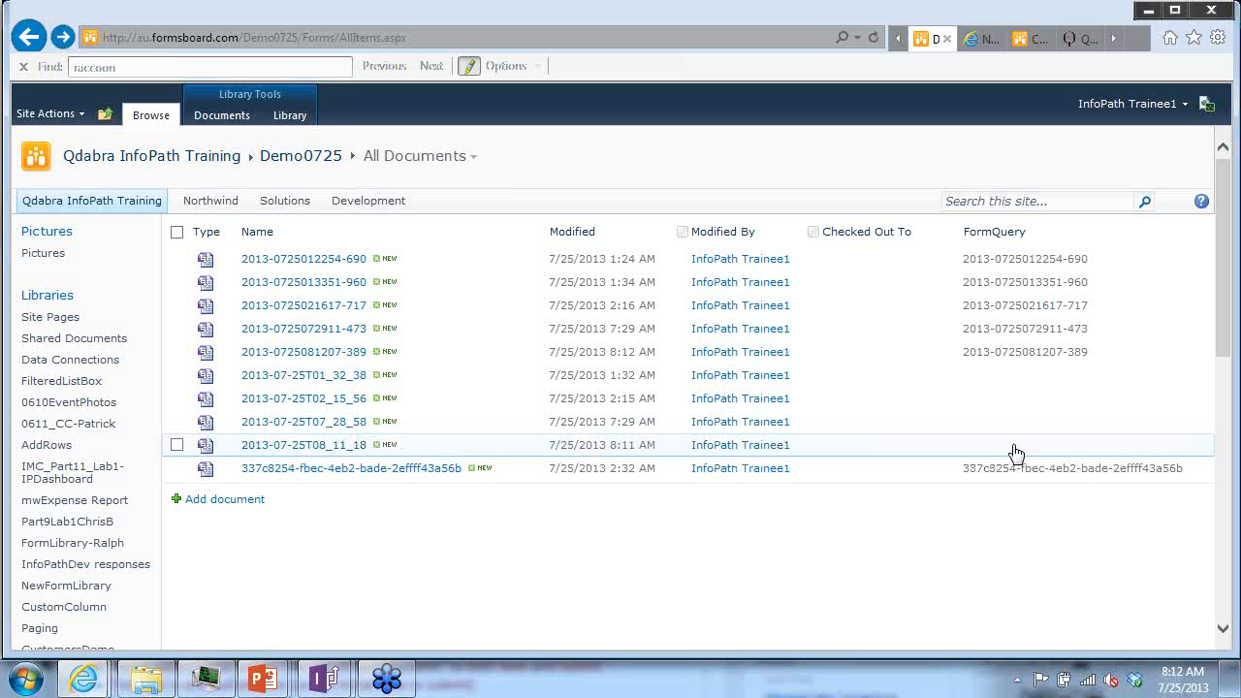
click(346, 361)
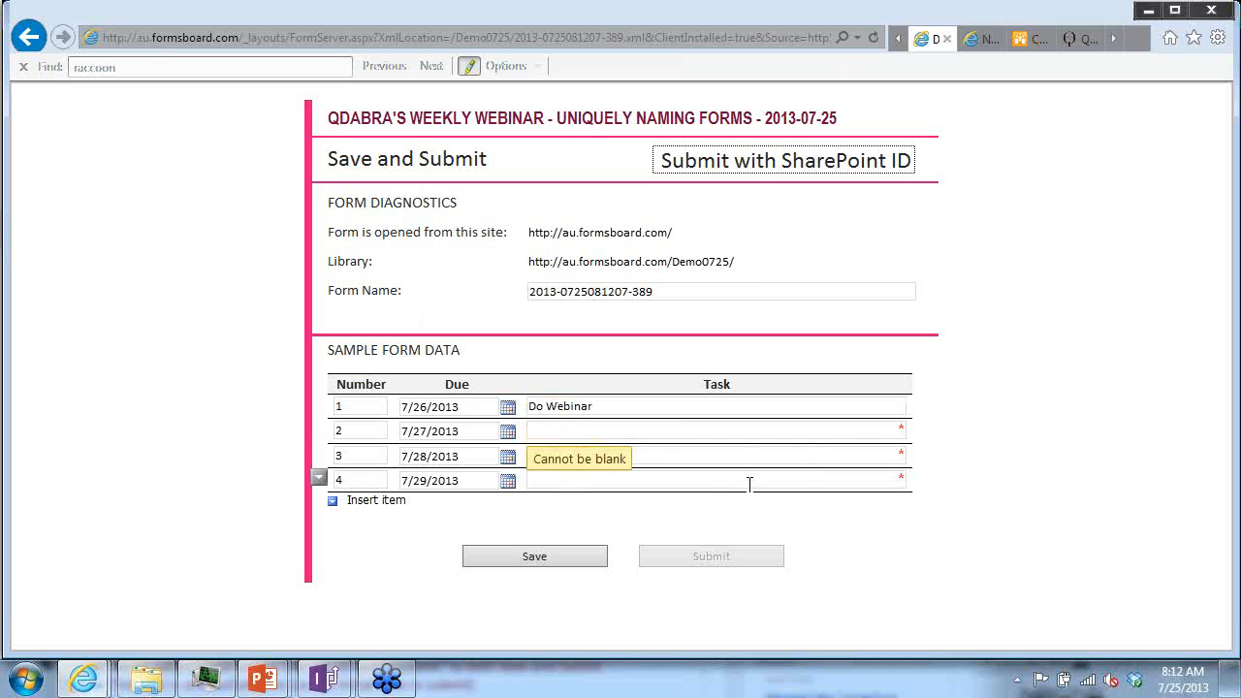
click(669, 430)
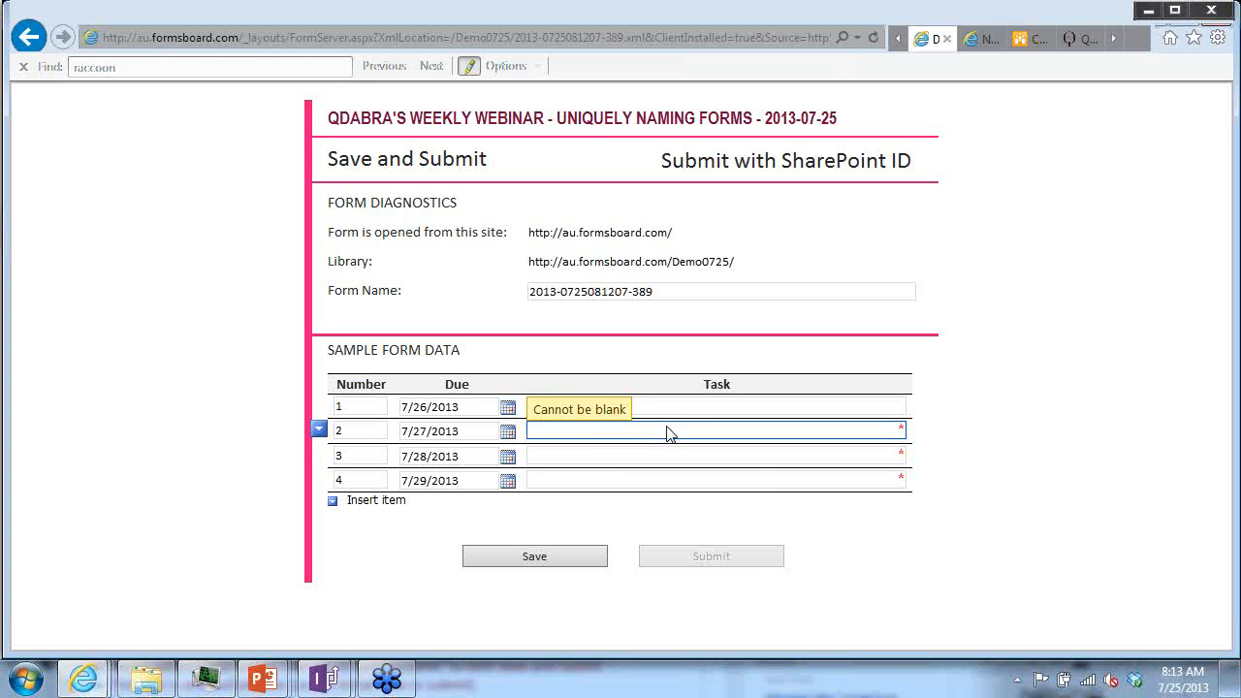
Step: Switch to InfoPath and create a new action rule for the Form Load event
key(alt+Tab)
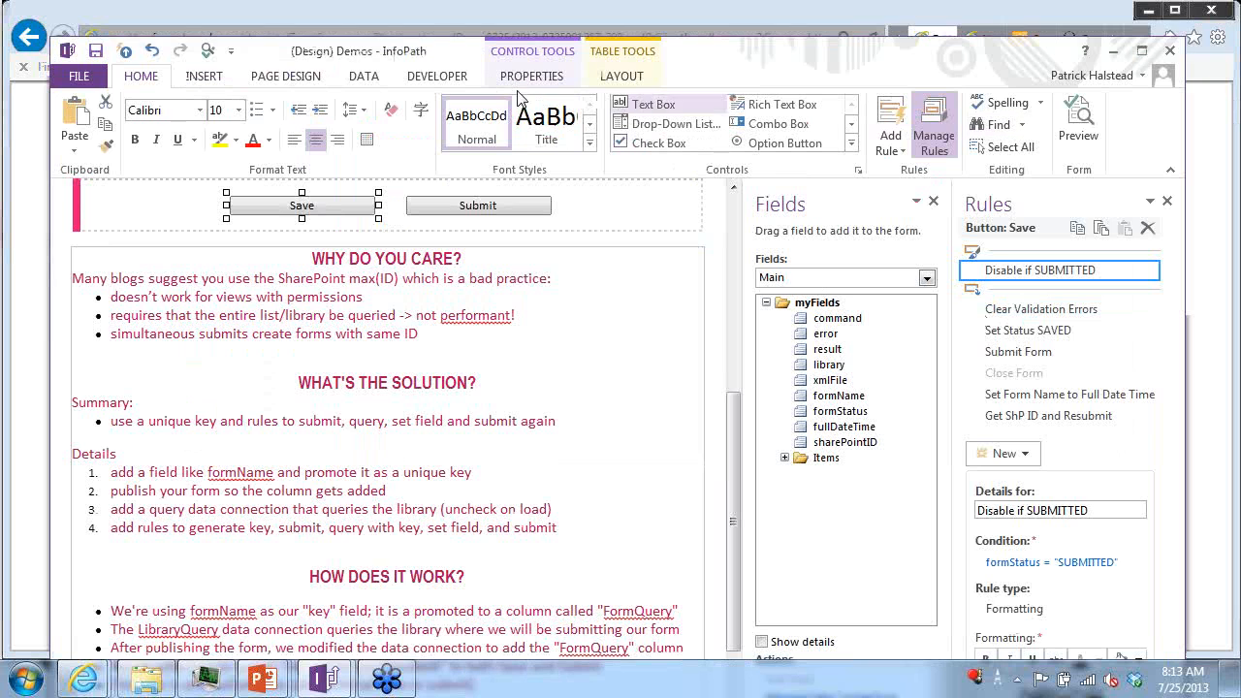
click(376, 77)
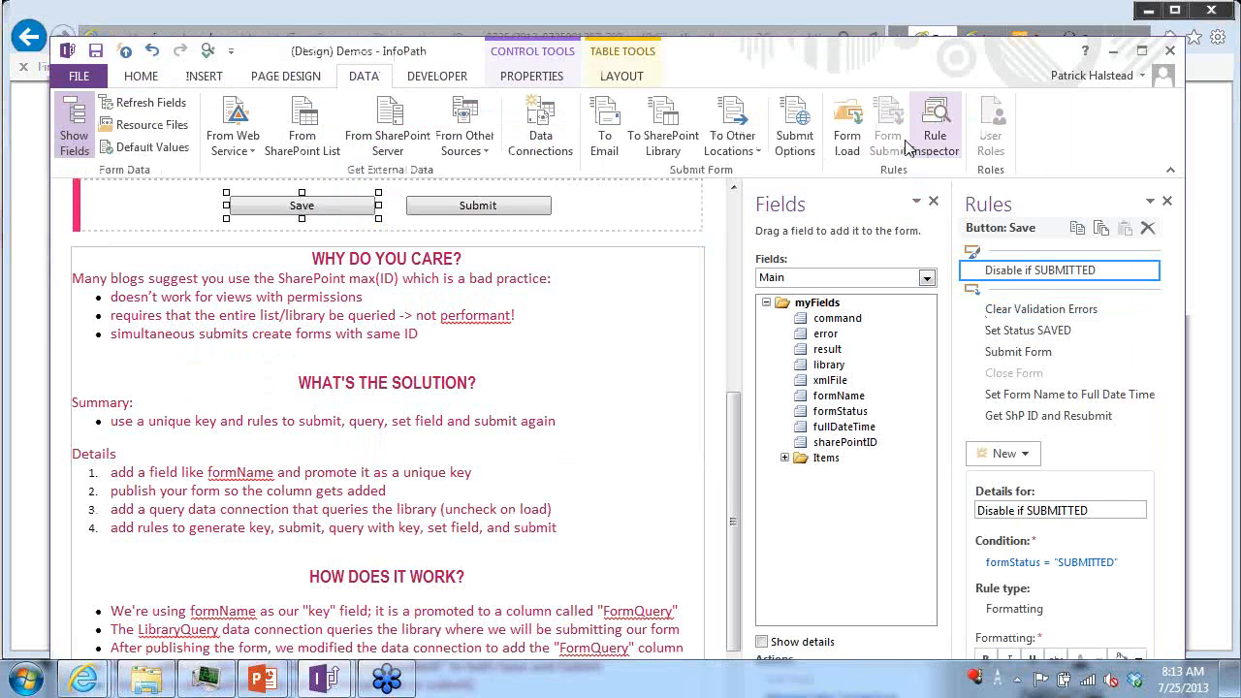
click(847, 131)
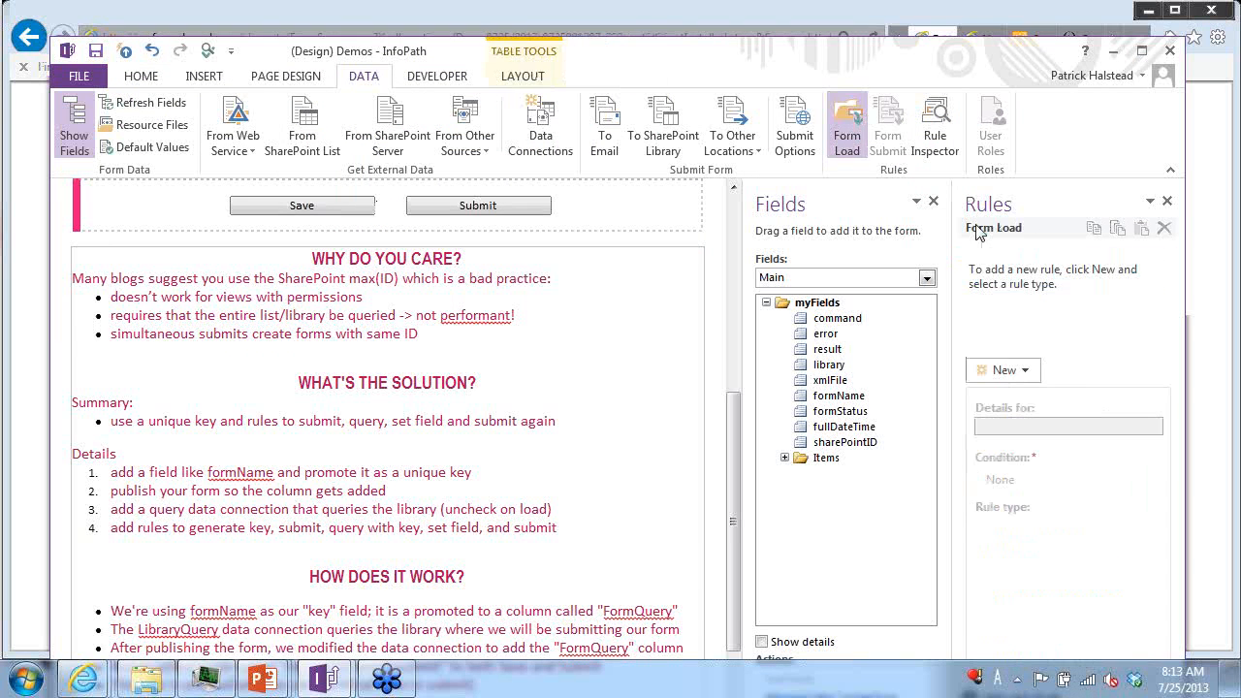
click(1006, 371)
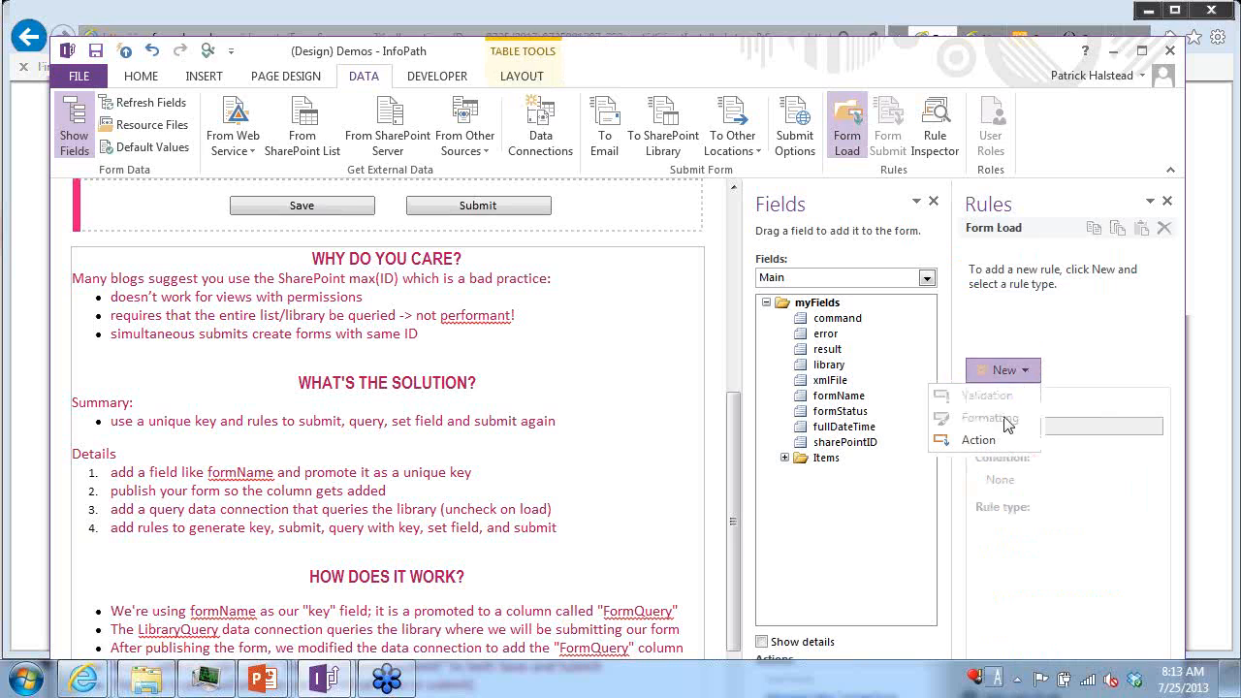
click(986, 448)
Step: Add an action to the Form Load rule that sets the formStatus field to a blank value
click(1148, 560)
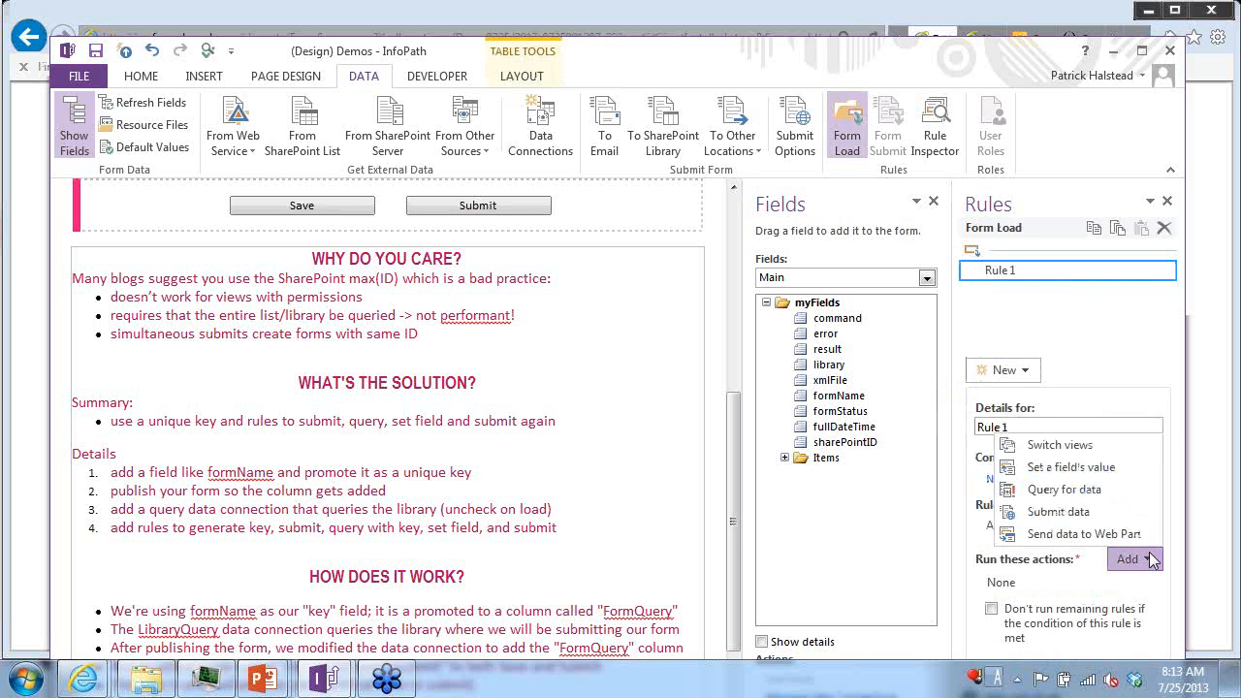
click(1106, 469)
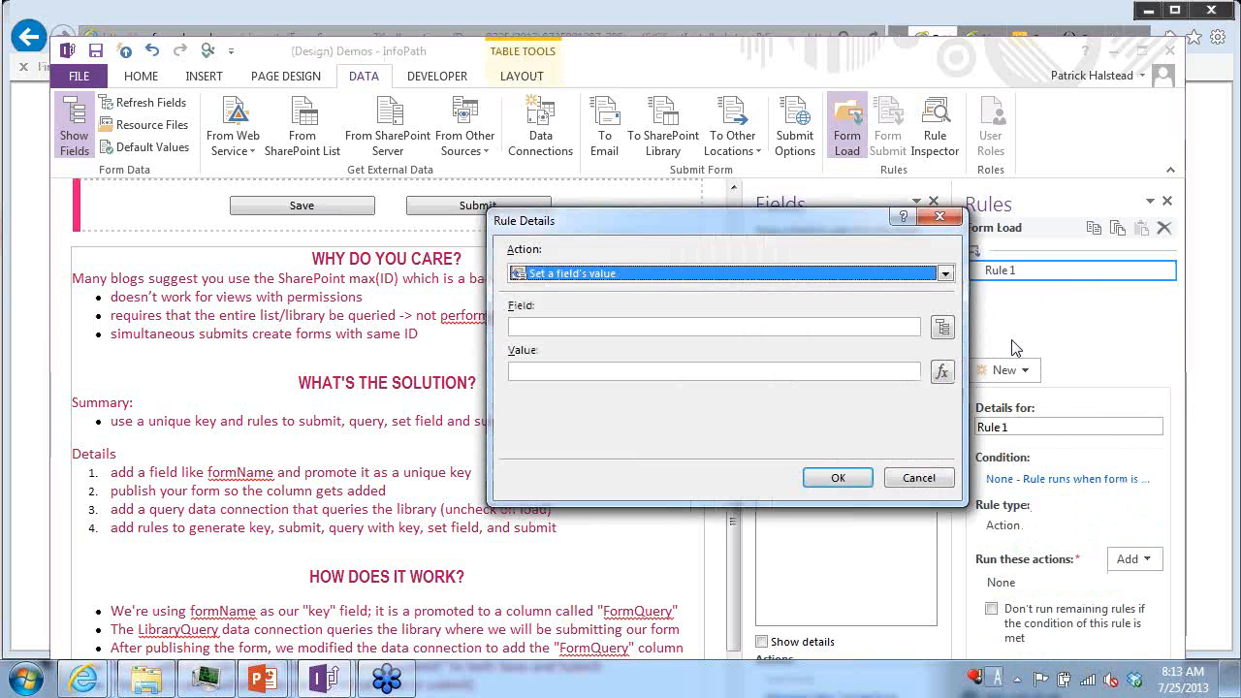
click(954, 334)
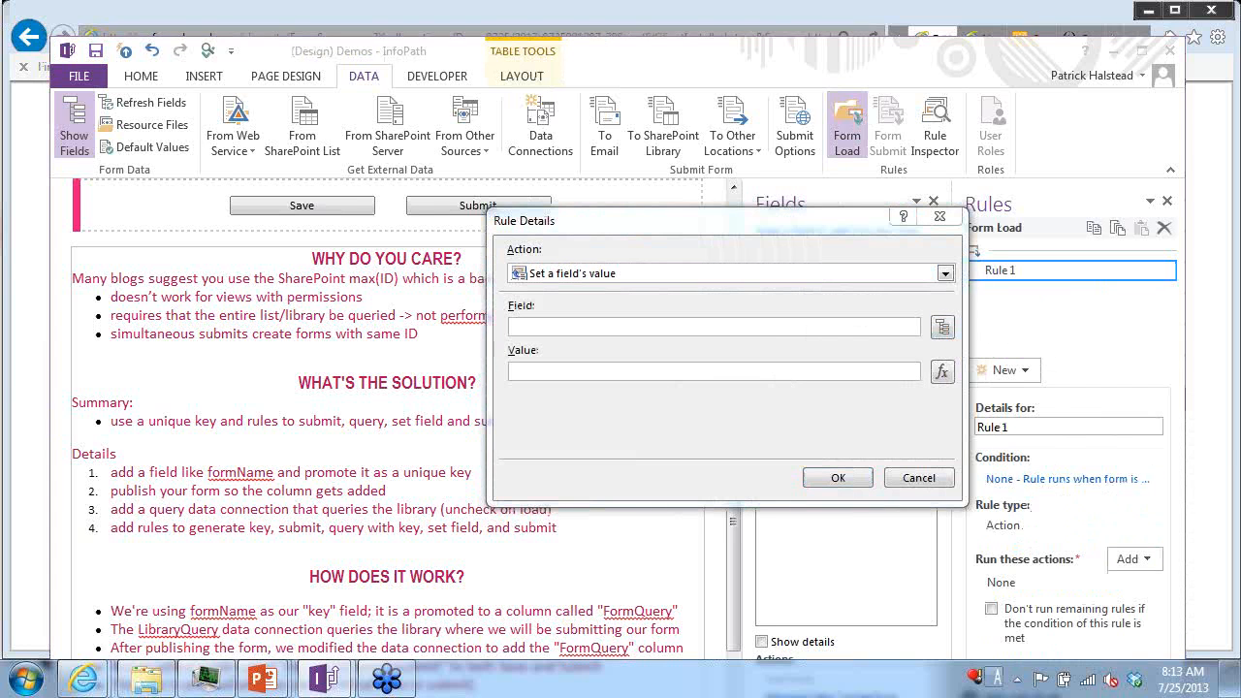
drag(1178, 293, 653, 136)
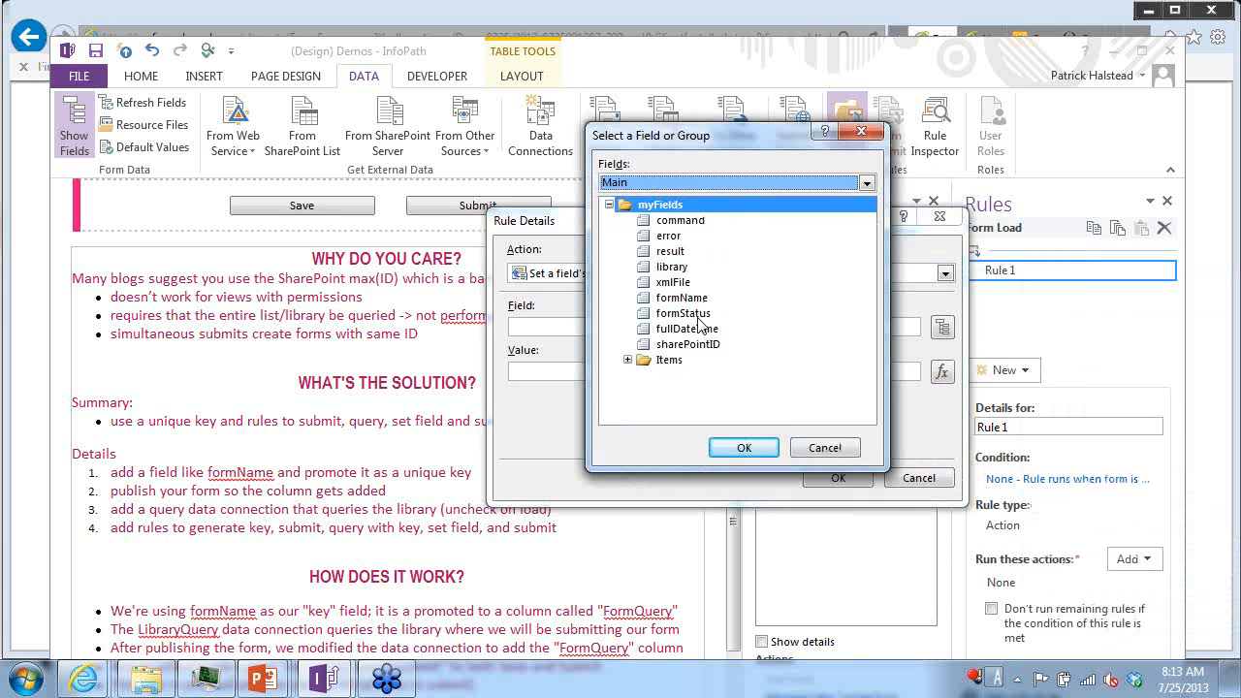
click(683, 313)
click(739, 447)
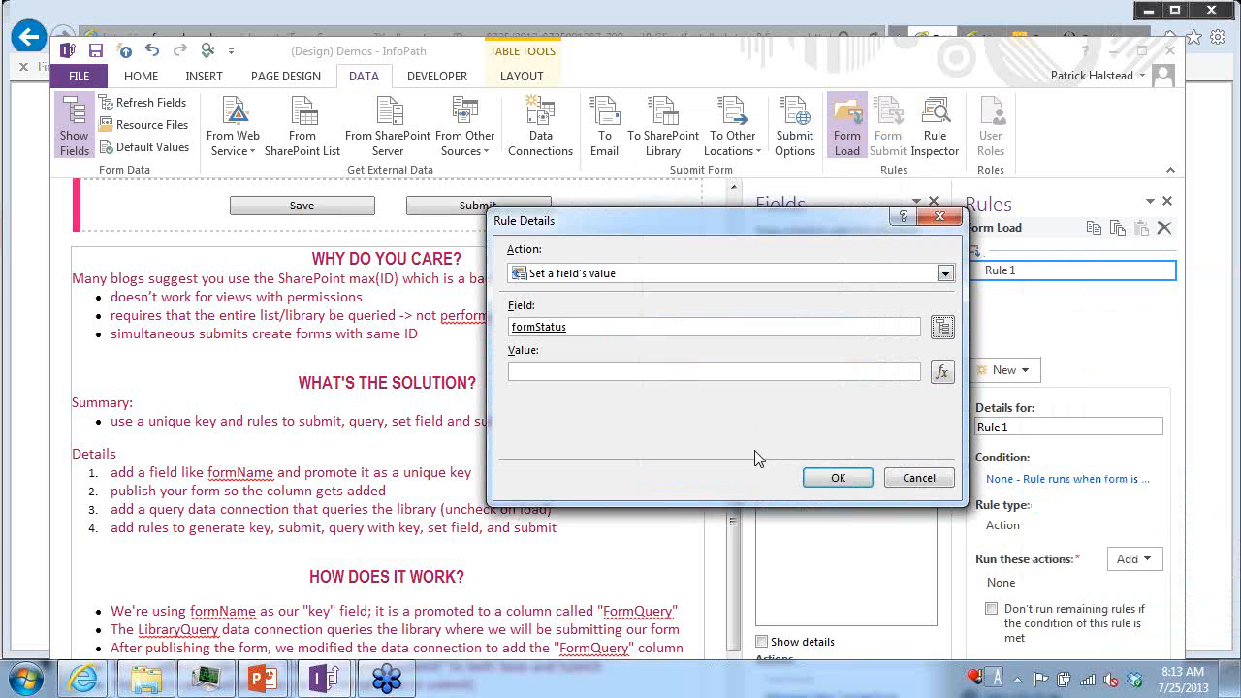
click(837, 478)
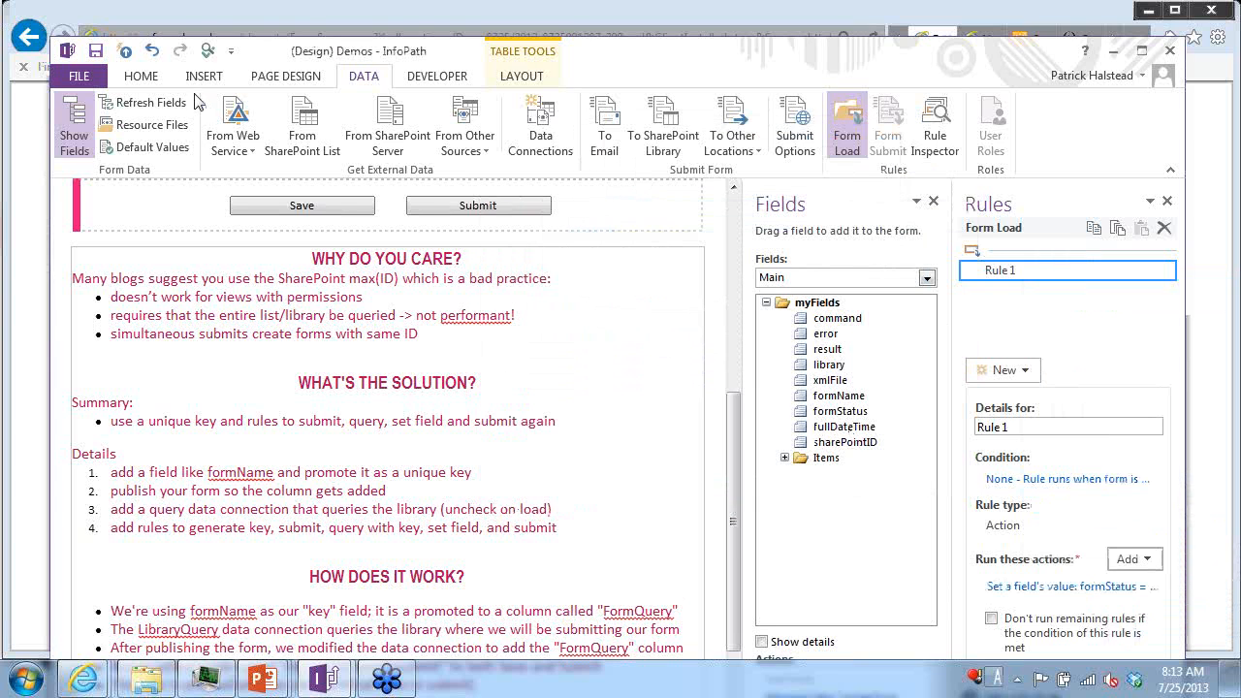
Step: Publish the updated form template and dismiss the publishing notice
click(126, 52)
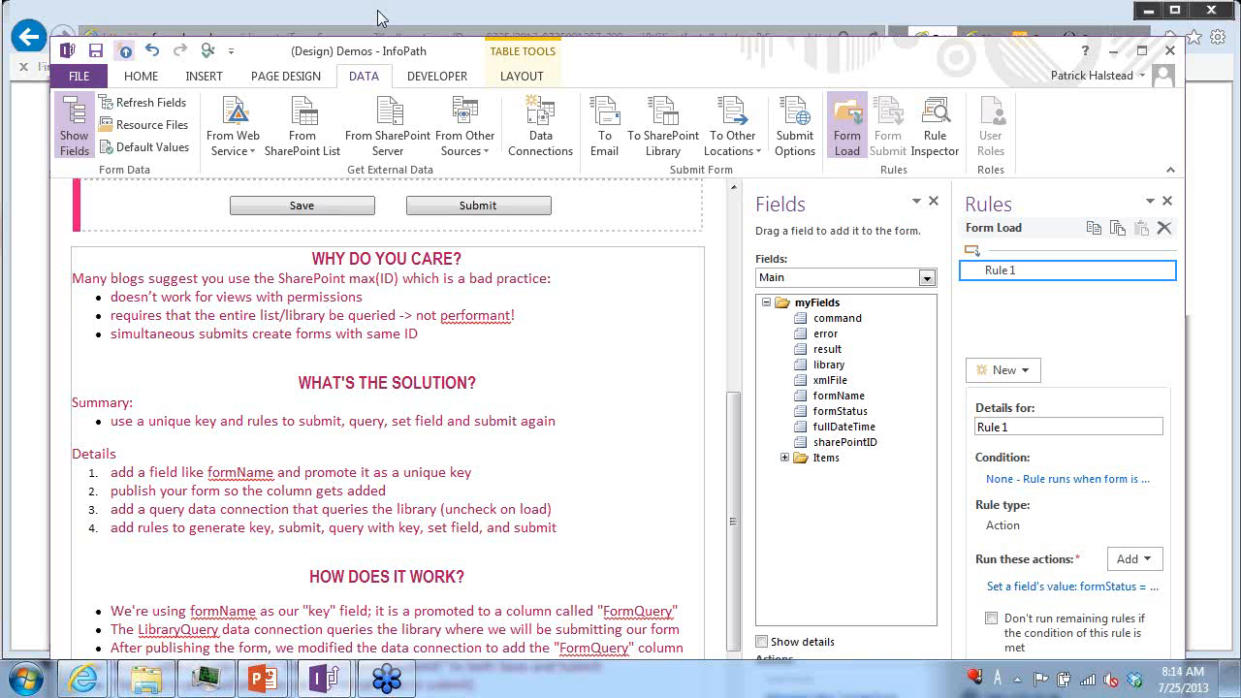
key(alt+Tab)
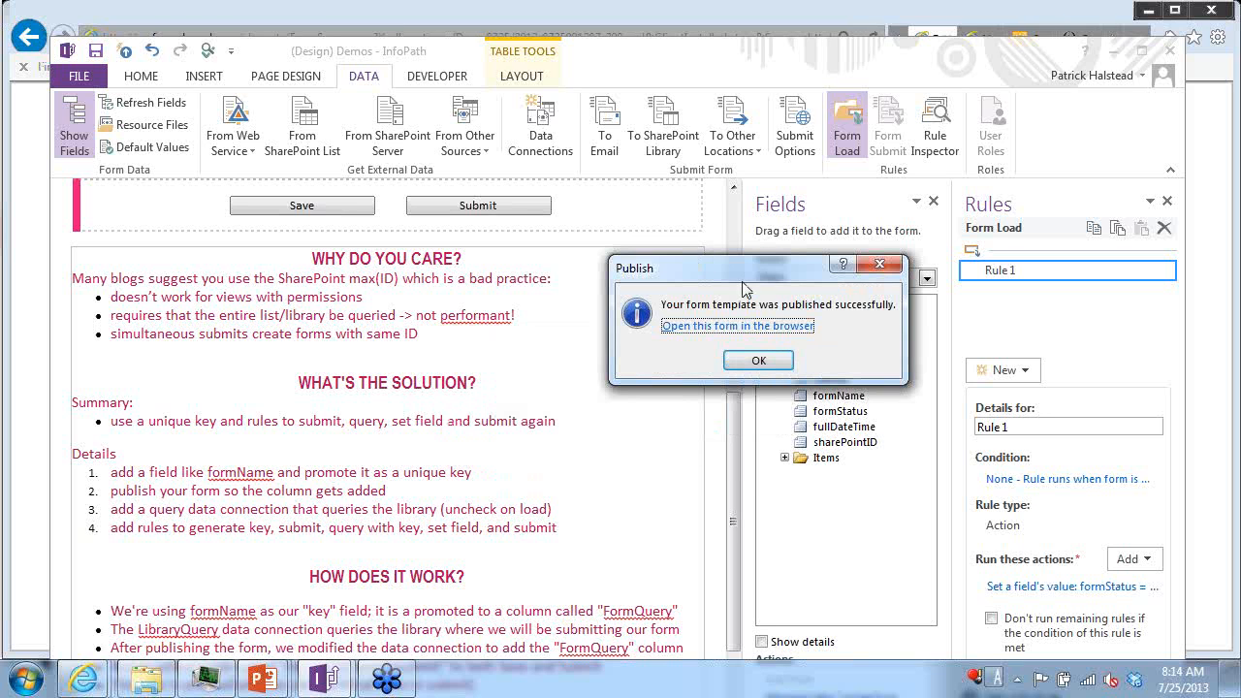
click(766, 361)
click(262, 24)
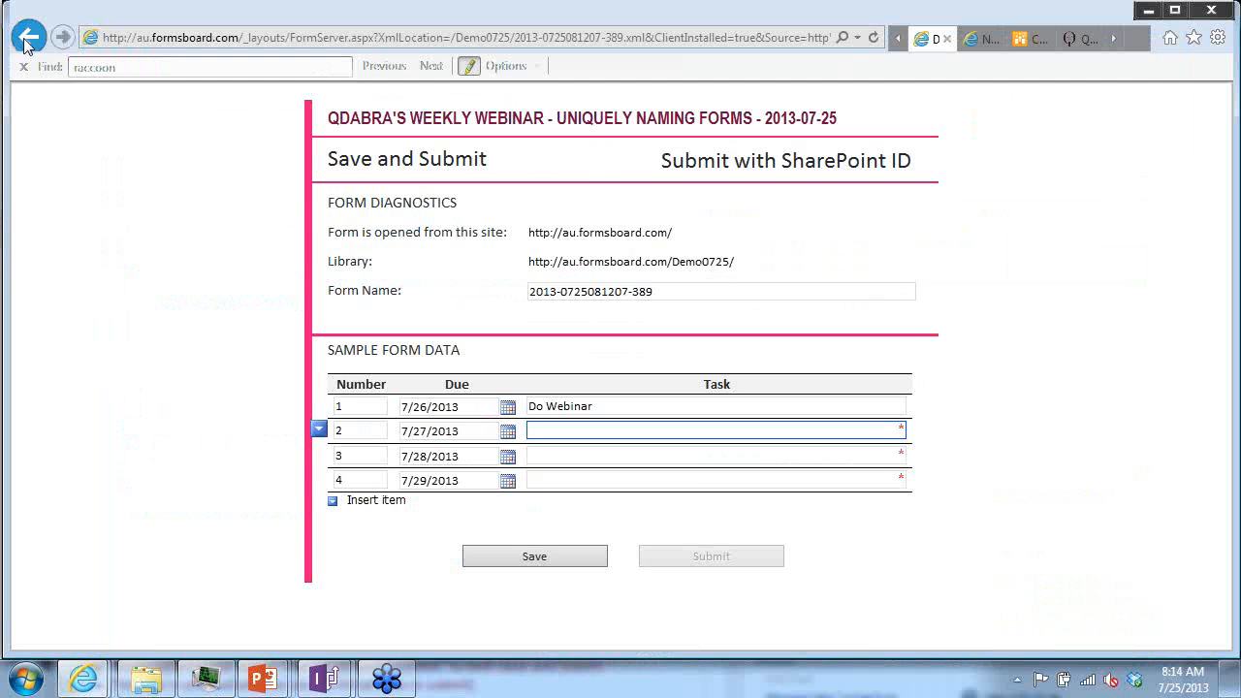
click(29, 36)
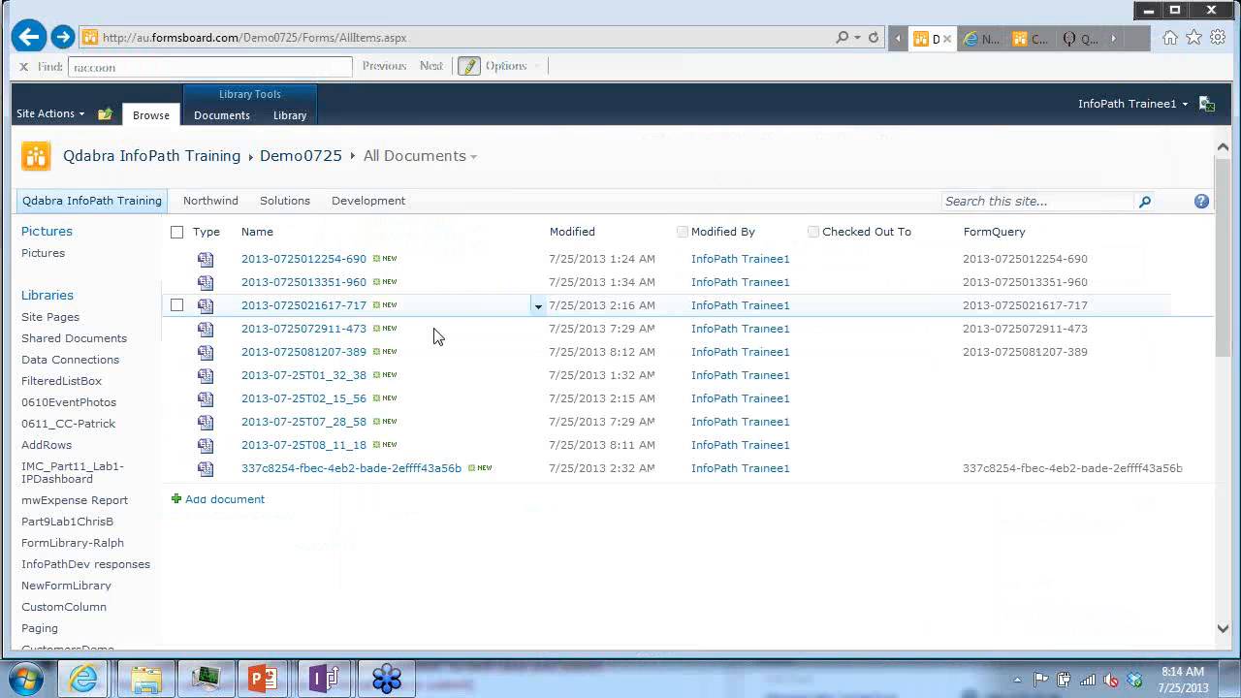
click(349, 353)
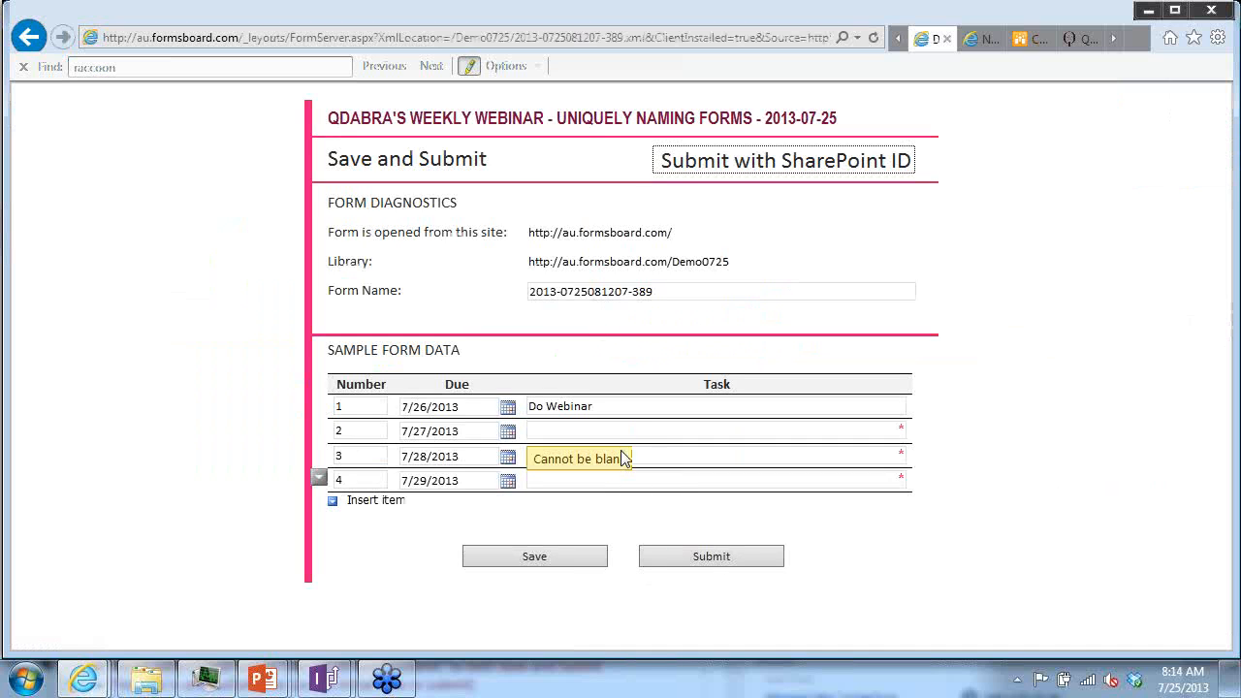
click(739, 560)
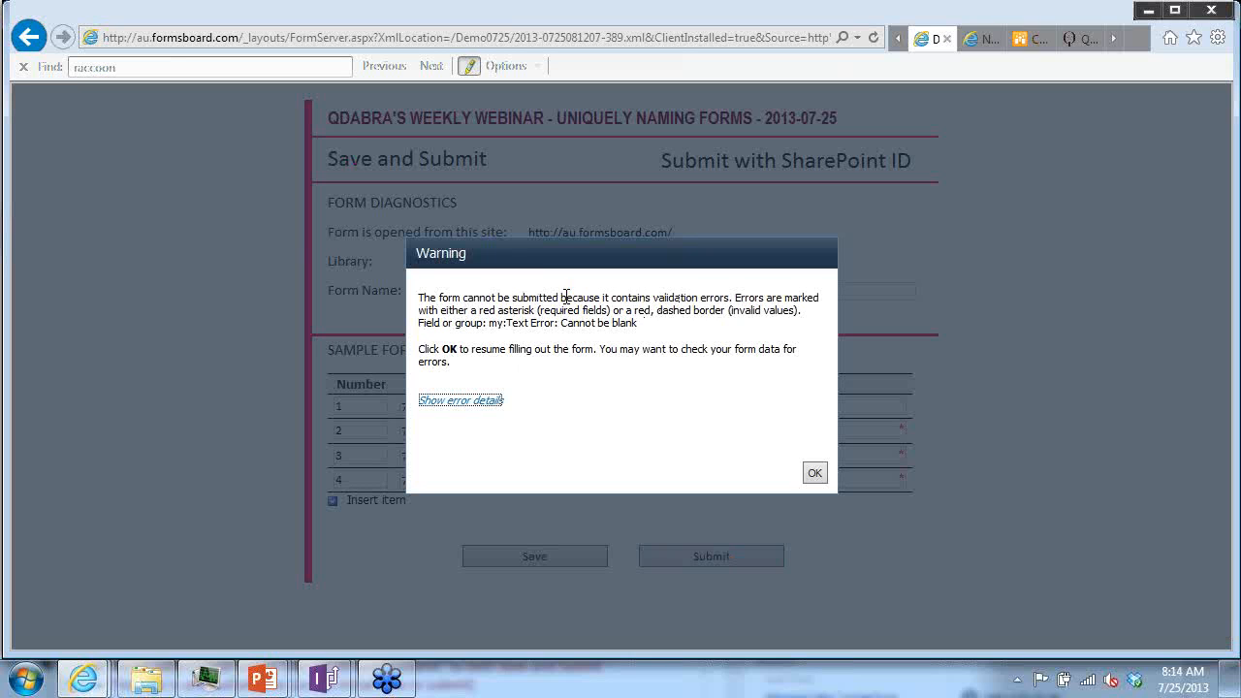
click(814, 475)
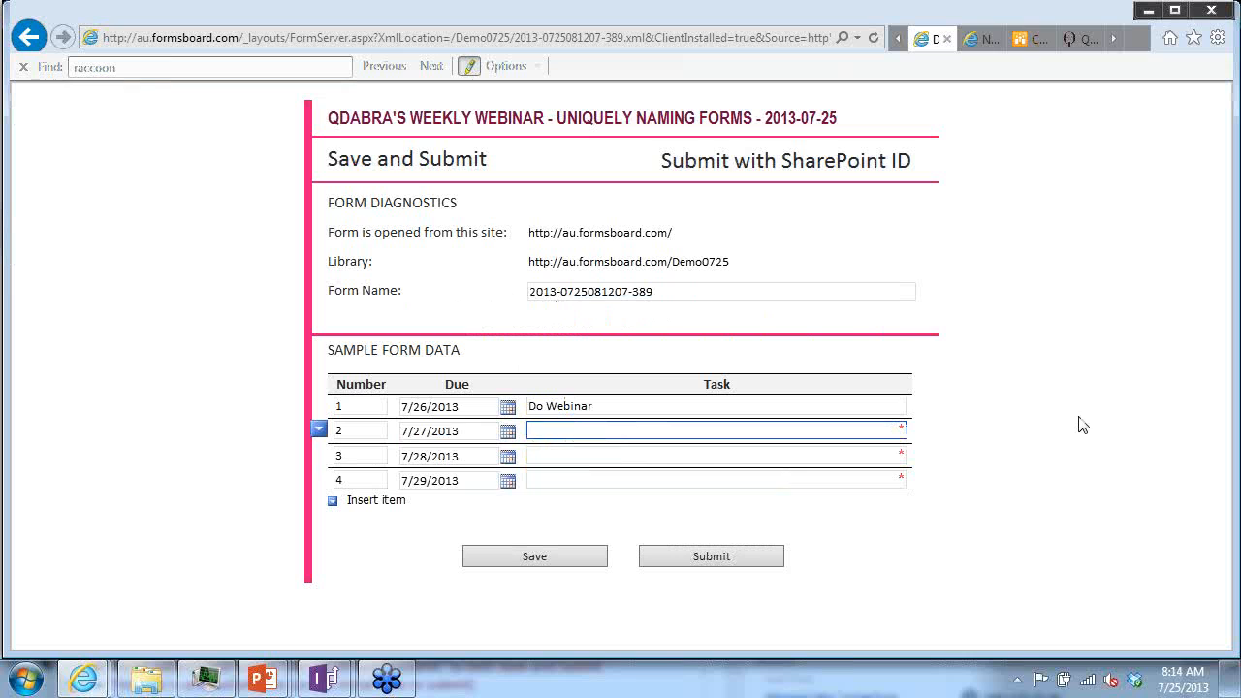
Step: Fill the tasks in rows 2 to 4 with "Task A", "Task C" and "whatever", and submit the form
text(Task A)
key(Tab)
key(Tab)
key(Tab)
key(Tab)
text(Task)
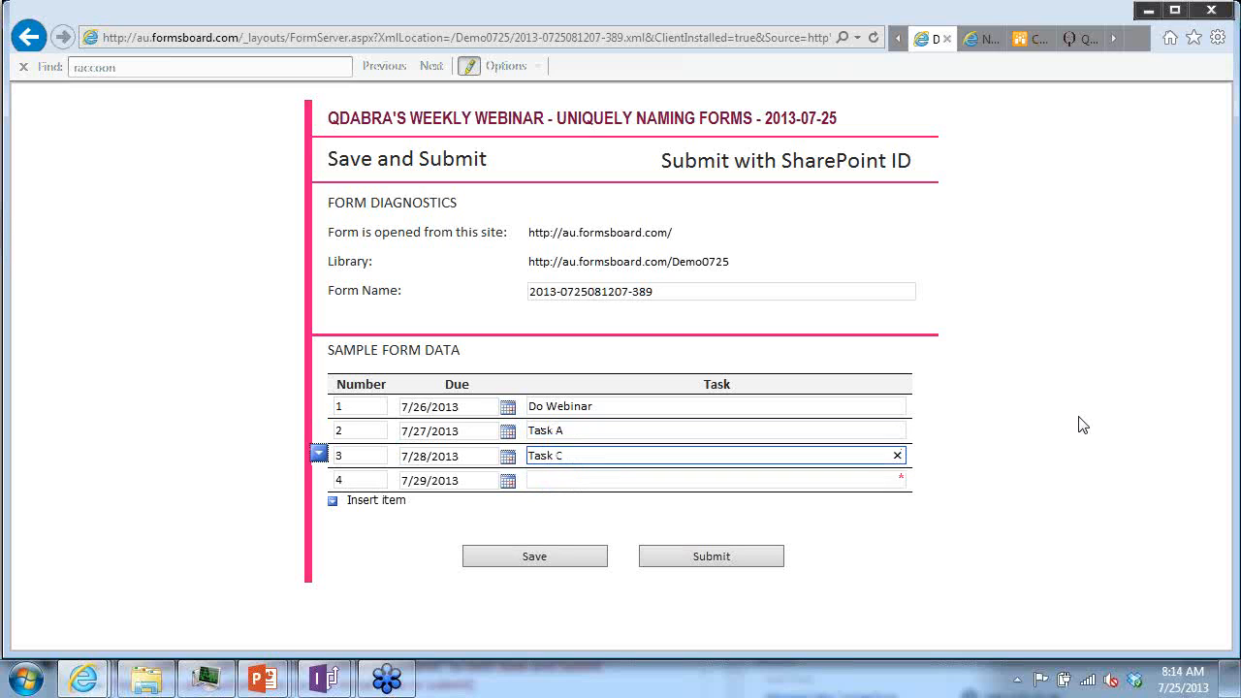
click(857, 479)
text(whatever)
key(Tab)
click(775, 566)
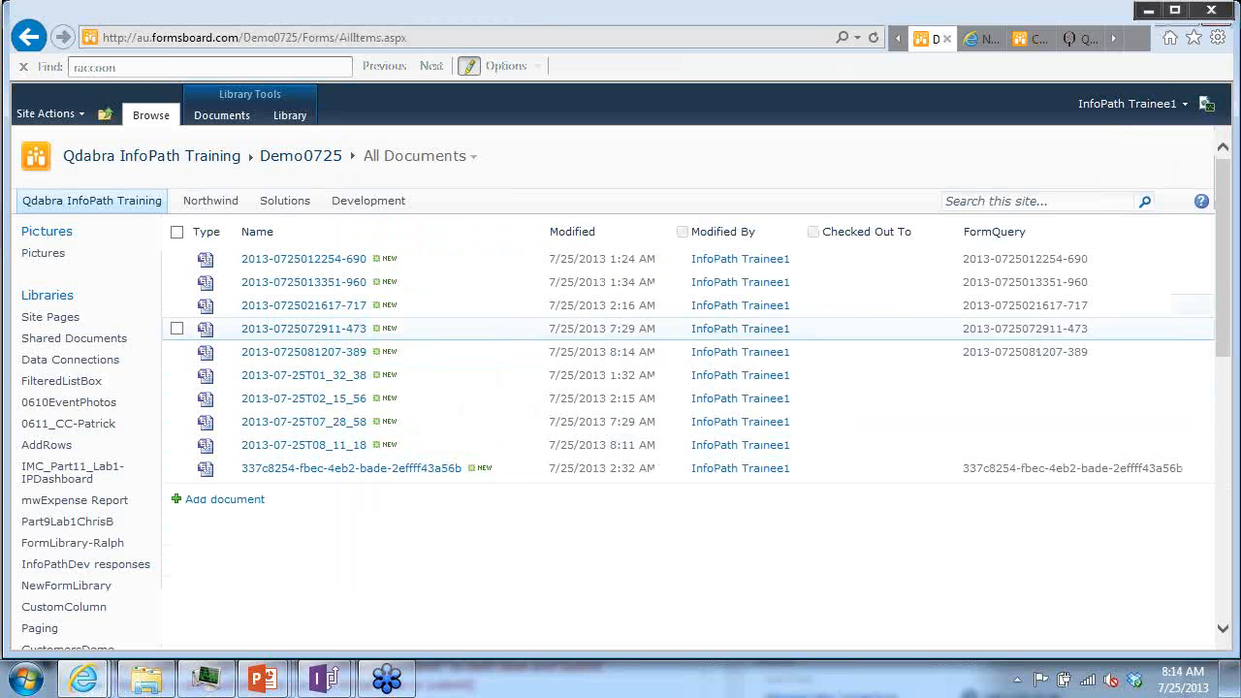
Step: Switch to the PowerPoint slide show of Presentation.pptx
key(alt+Tab)
key(Tab)
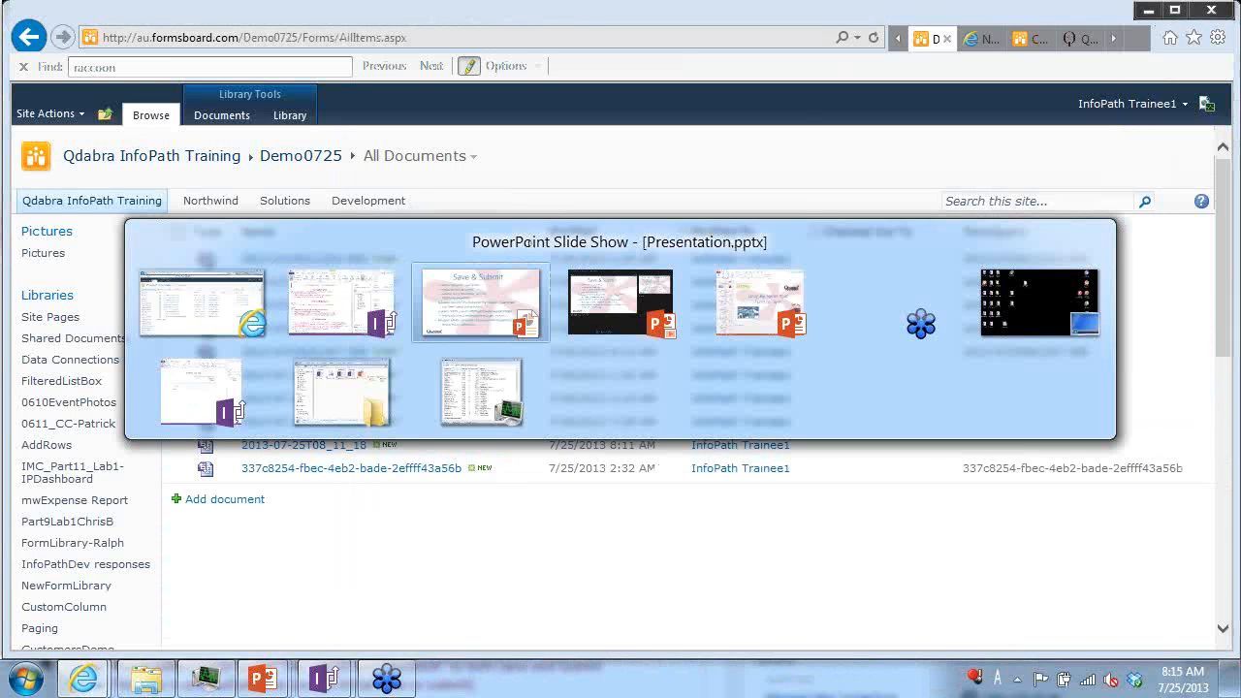
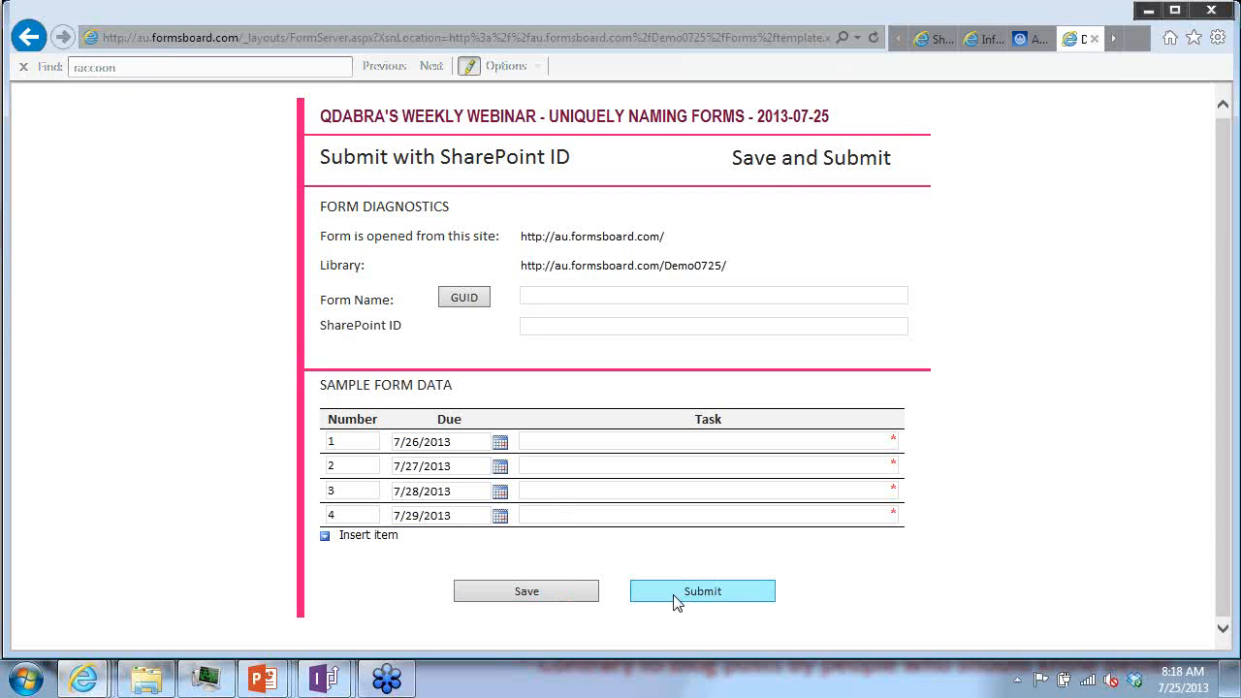
Step: Enter "Go get coffee" as the first task in the Submit with SharePoint ID form and save the form
click(670, 443)
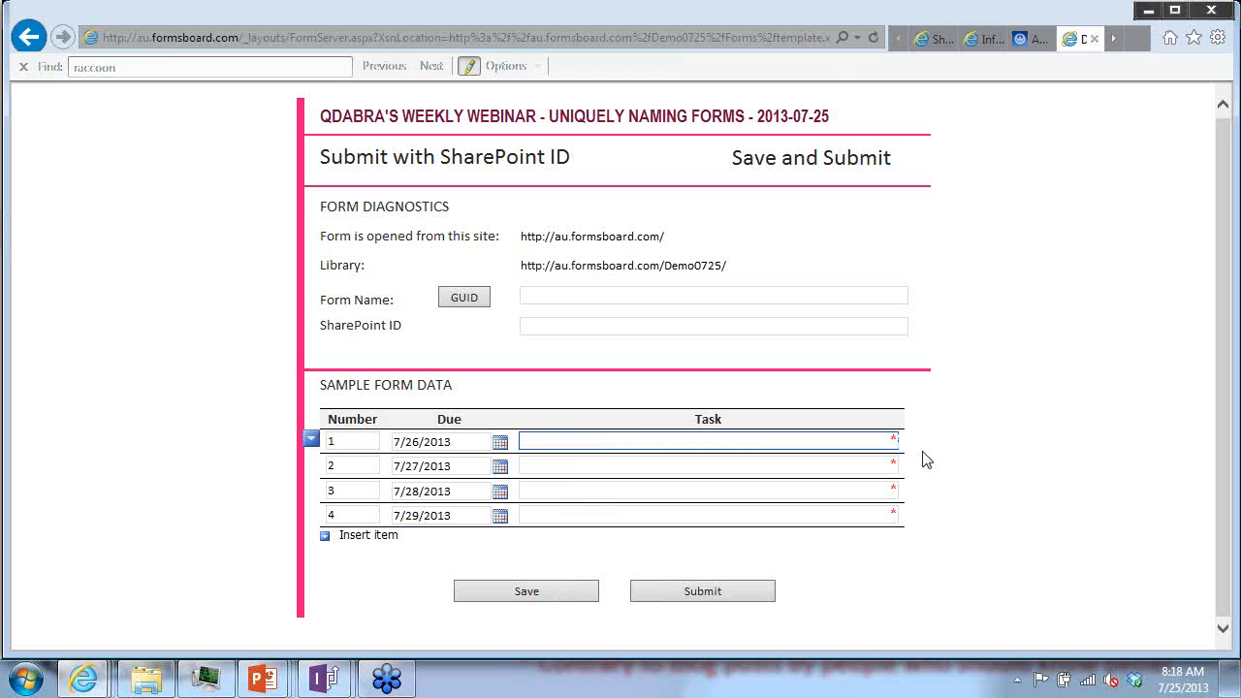
text(Go get coffee)
key(Tab)
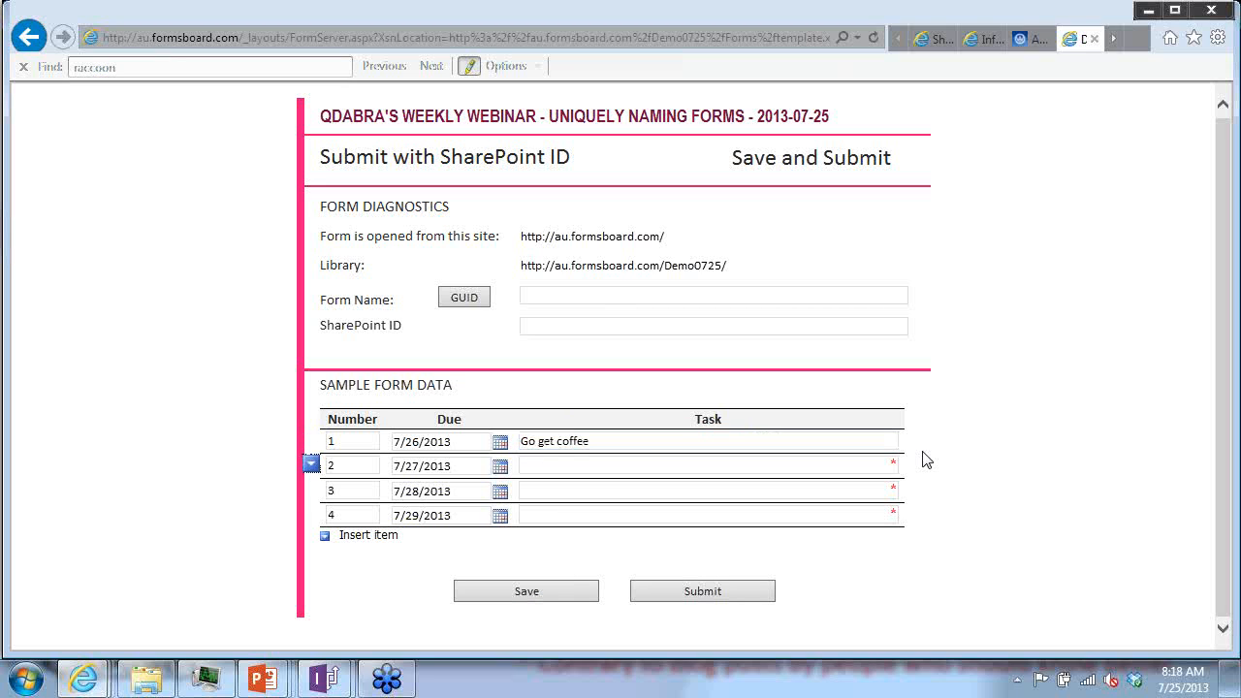
click(578, 602)
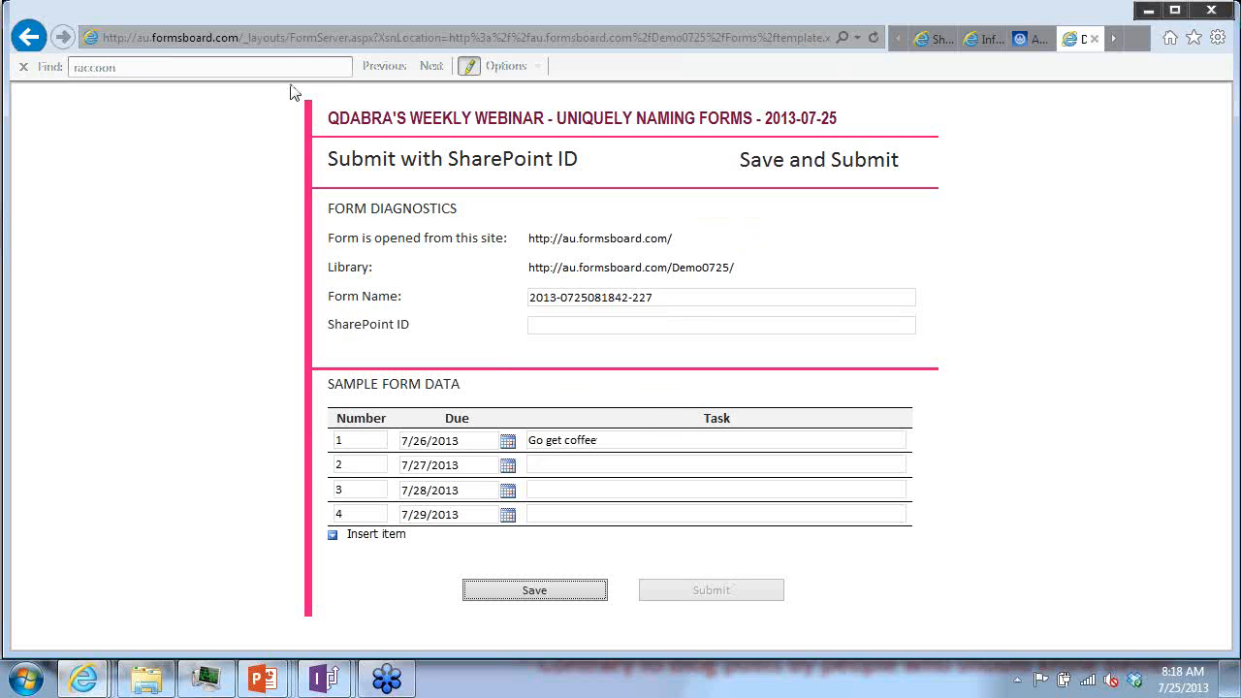
Step: Return to the Demo0725 library's document list and add a new form
click(30, 37)
click(13, 34)
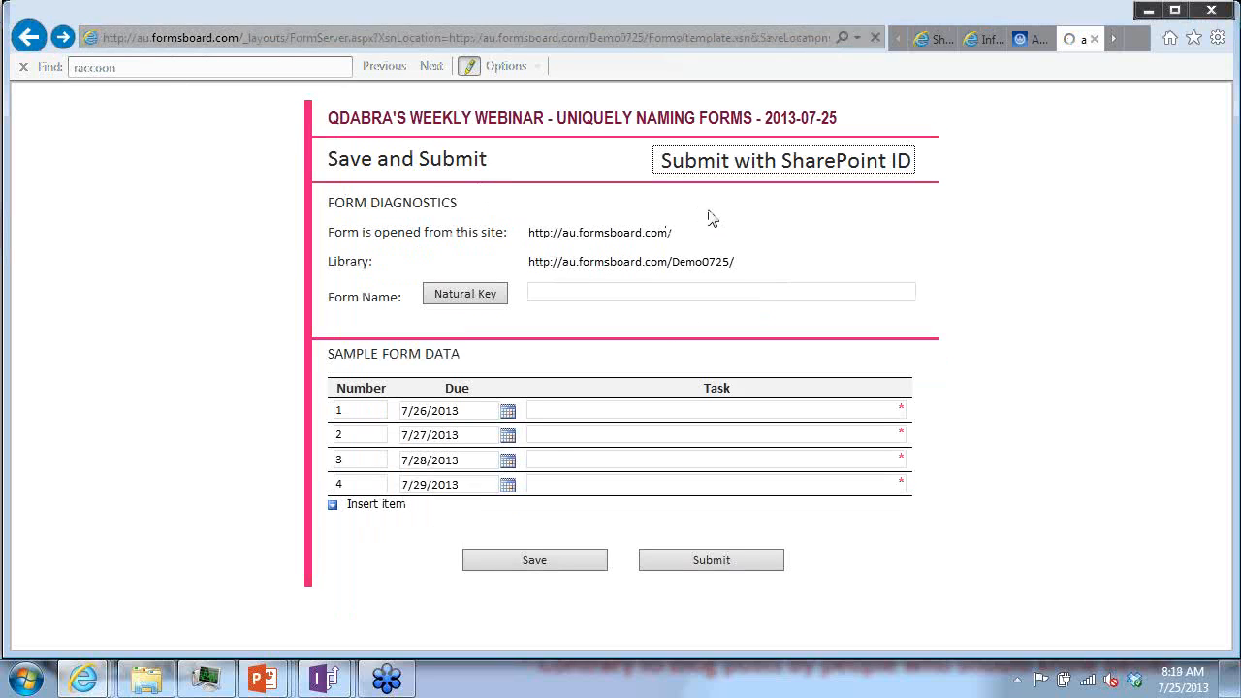
click(62, 37)
click(27, 36)
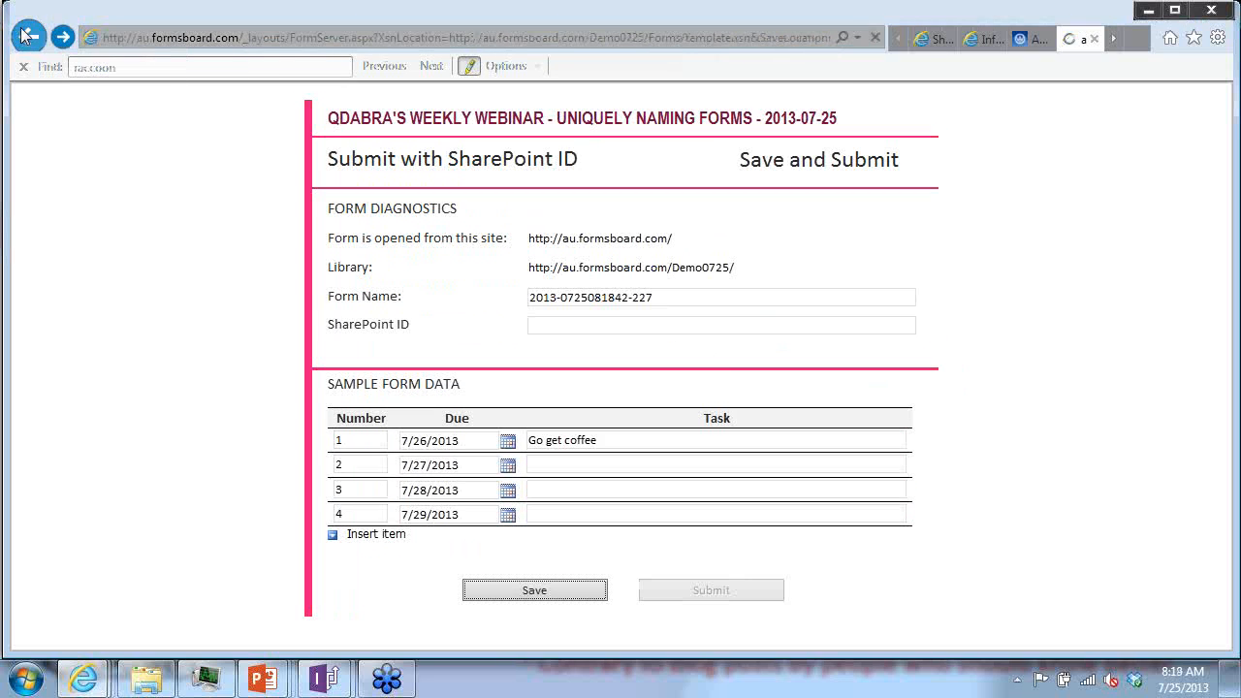
click(27, 36)
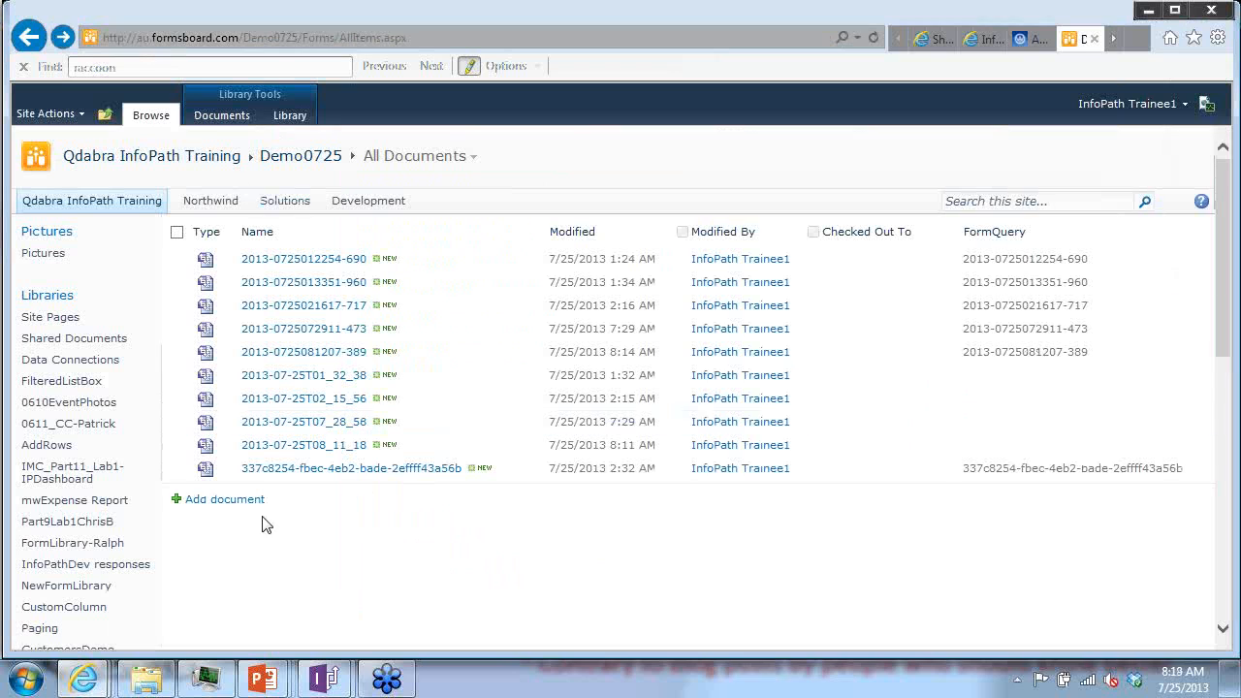
click(231, 502)
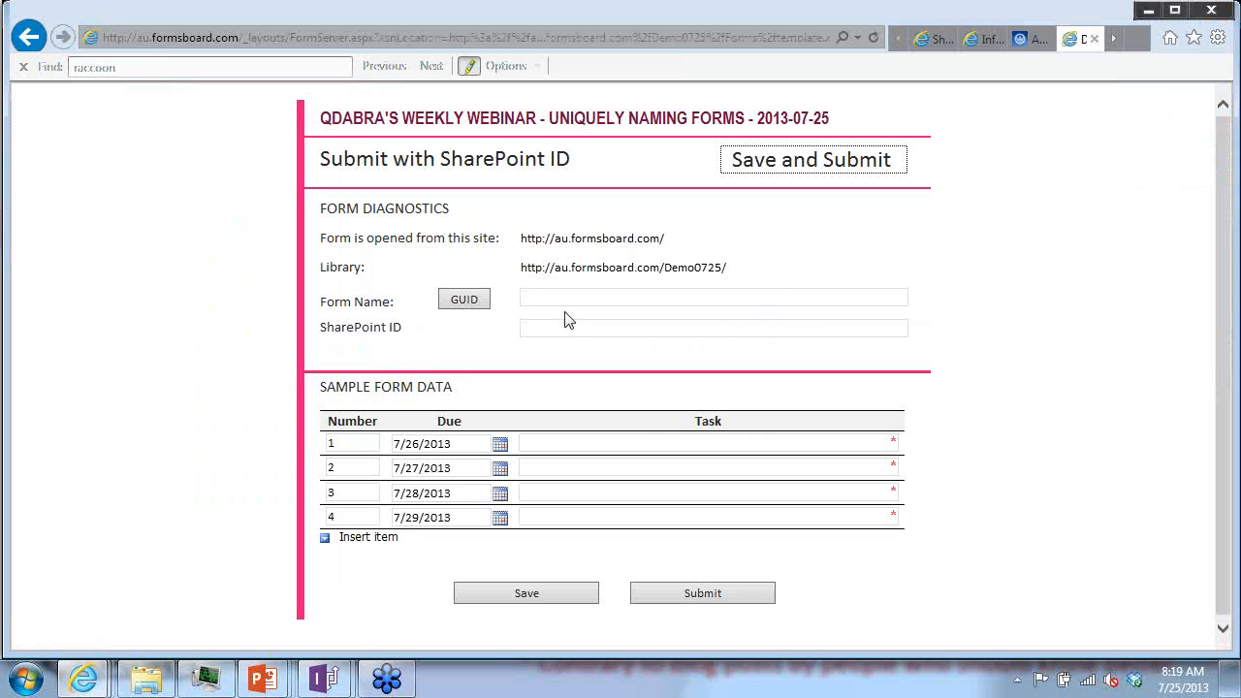
Step: Generate a GUID form name in the Submit with SharePoint ID view, save the form, and highlight its SharePoint ID
click(473, 303)
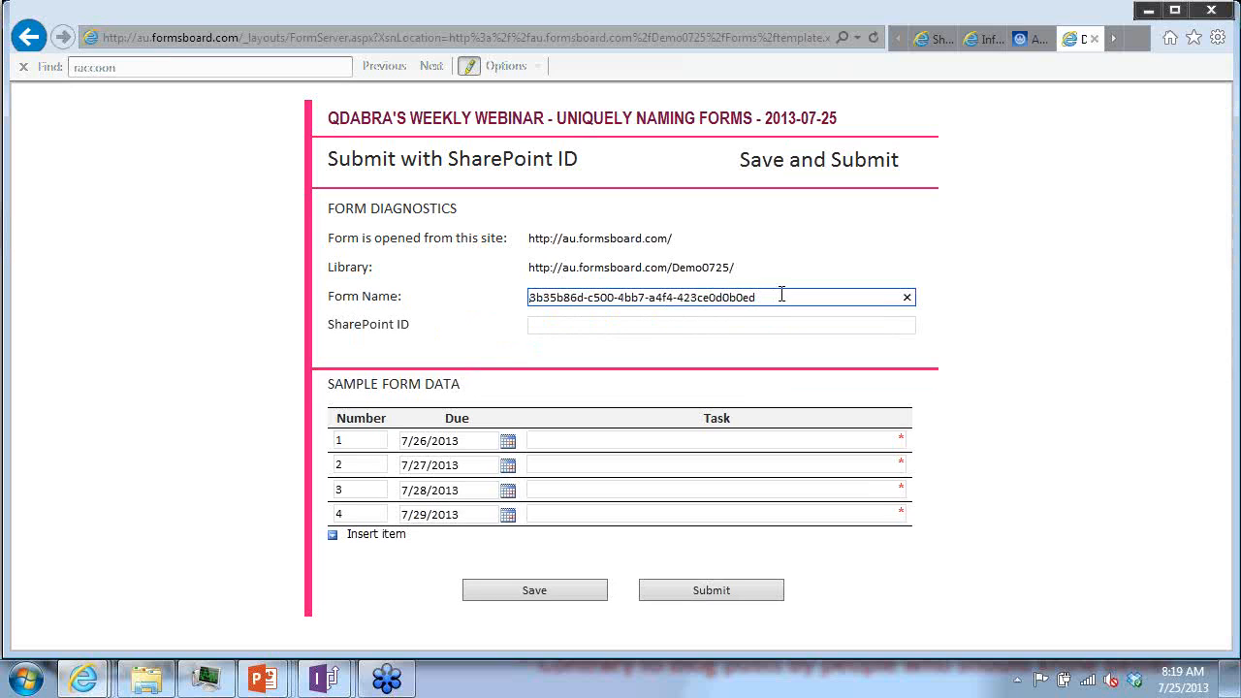
drag(751, 297, 527, 297)
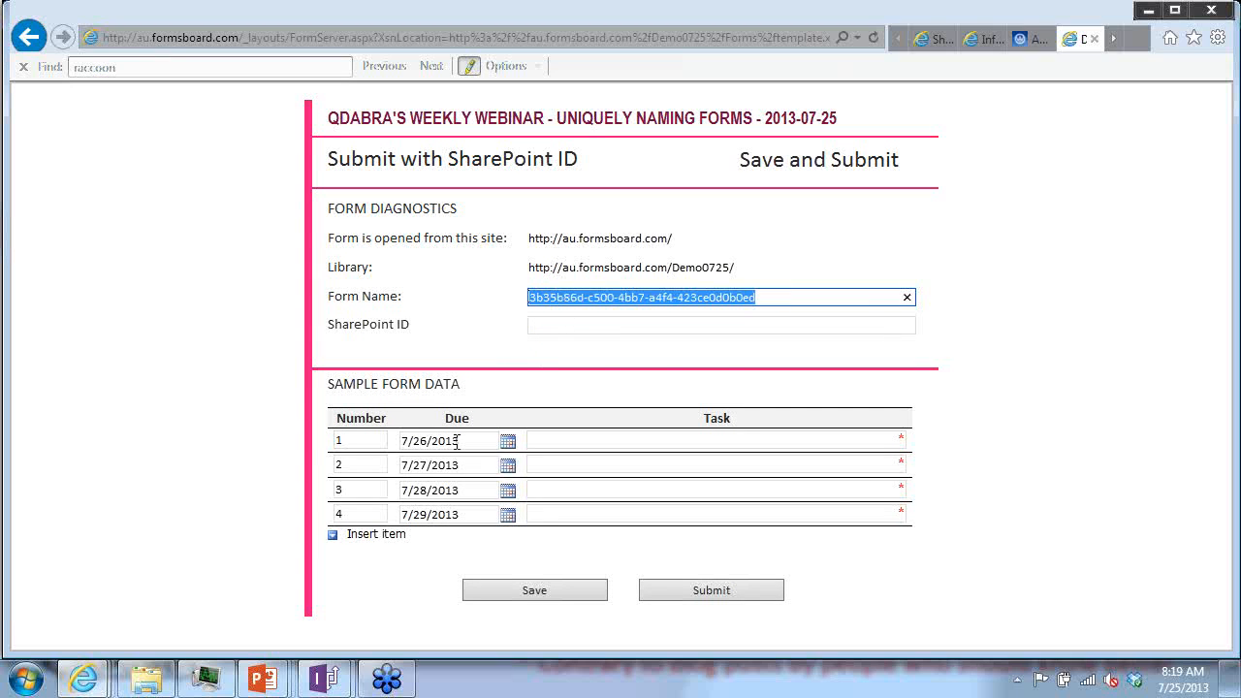
click(531, 591)
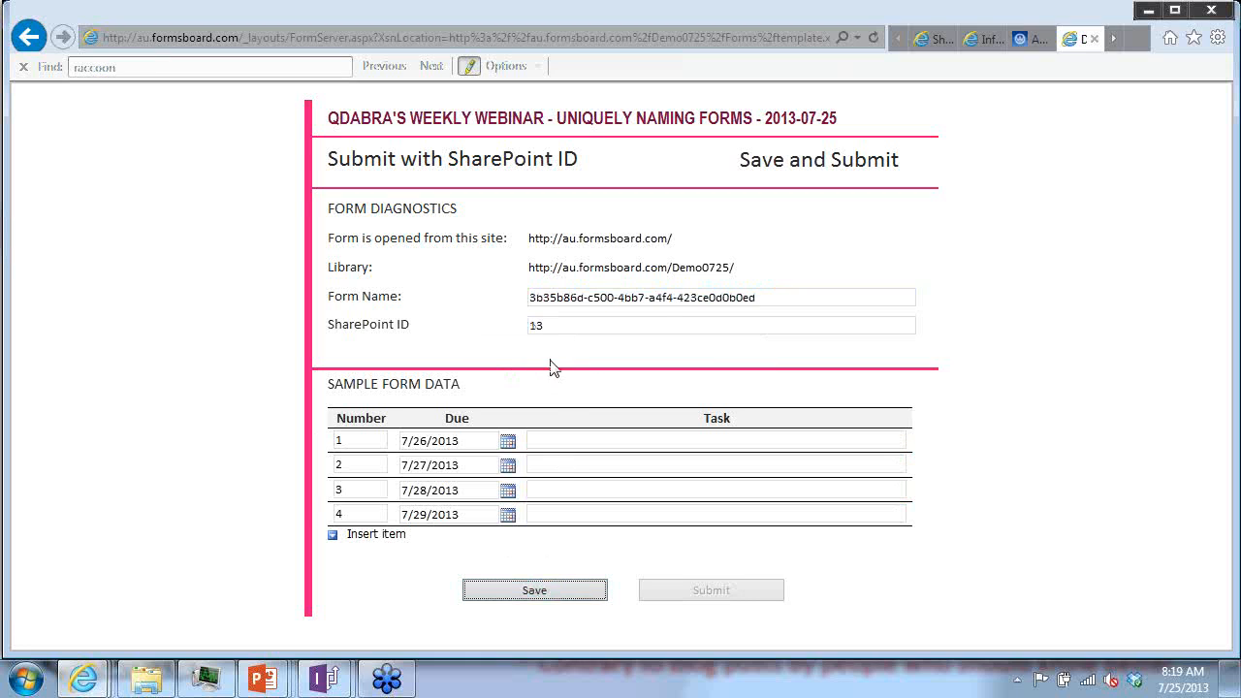
double_click(554, 324)
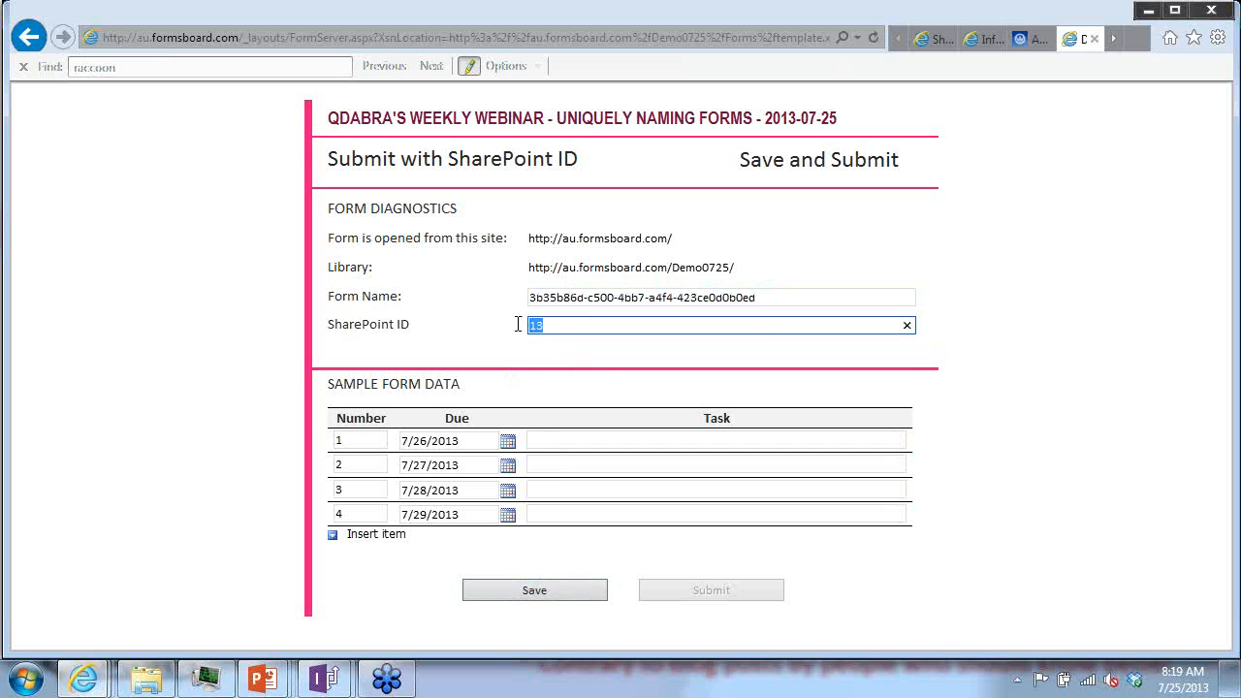
Step: Enter "hello there" as the first task and save the form again
click(602, 445)
text(hello there)
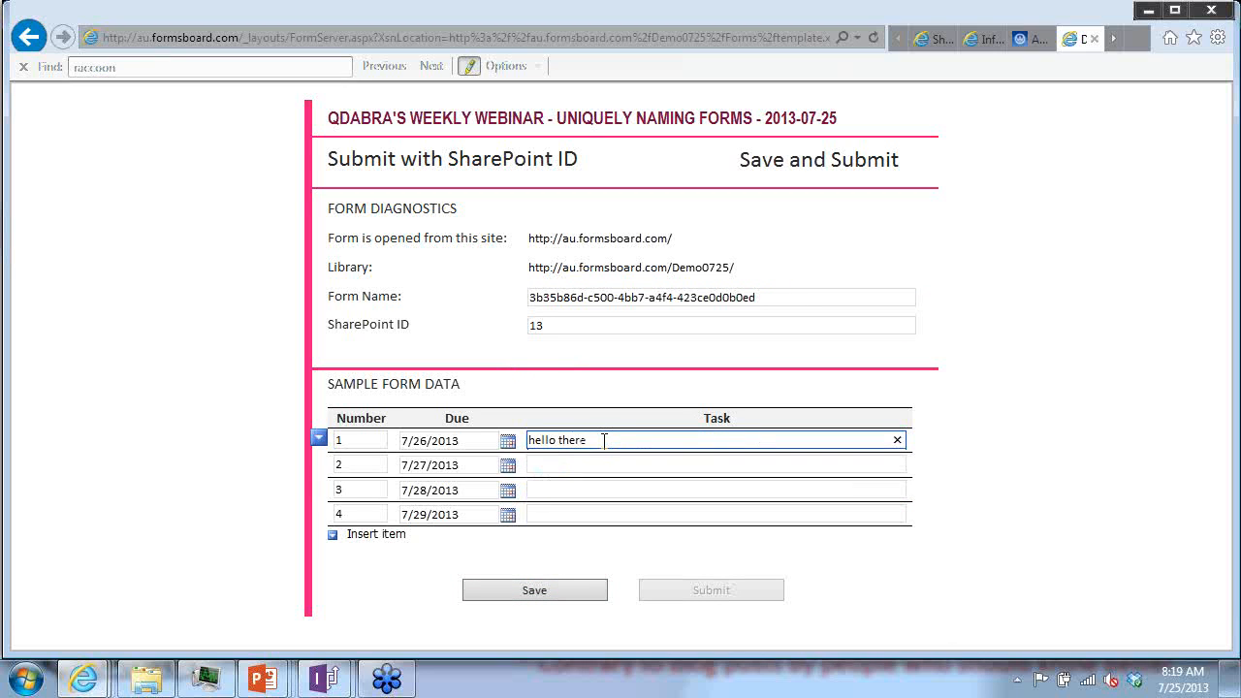
key(Tab)
click(543, 591)
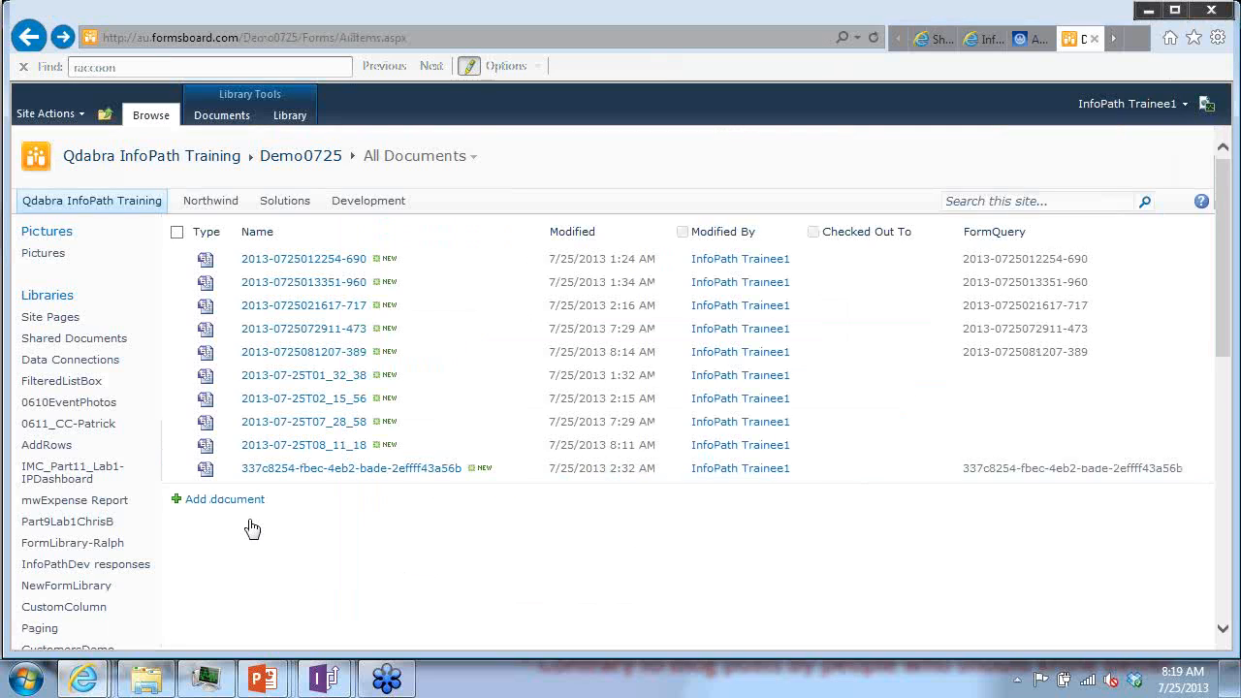
Step: Refresh the Demo0725 library, reopen the GUID-named form, and show its Submit with SharePoint ID view
click(872, 37)
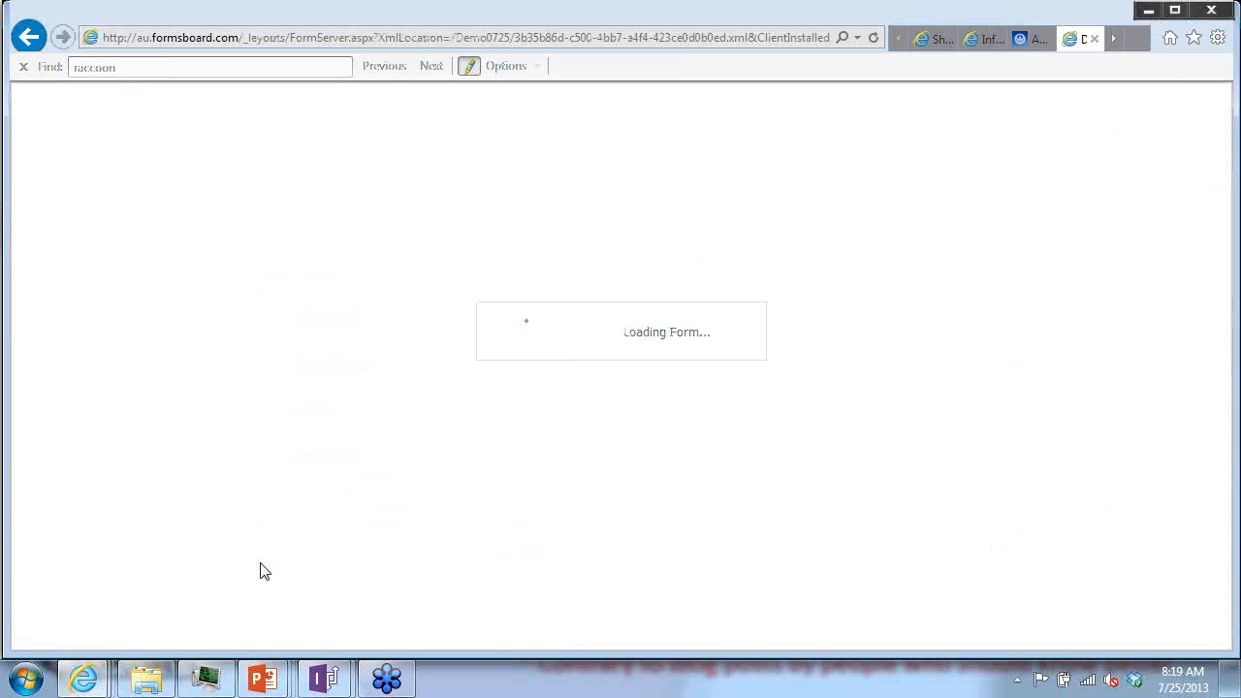
click(766, 170)
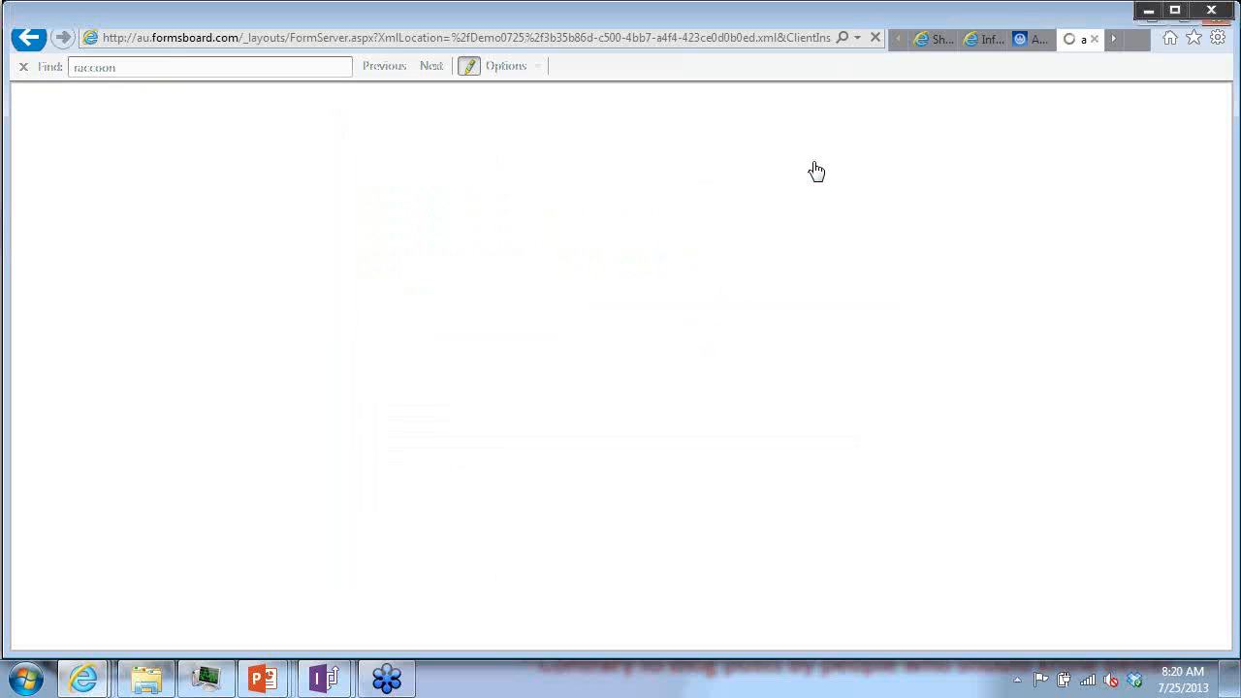
click(540, 328)
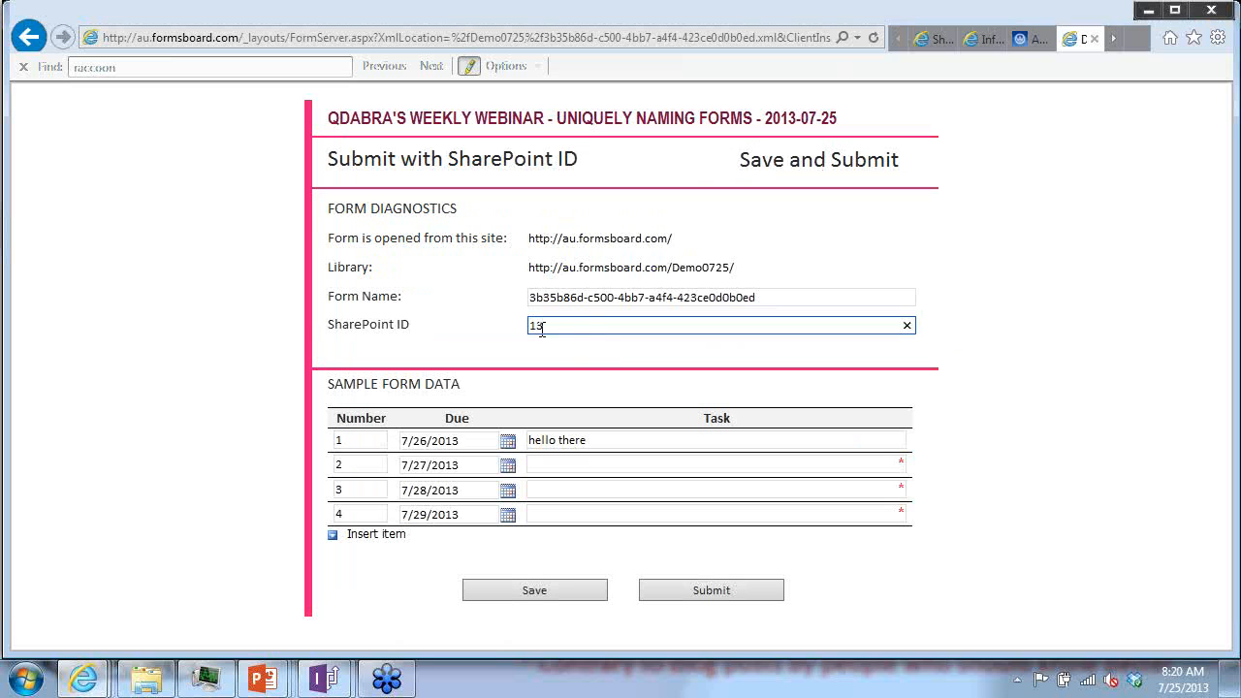
Step: Enter "hello again" as the task in row 2, save the form, and highlight its SharePoint ID
click(657, 472)
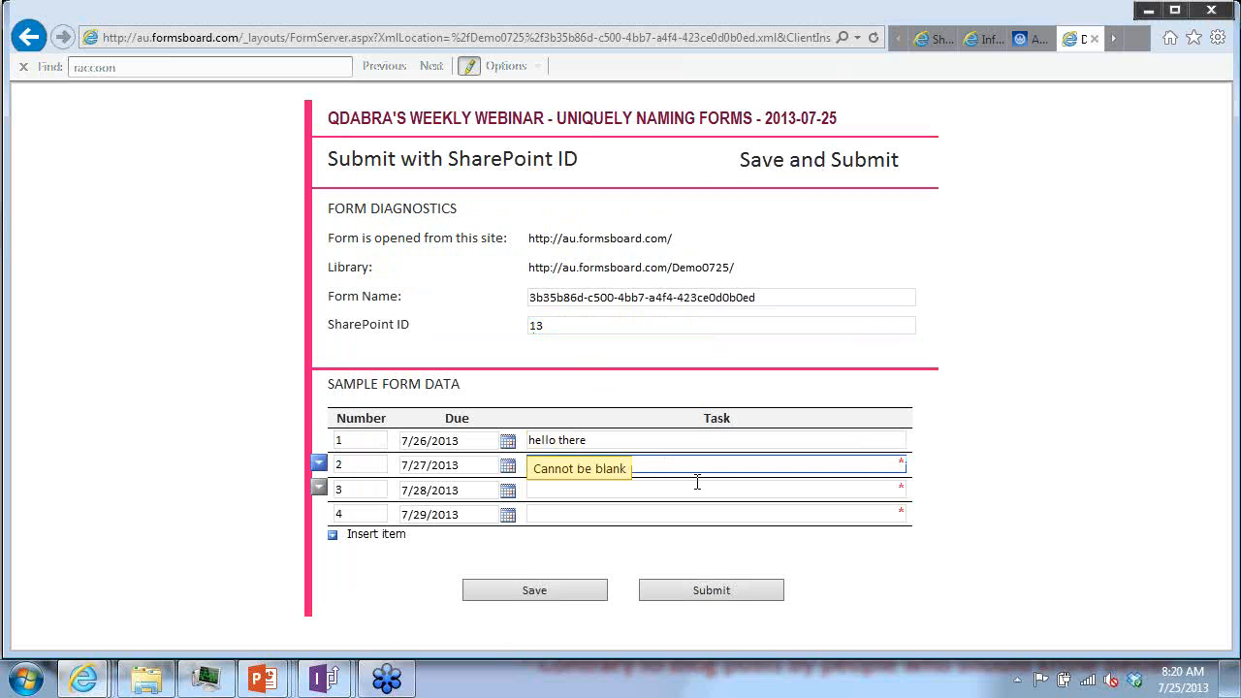
text(hello)
key(Tab)
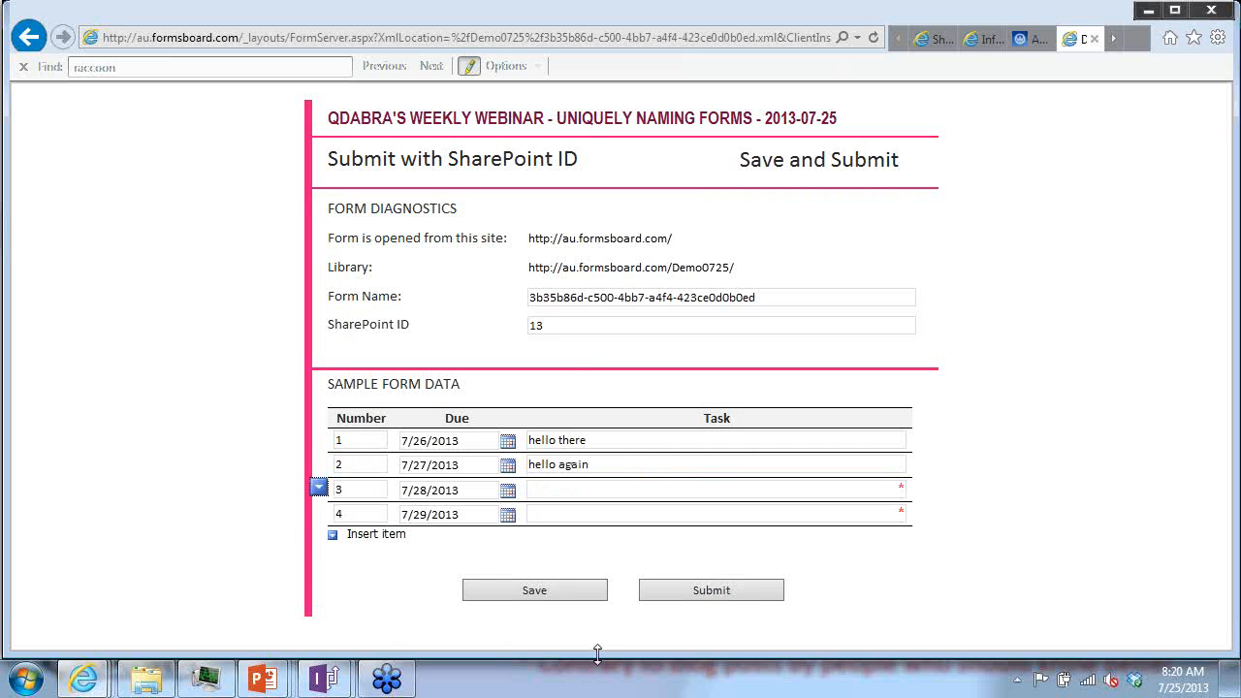
click(568, 593)
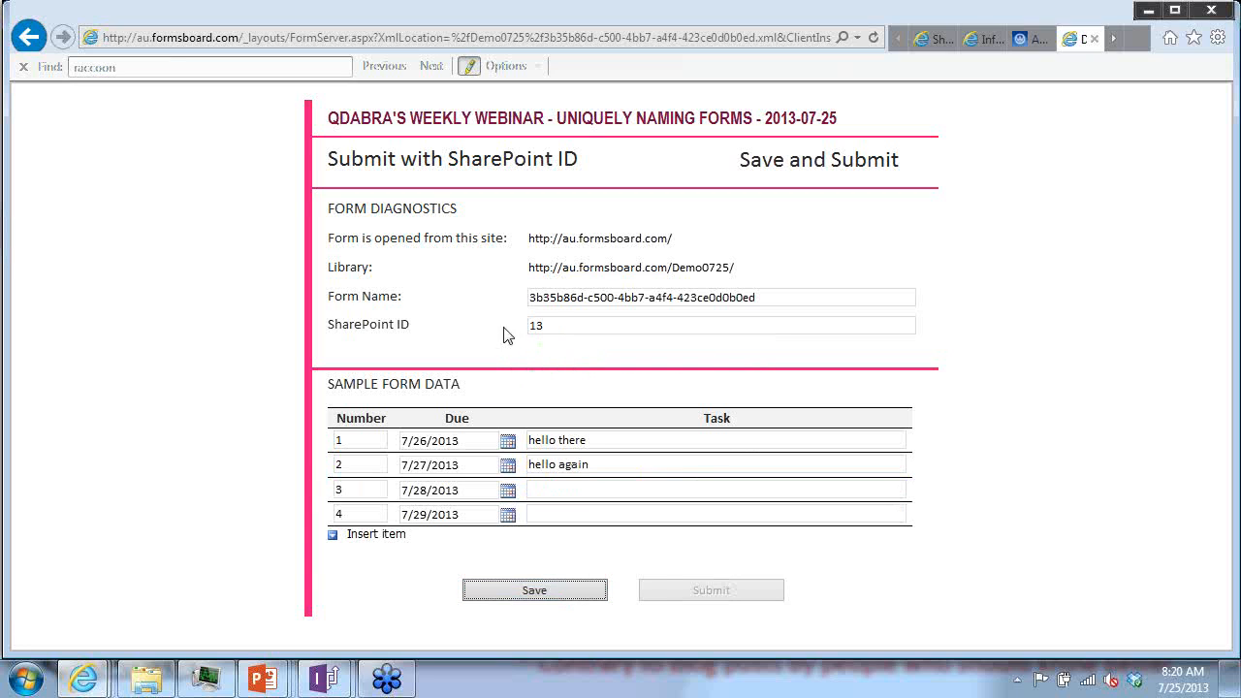
click(569, 327)
double_click(570, 327)
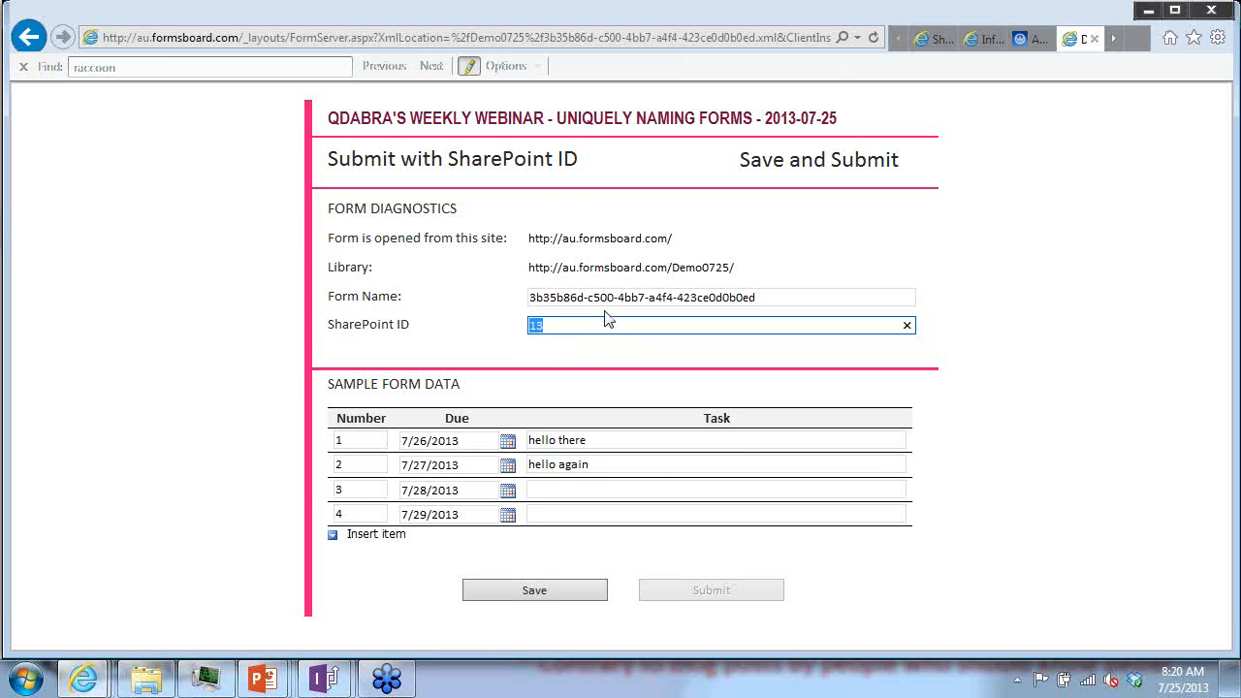
Step: Switch to the InfoPath design of Demos and review the notes in the Save and Submit view
key(alt+Tab)
key(alt+Tab)
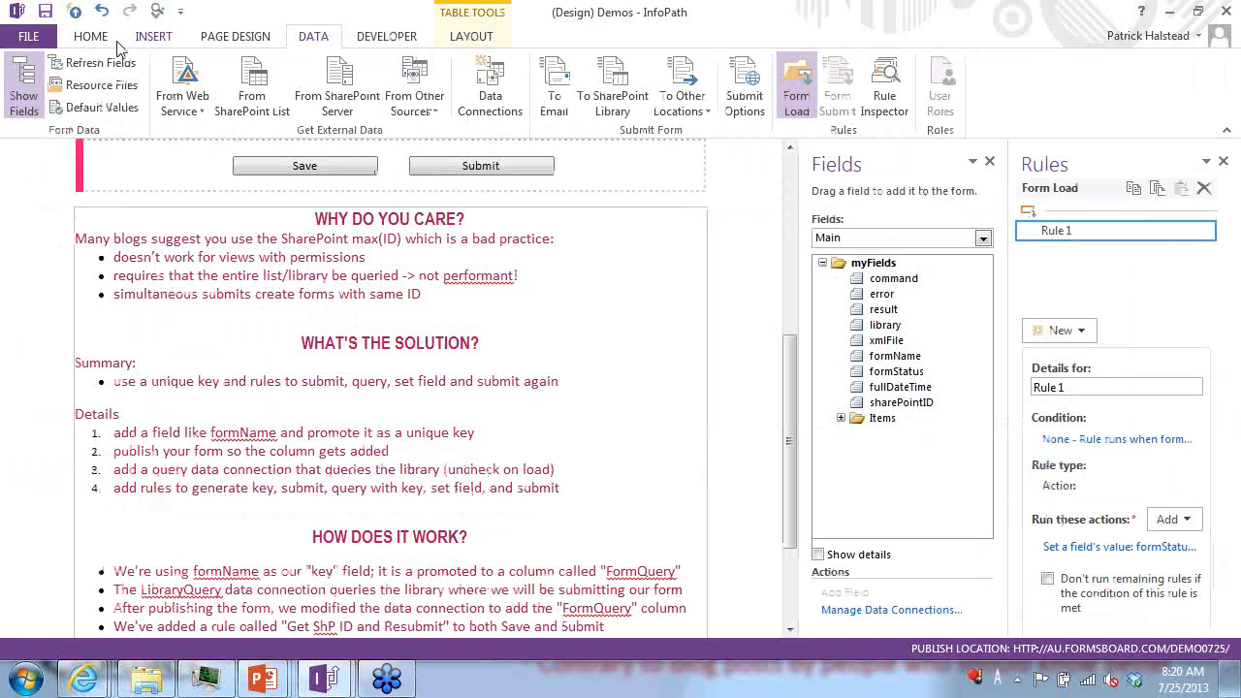
click(235, 36)
click(105, 85)
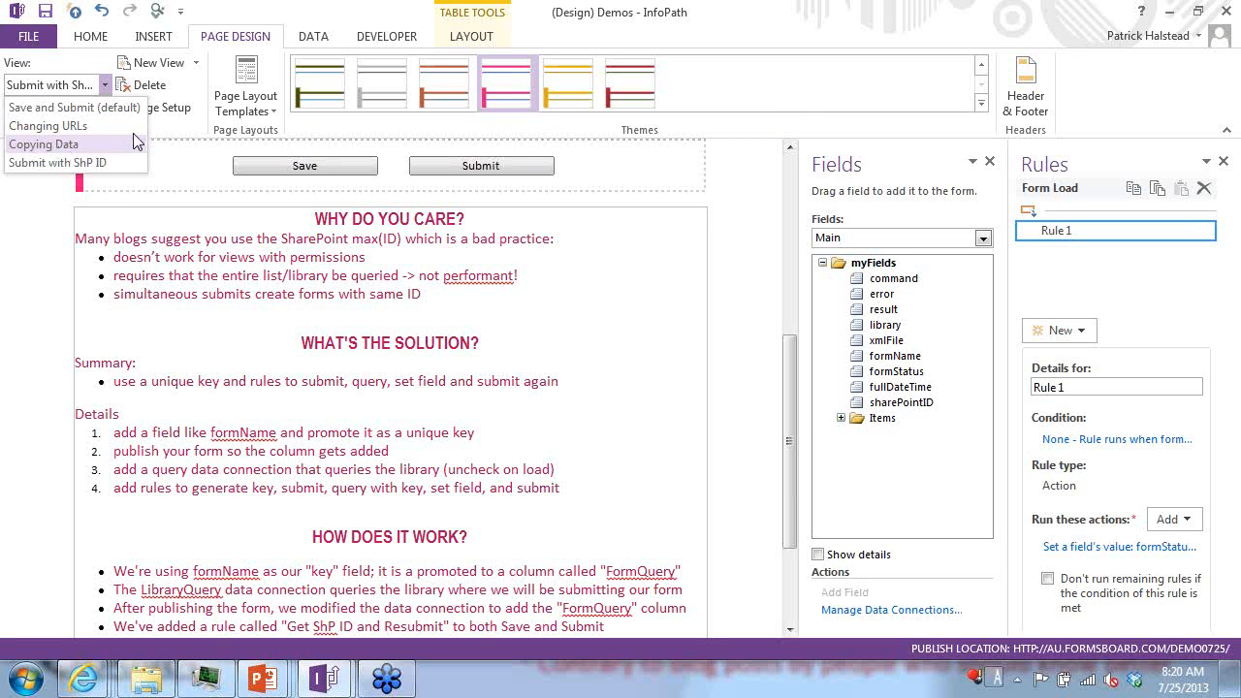
click(102, 108)
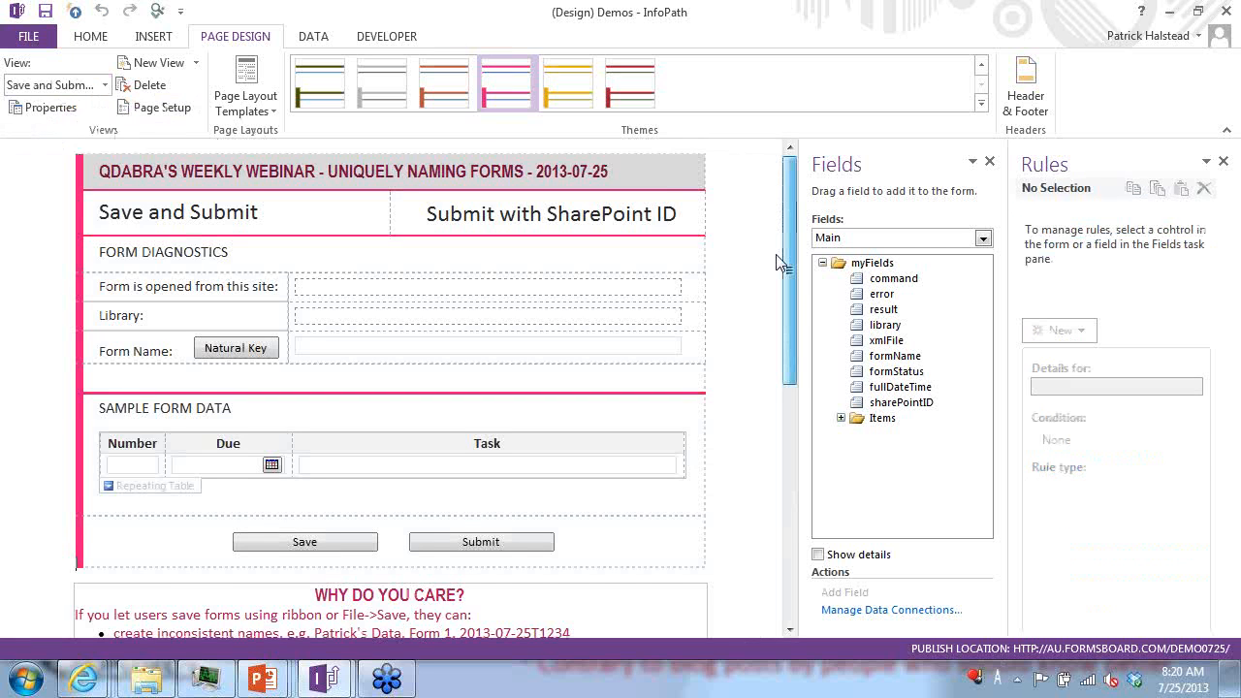
drag(777, 256, 777, 260)
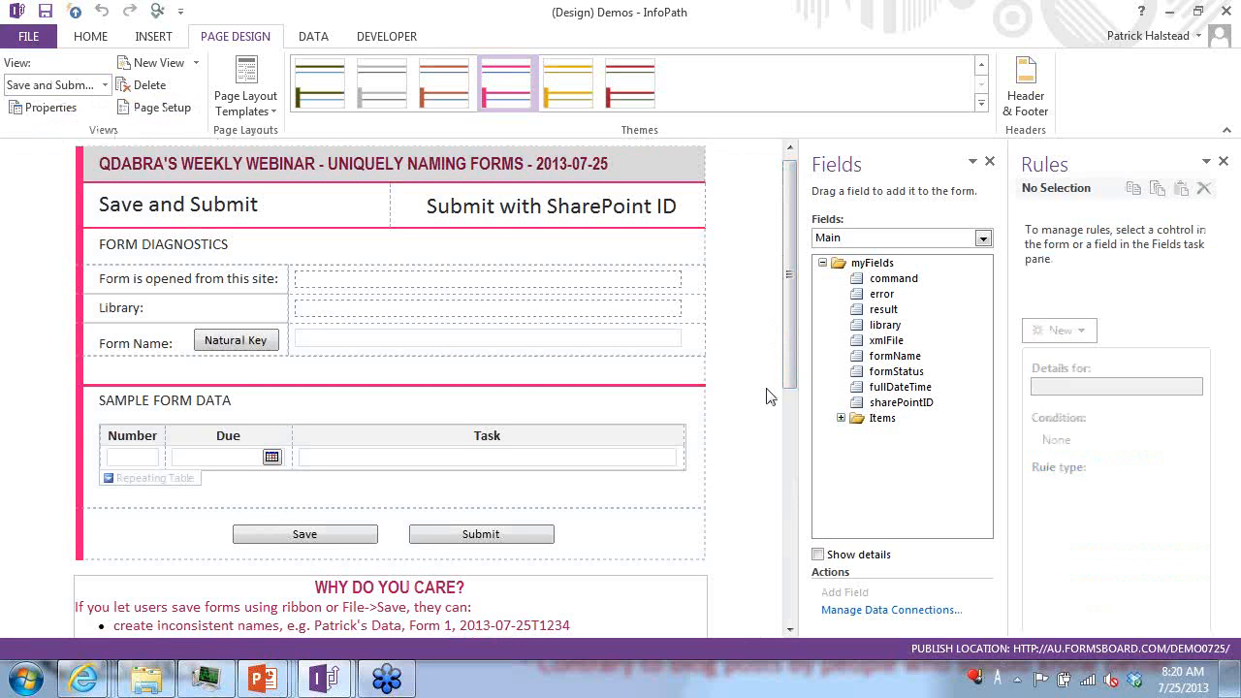
click(792, 490)
Step: Open the Submit with ShP ID view and review its notes on the problem, the solution and how it works
click(58, 86)
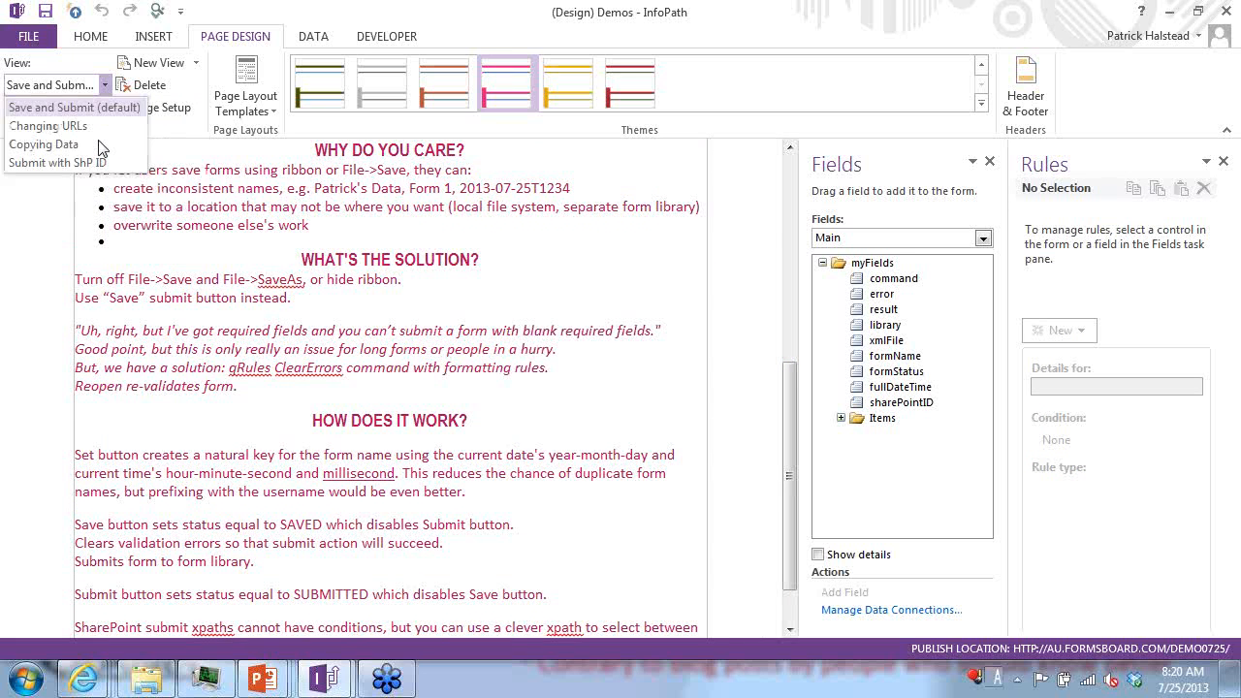
click(43, 161)
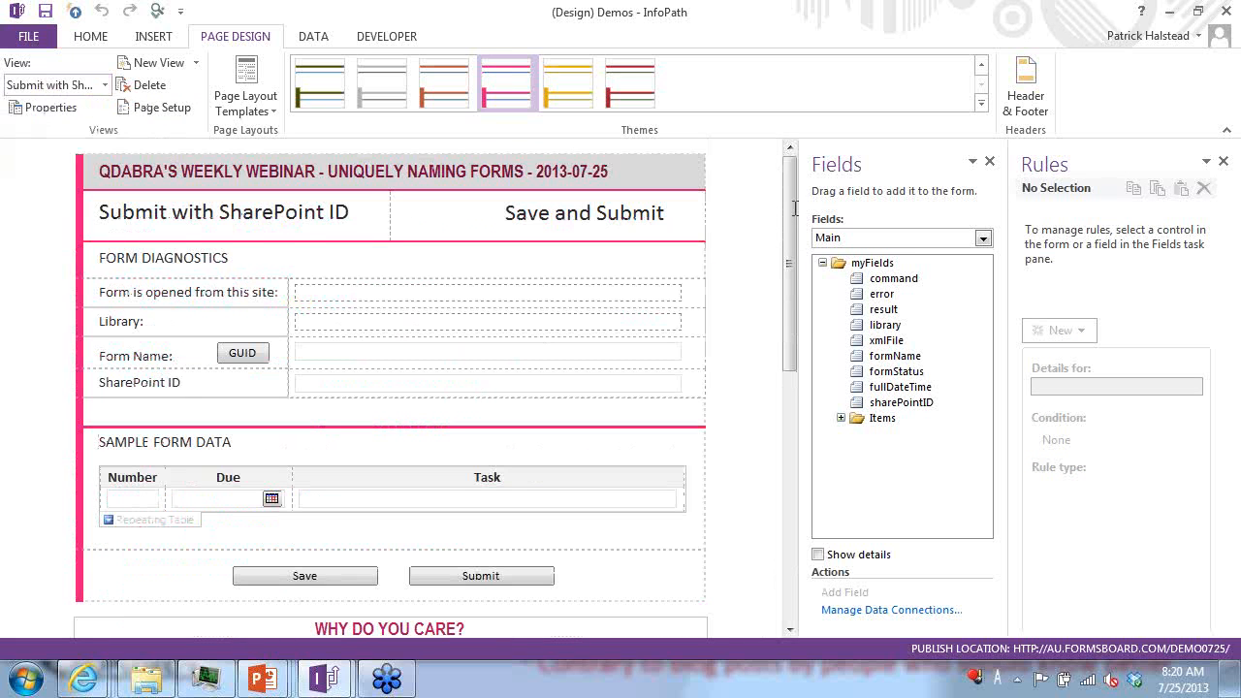
click(790, 432)
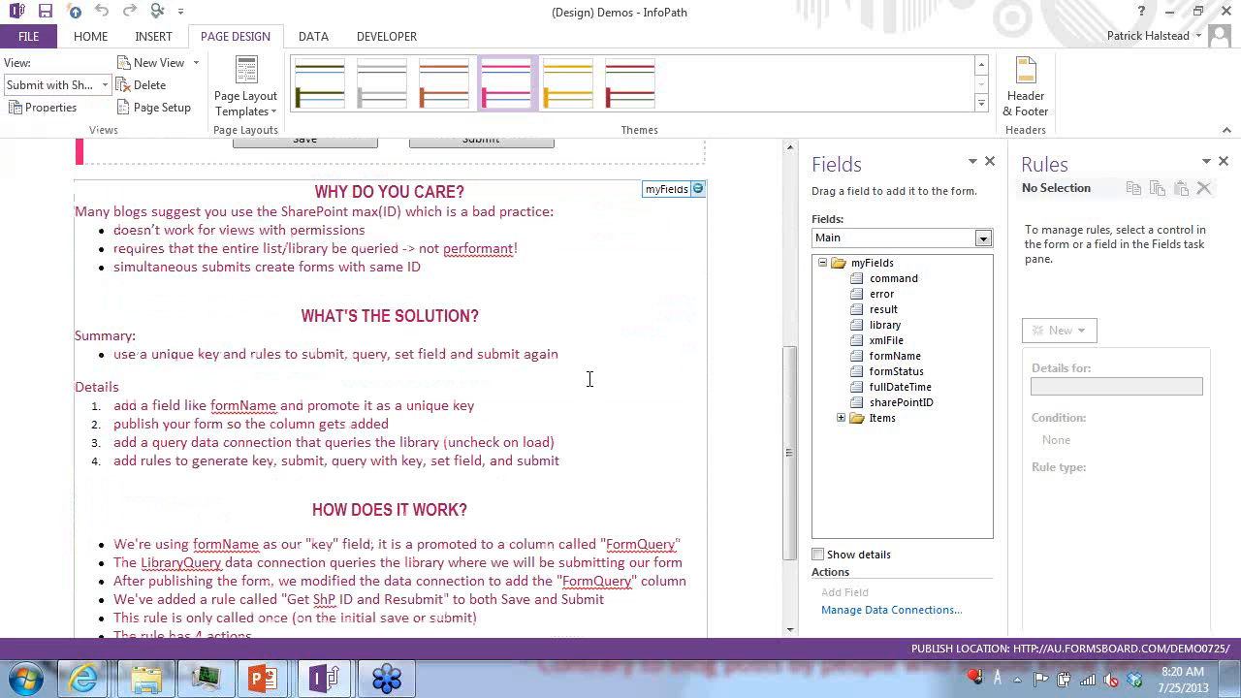
scroll(599, 396, down, 1)
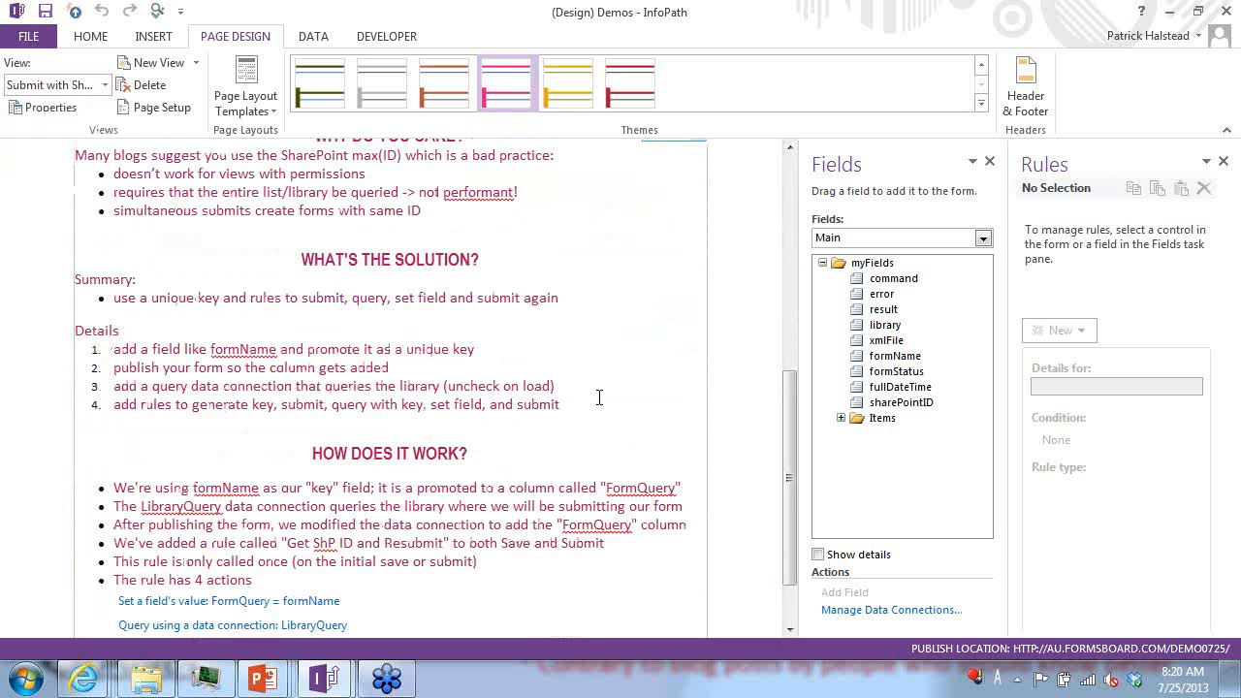
scroll(599, 398, down, 2)
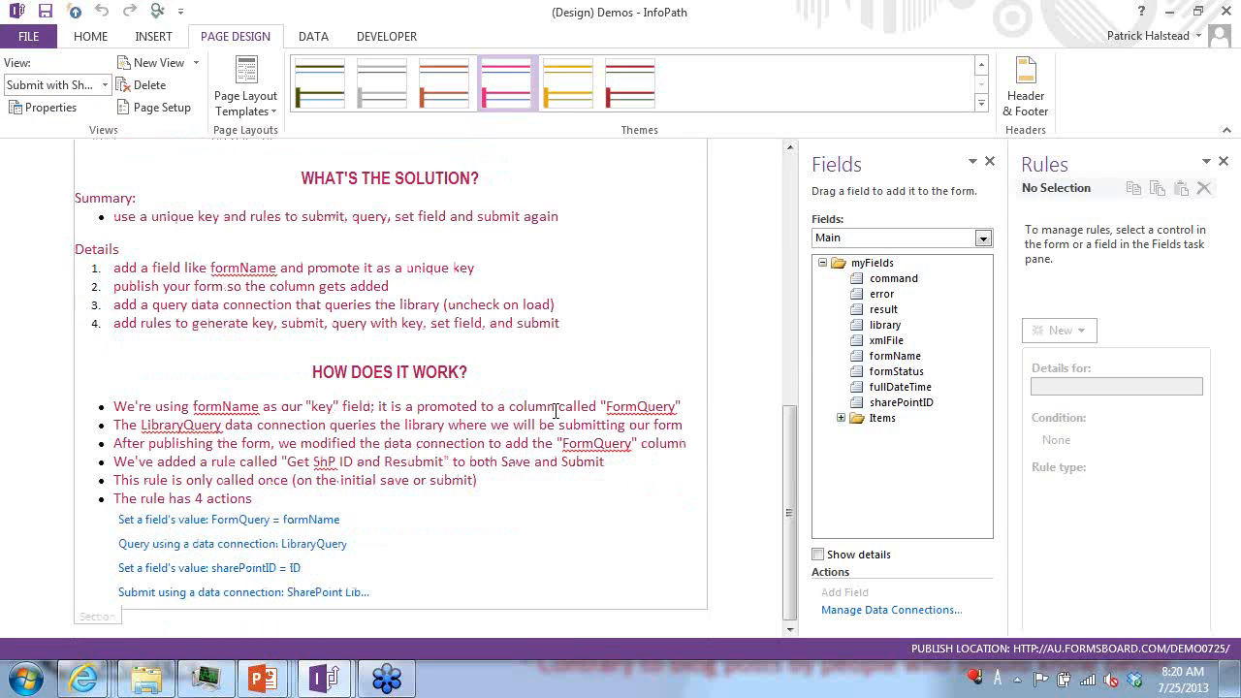
scroll(672, 396, up, 5)
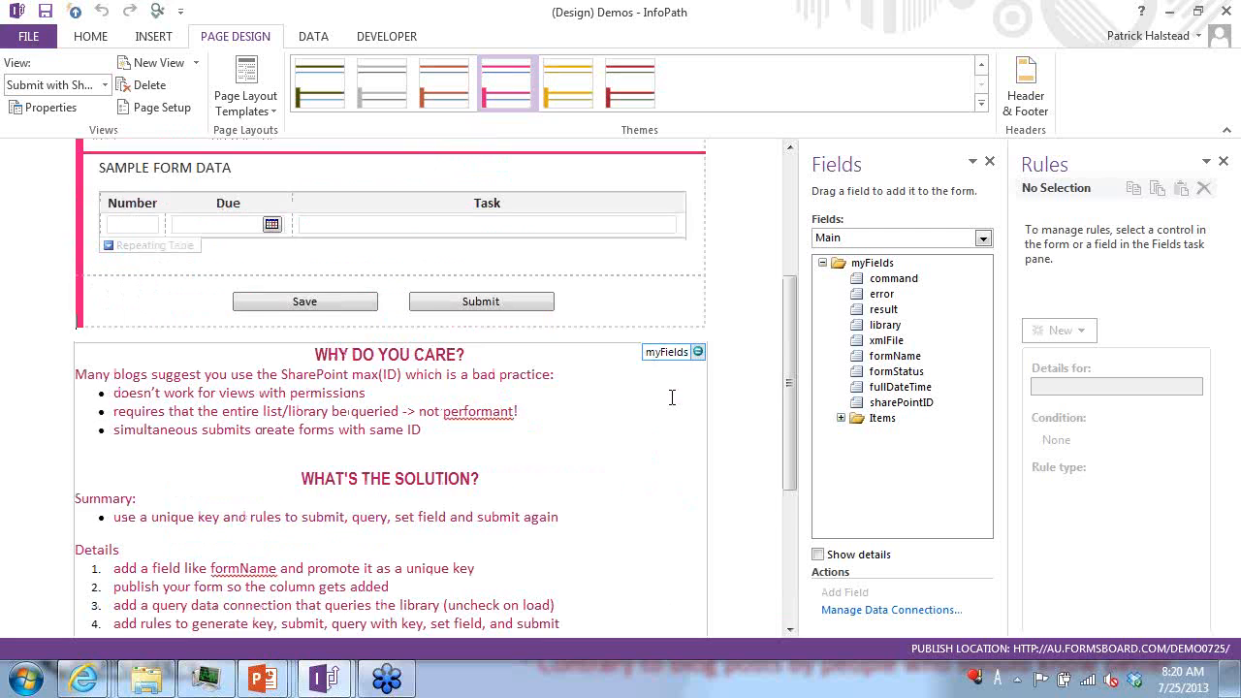
scroll(666, 398, down, 4)
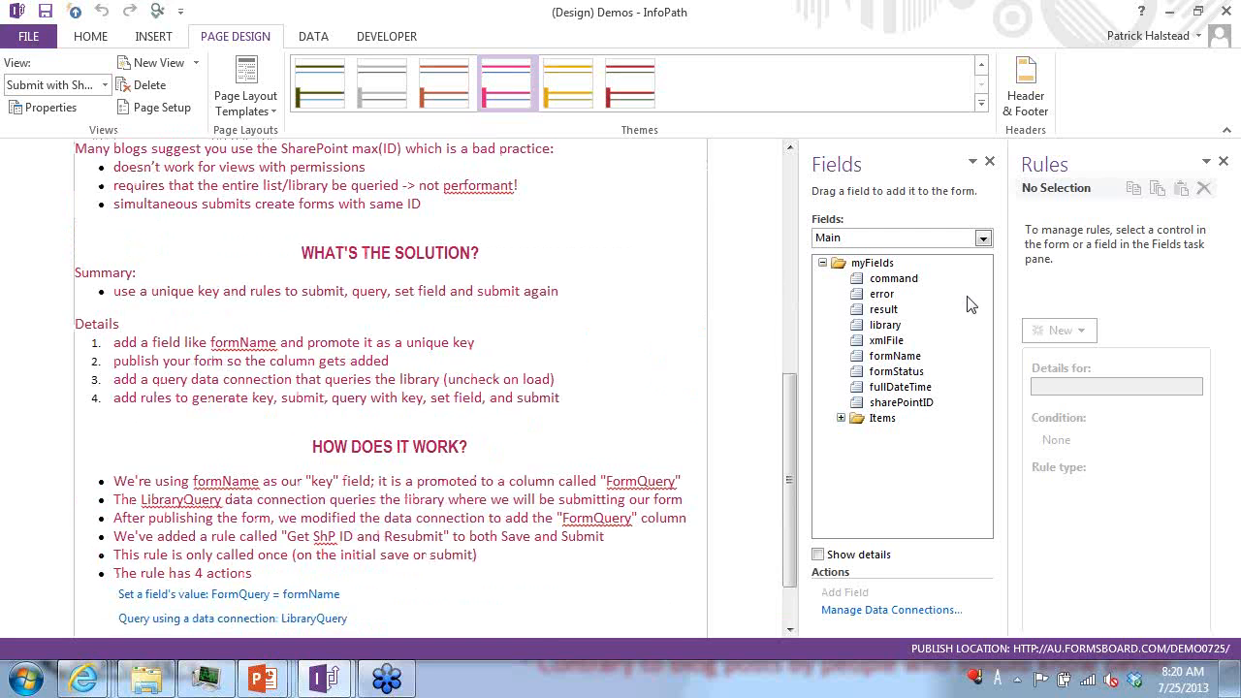
scroll(399, 281, up, 1)
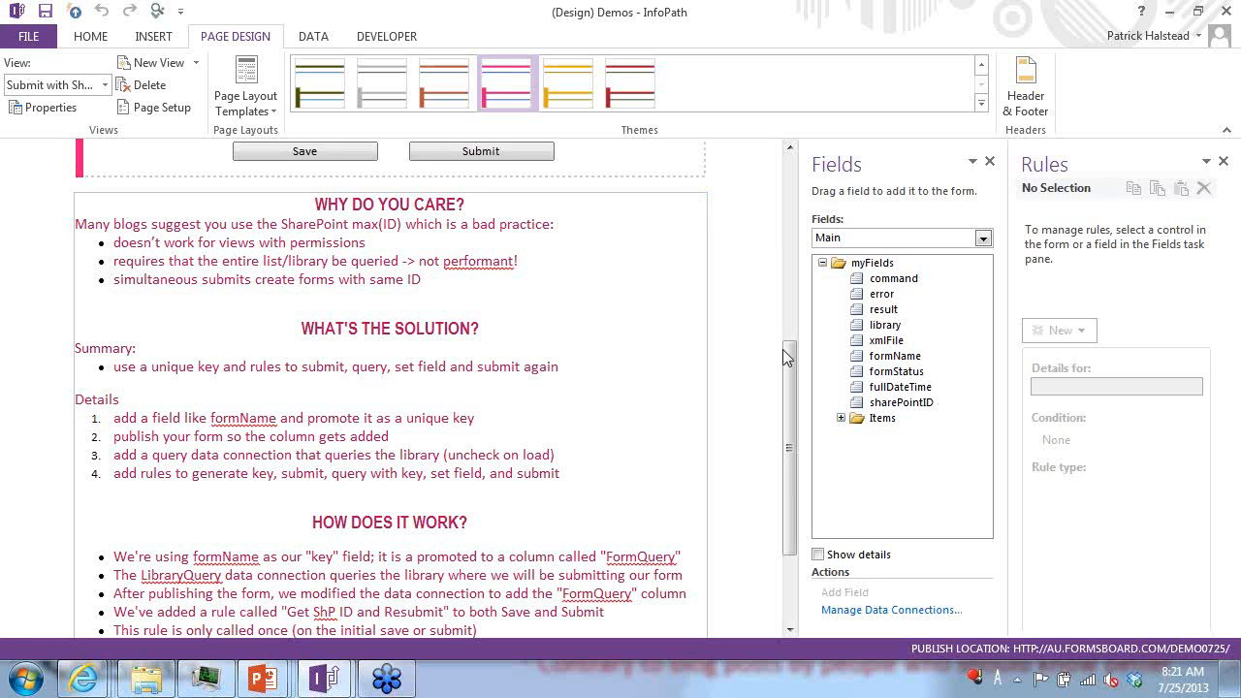
Step: Examine the Save button's rules "Set Form Name to Full Date Time" and "Get ShP ID and Resubmit", including their conditions and actions
click(306, 158)
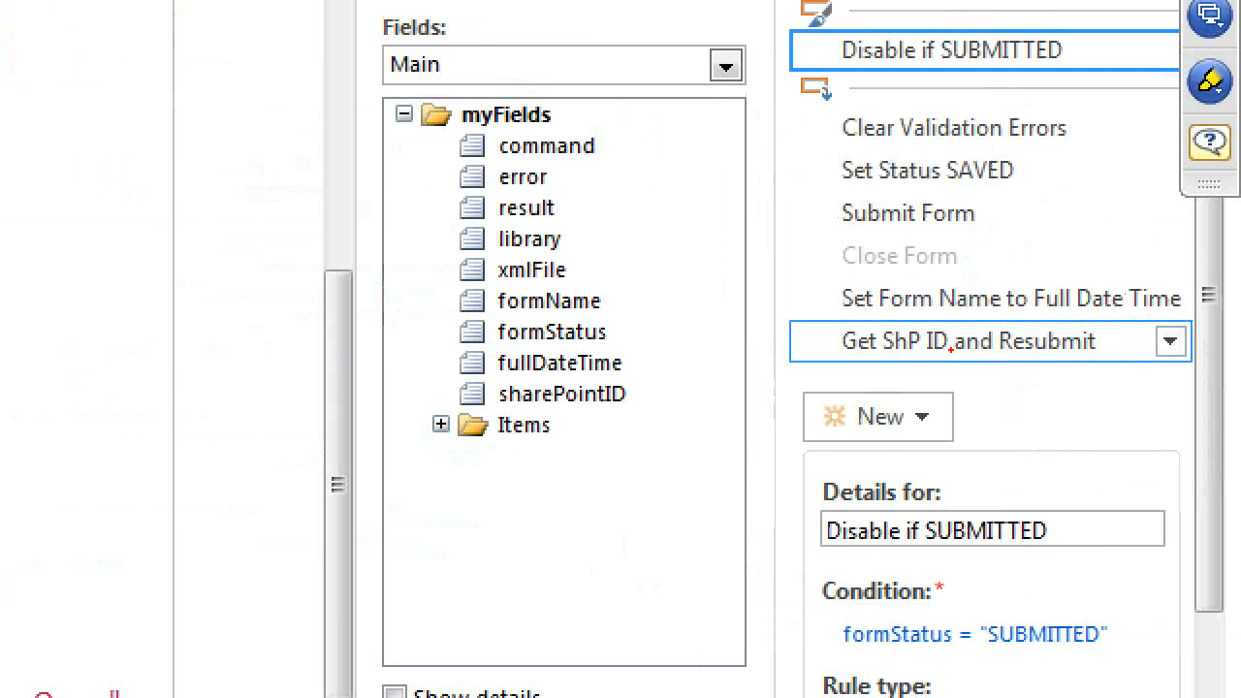
mouse_move(1088, 389)
mouse_down()
mouse_move(1056, 360)
mouse_move(1143, 398)
mouse_up()
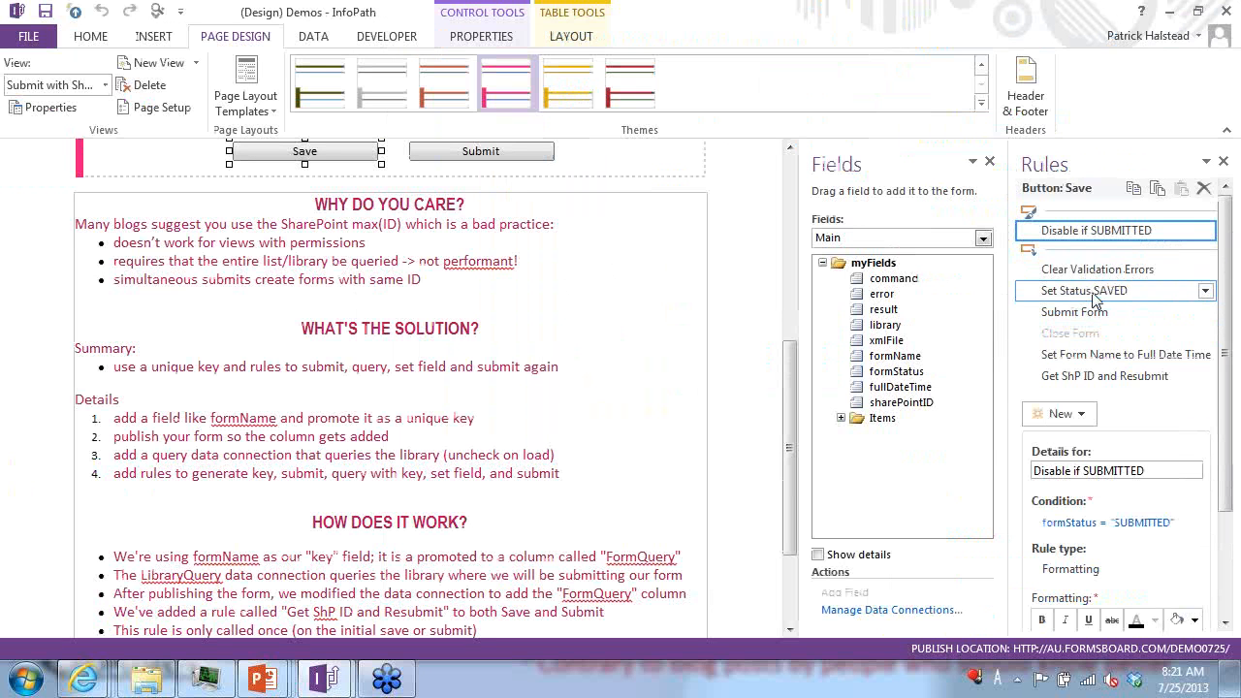
click(1131, 360)
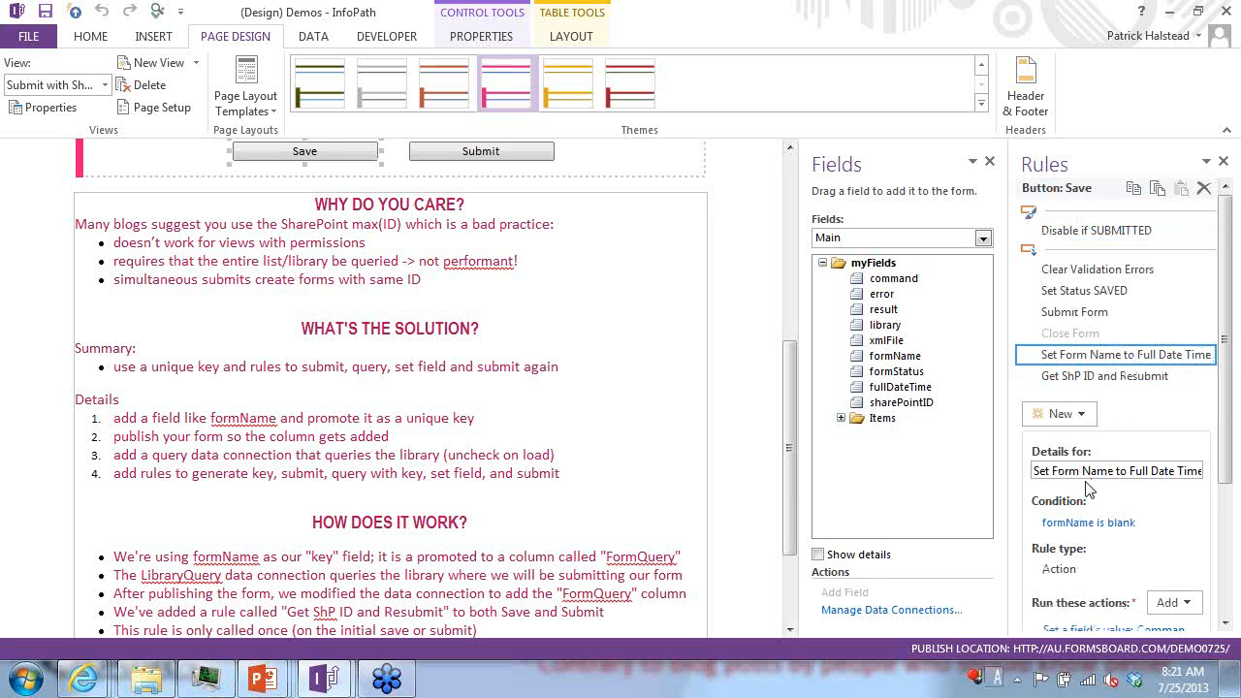
click(1078, 382)
click(1098, 362)
click(1094, 381)
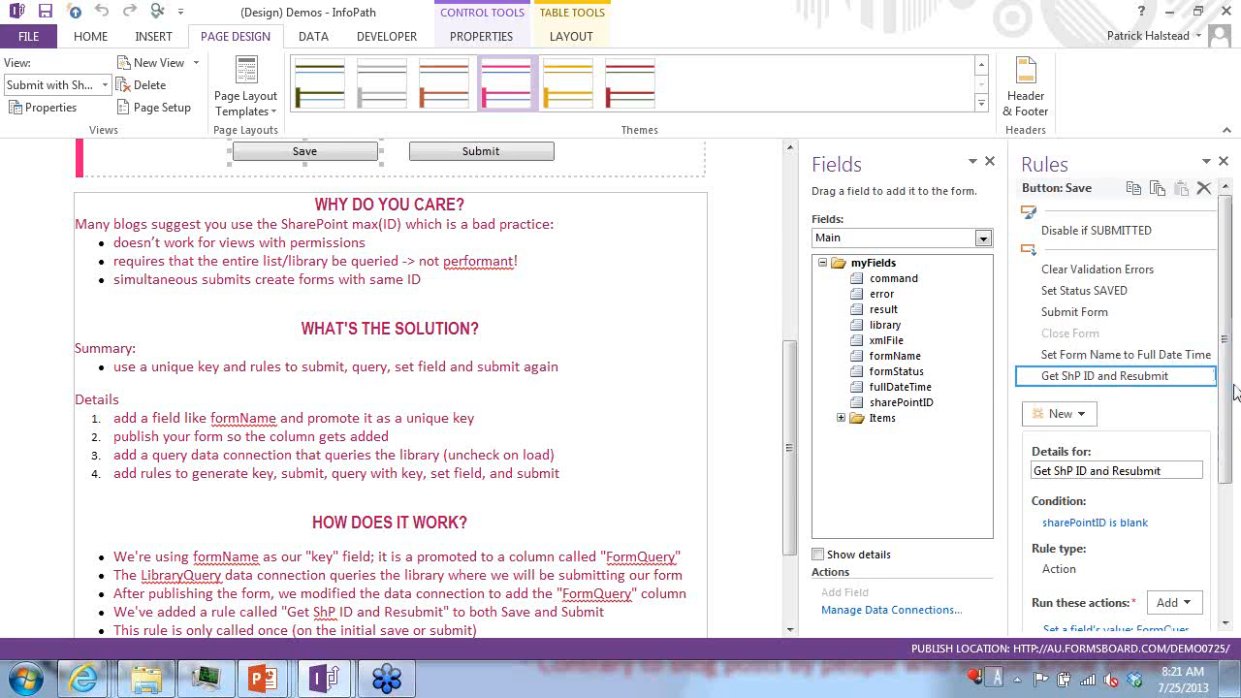
scroll(1183, 291, down, 3)
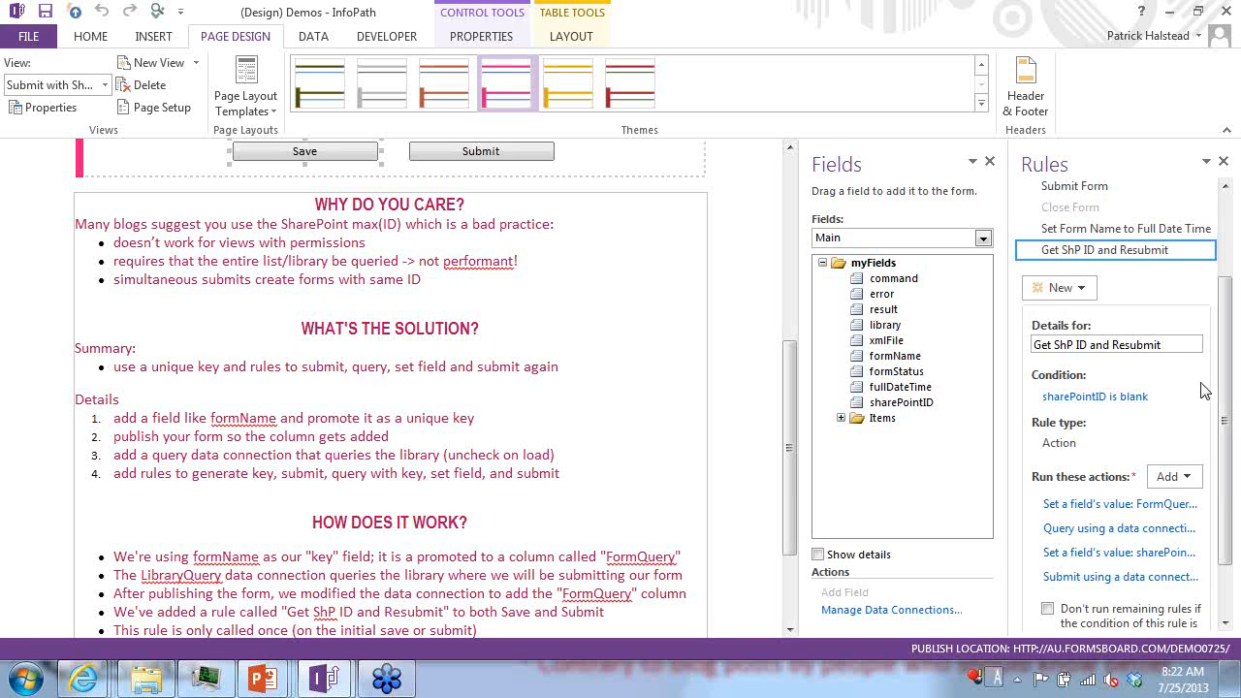
scroll(1227, 385, down, 2)
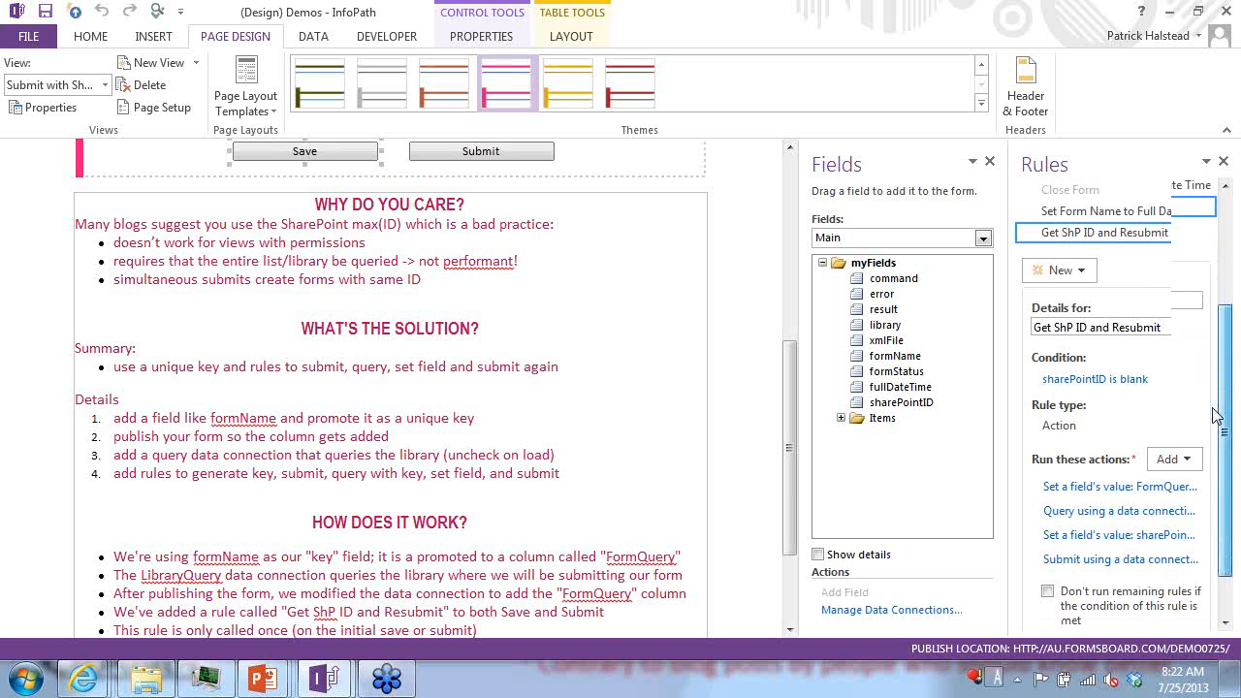
Step: Examine the Get ShP ID and Resubmit action that sets FormQuery, including its target field in LibraryQuery, and the query data connection action
click(1147, 435)
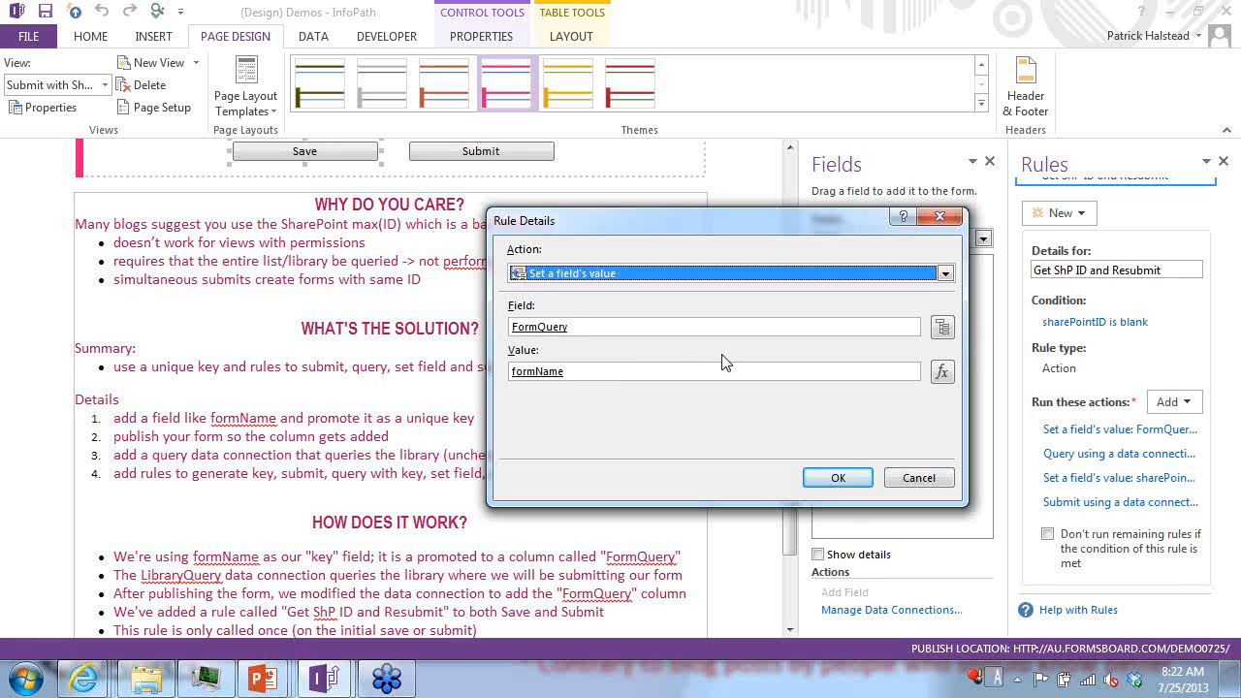
click(942, 326)
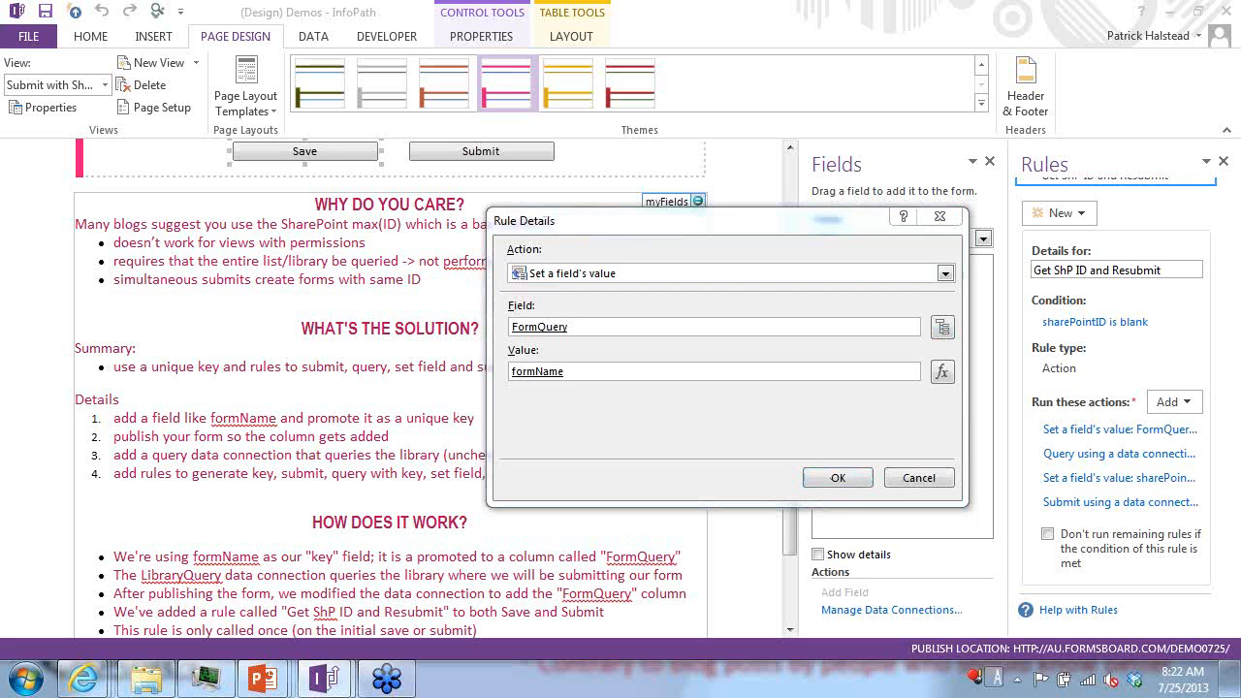
drag(1193, 194, 414, 67)
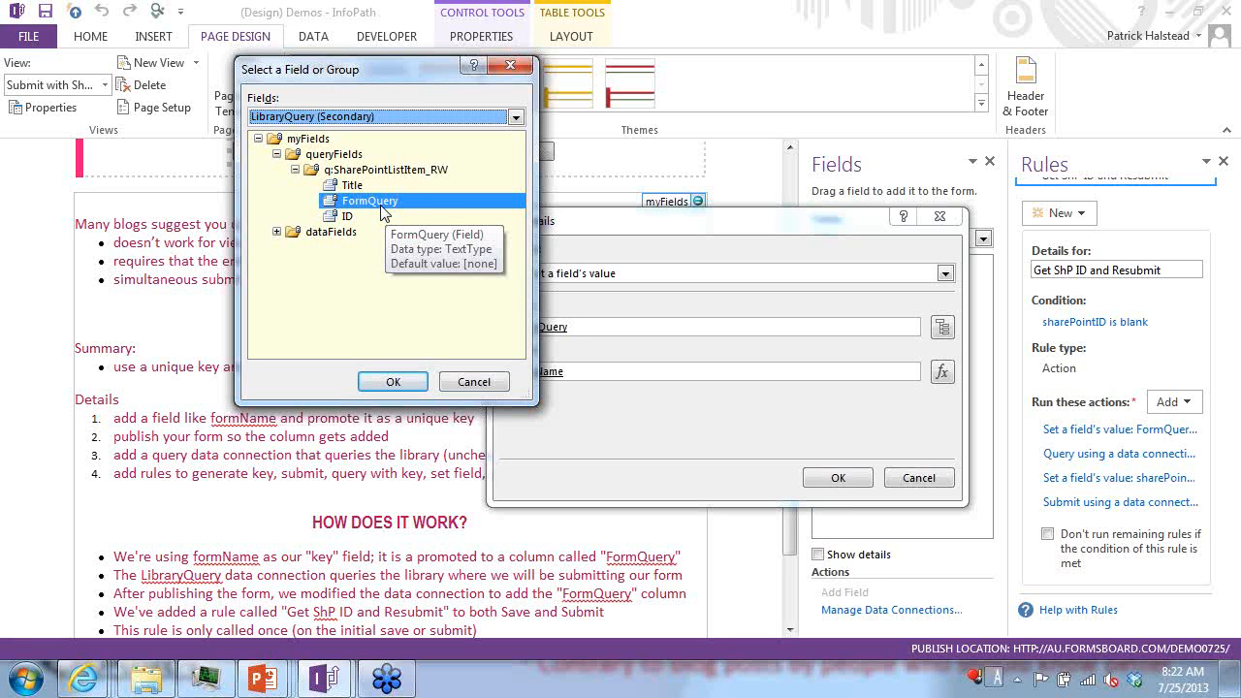
double_click(447, 211)
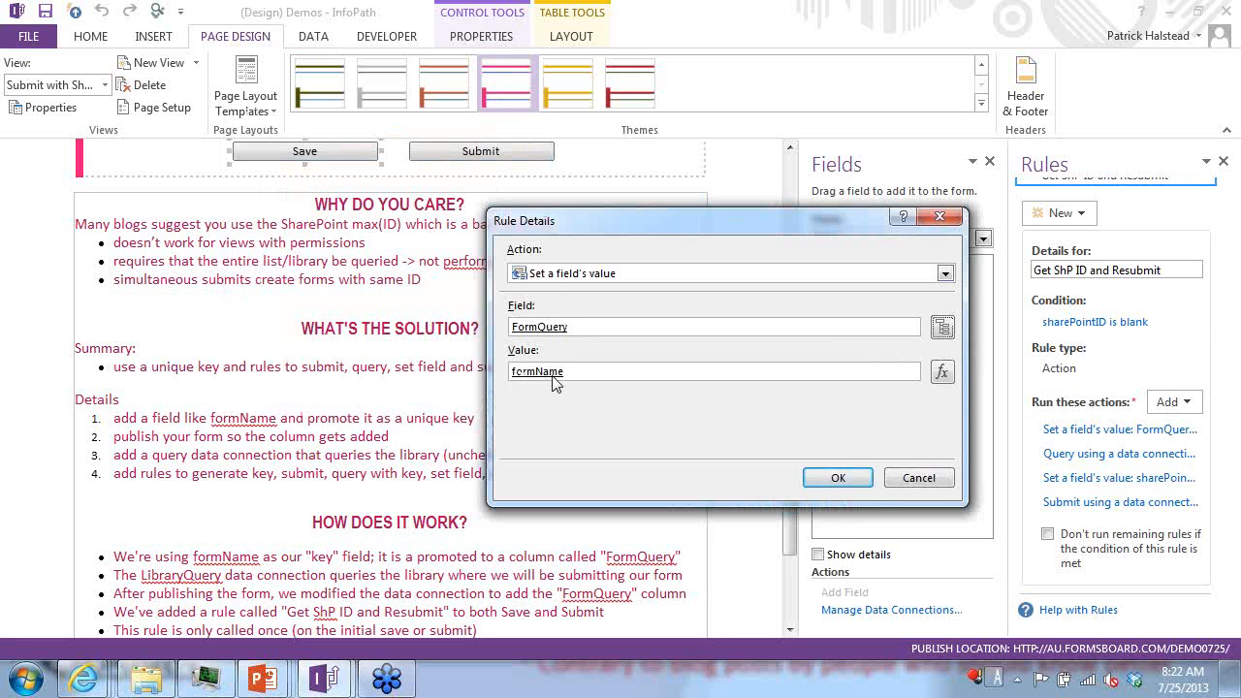
key(Return)
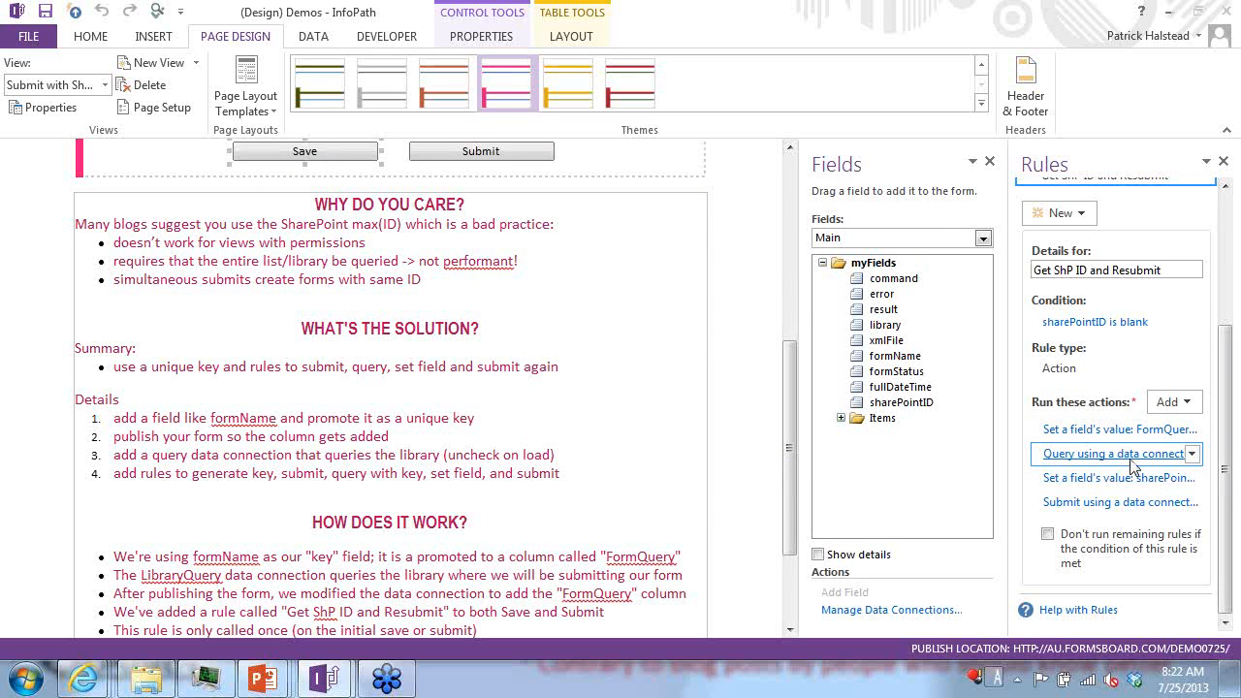
click(1133, 467)
key(Return)
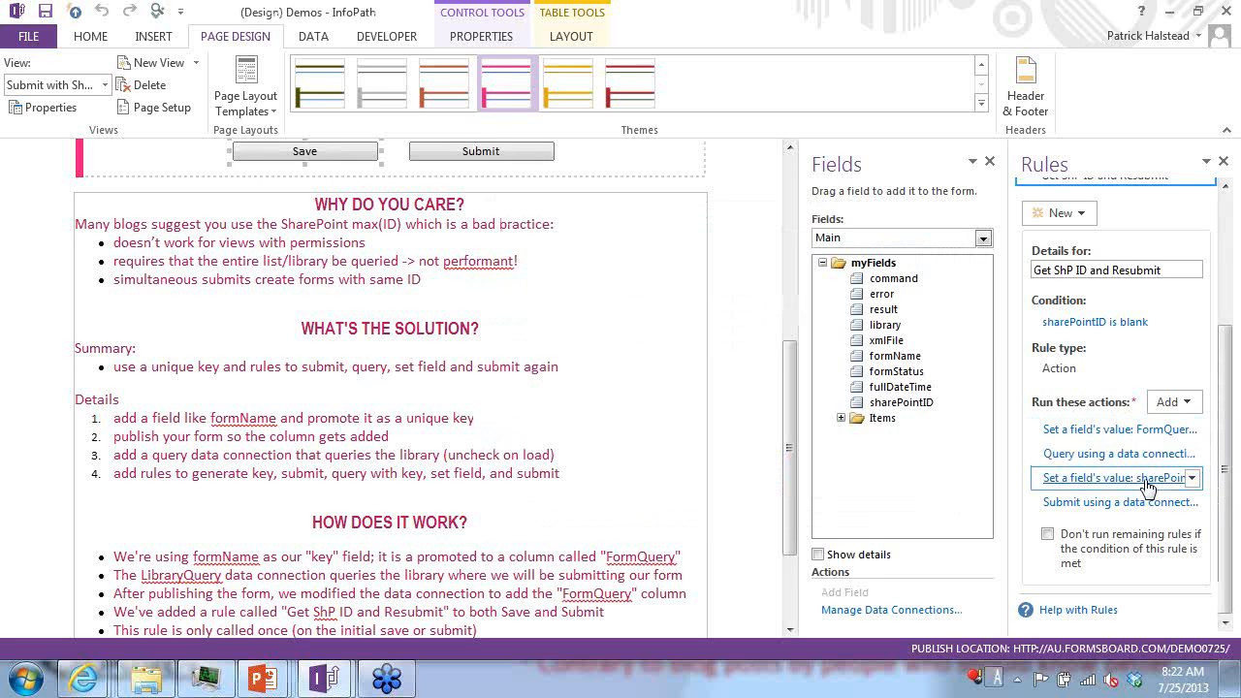
Step: Examine the action that sets sharePointID, including its target field and the ID field its value formula takes from the LibraryQuery data fields
click(1120, 479)
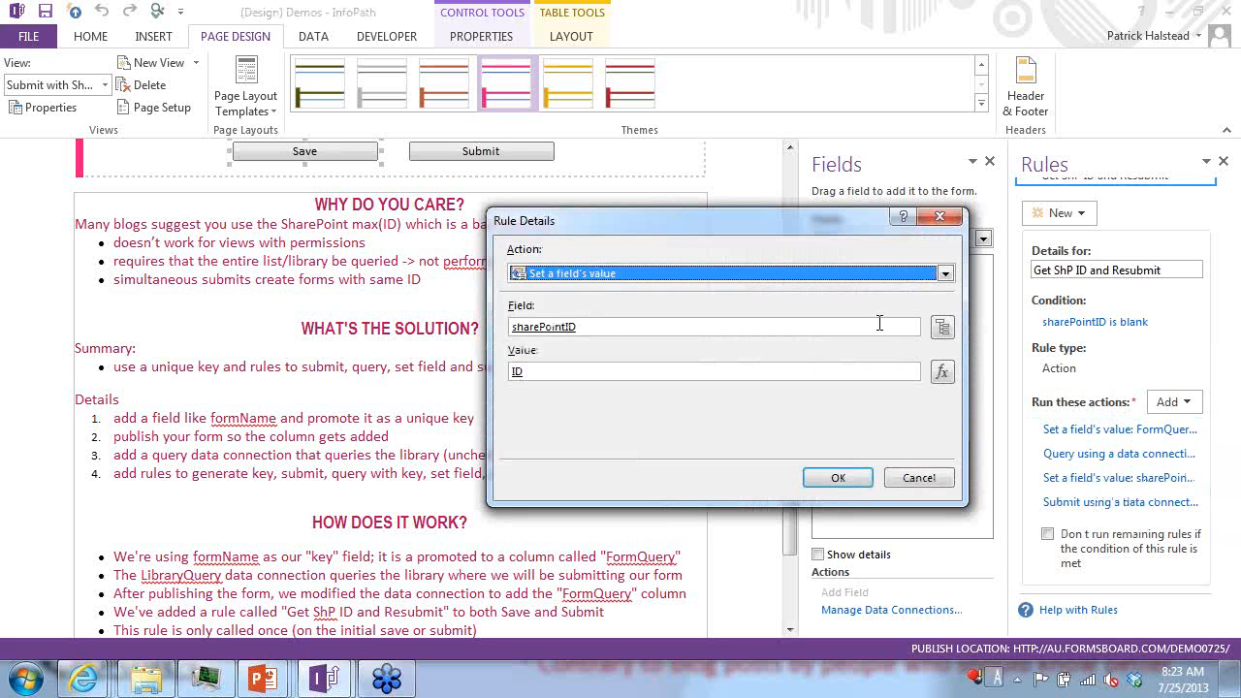
click(943, 327)
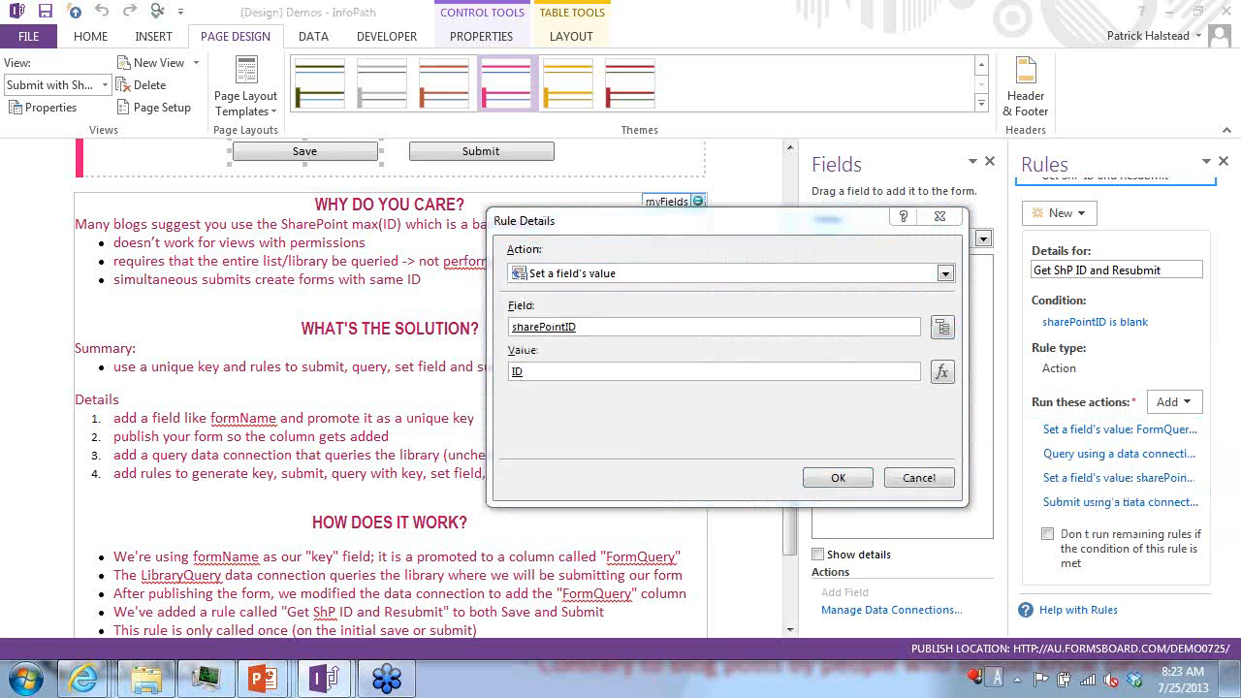
key(Escape)
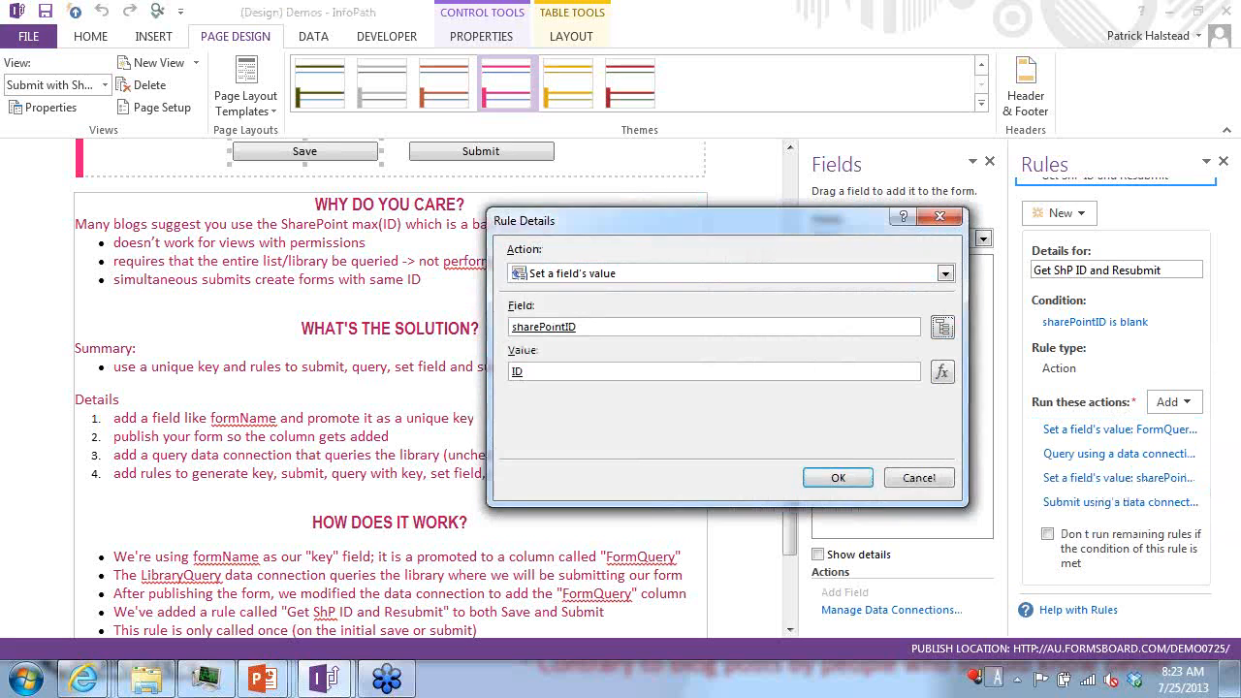
click(942, 372)
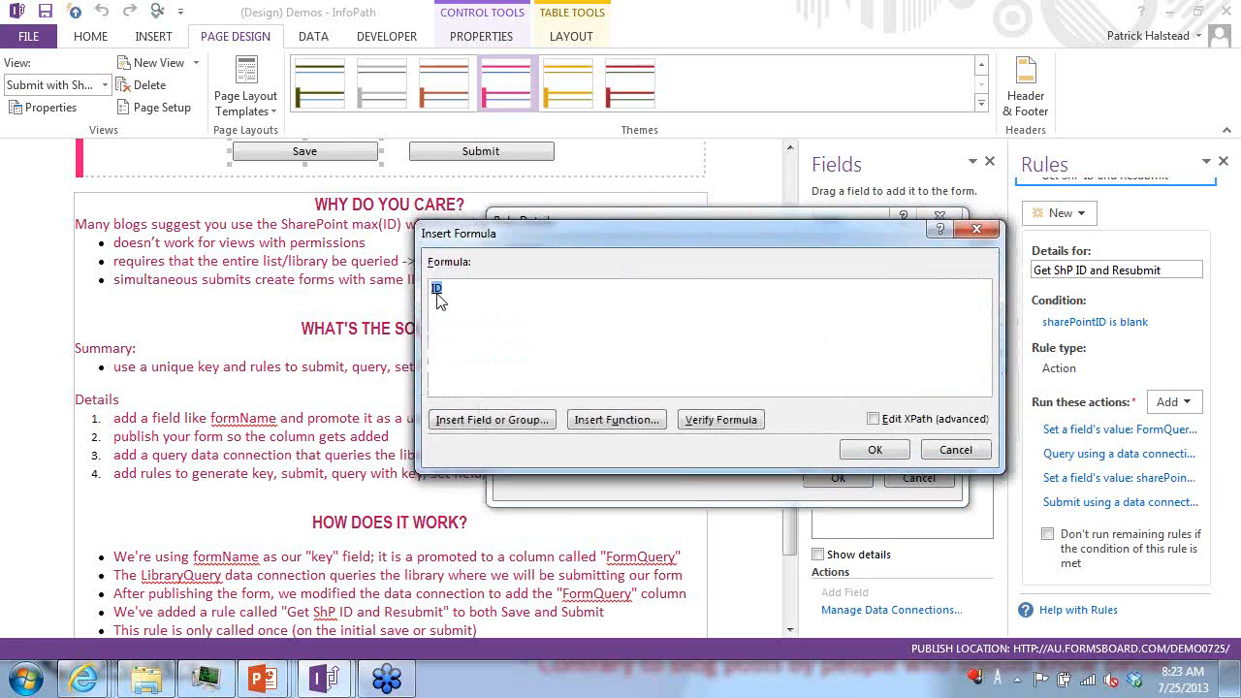
double_click(436, 288)
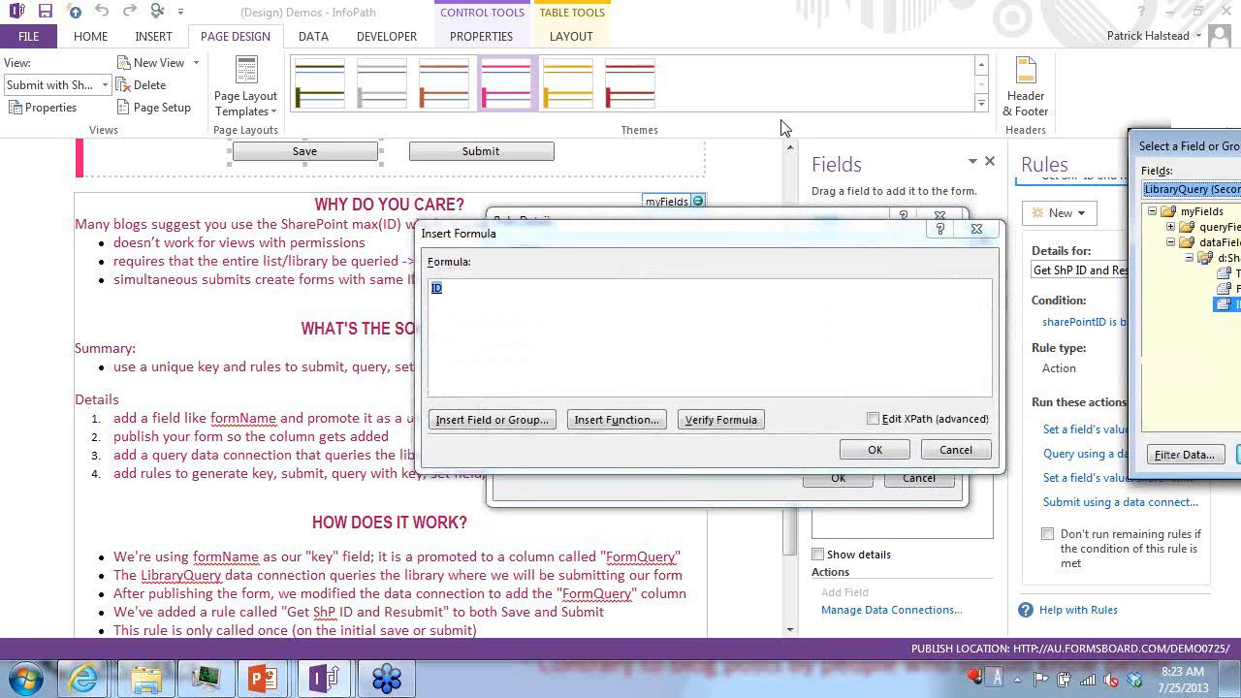
drag(1183, 138, 705, 121)
drag(648, 151, 553, 144)
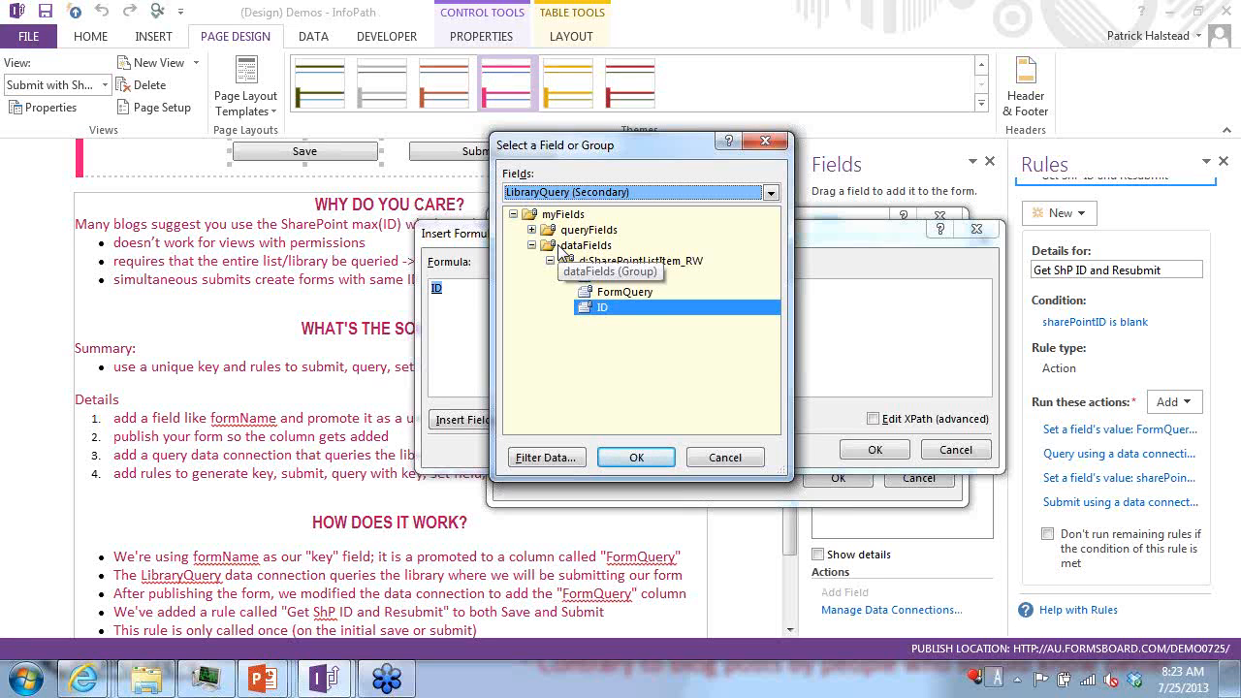
double_click(626, 308)
click(875, 449)
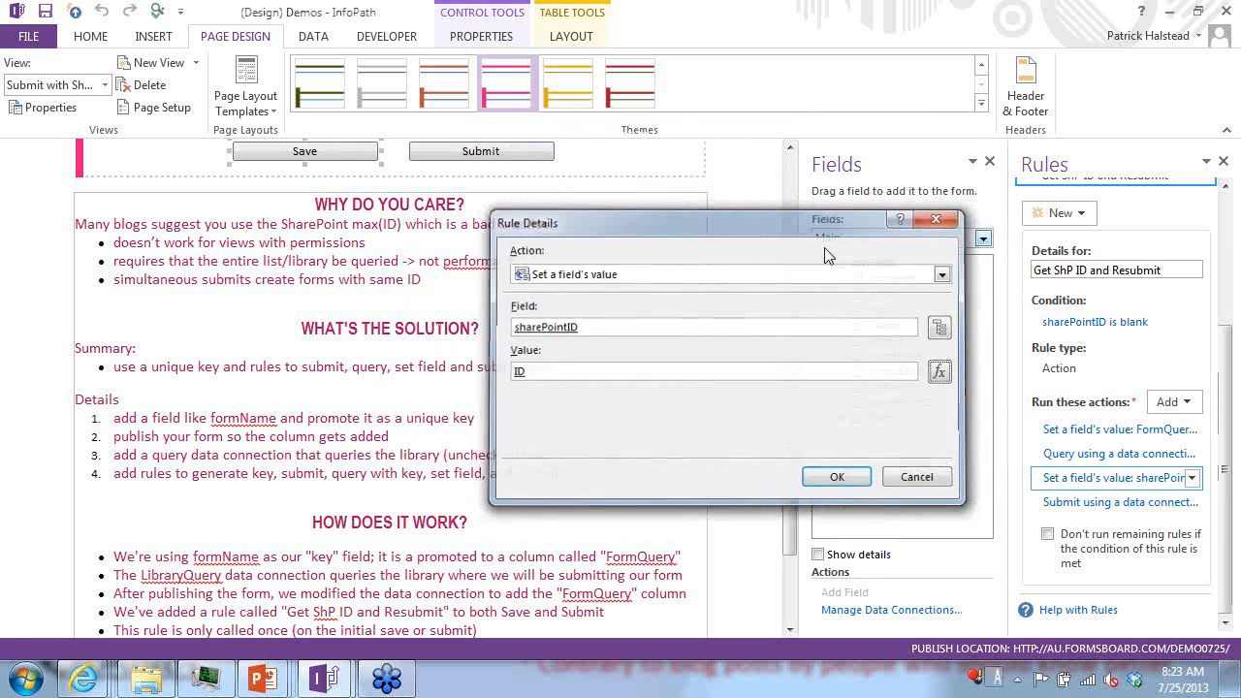
click(838, 478)
click(786, 365)
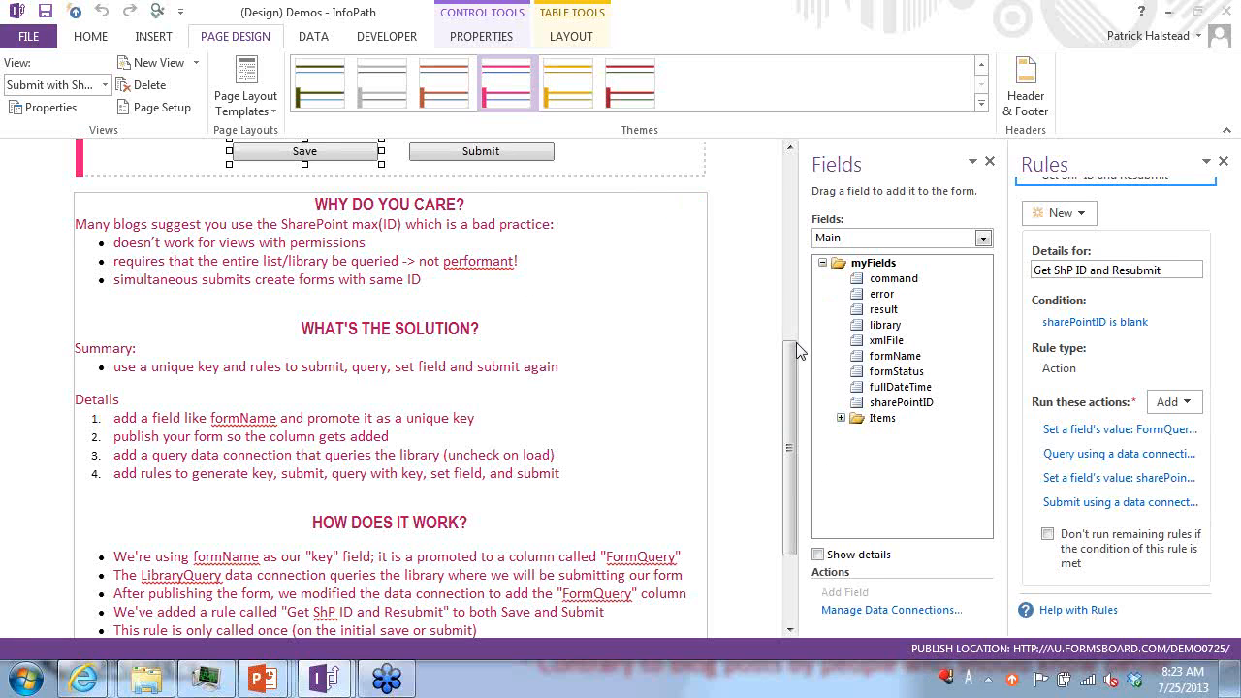
Step: Switch to the PowerPoint slide show and review the "Auto-naming: SharePoint IDs" slide
key(alt+Tab)
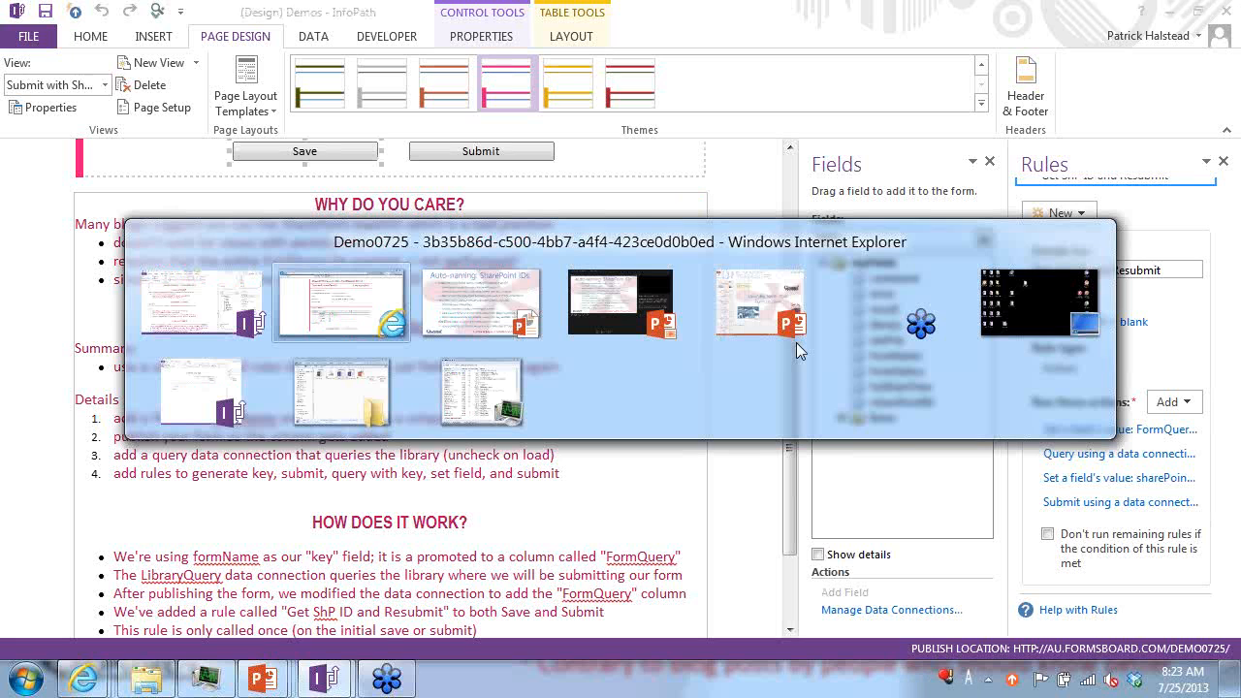
key(alt+Tab)
key(alt+Tab)
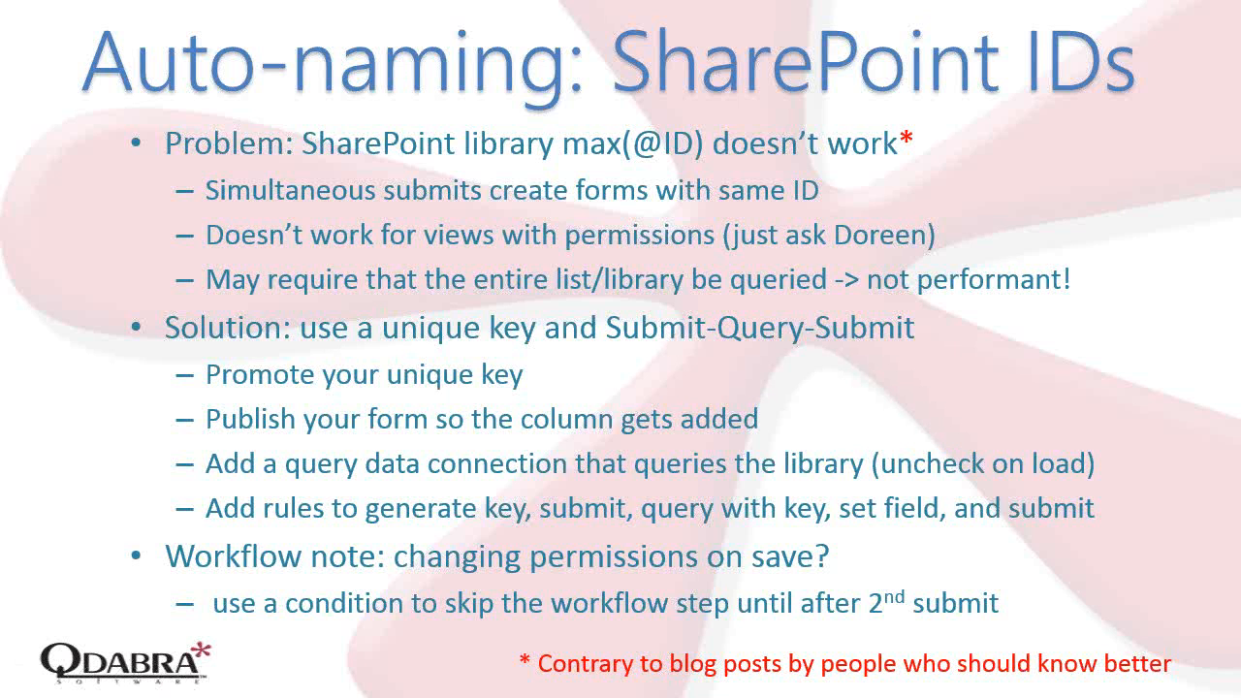
Step: Switch to Internet Explorer, return to the Demo0725 library and add the ID column to the All Documents view
key(alt+Tab)
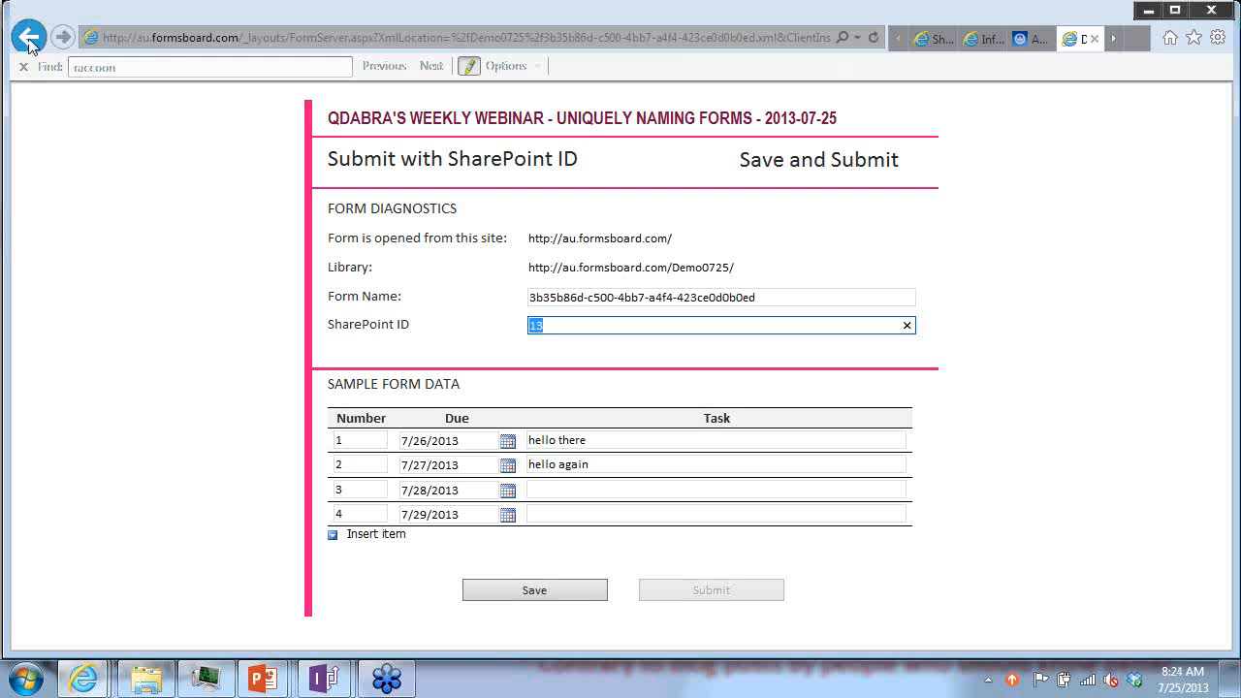
click(29, 39)
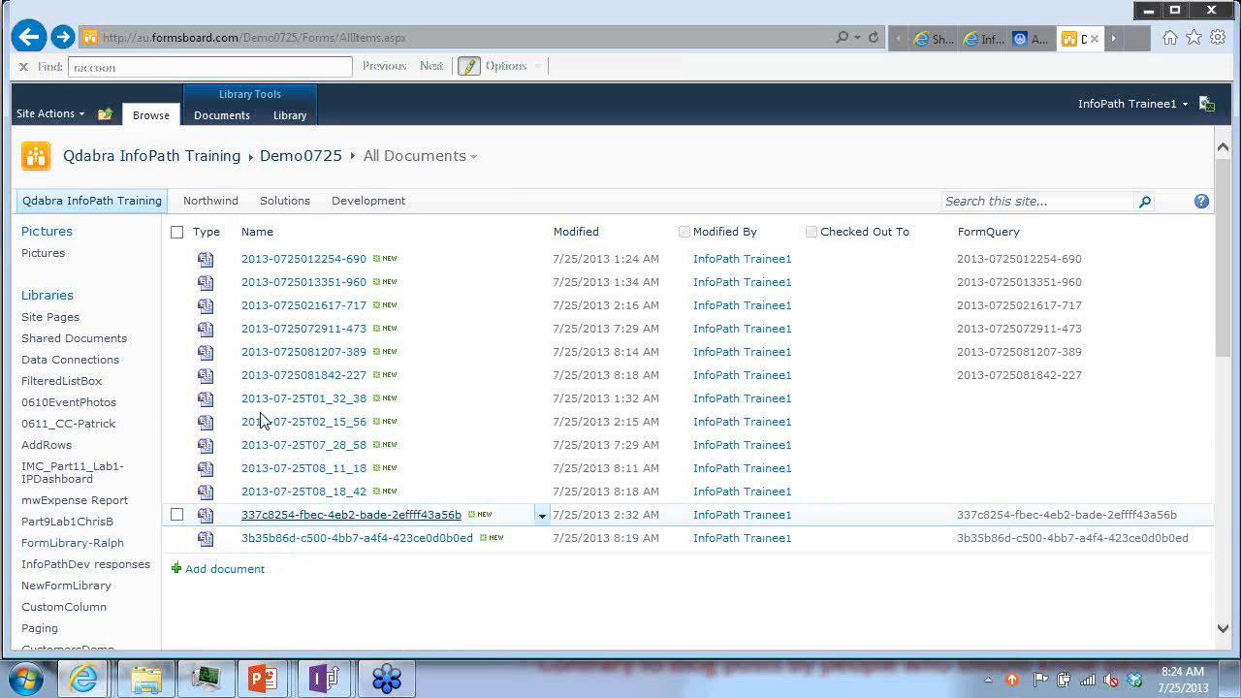
click(286, 115)
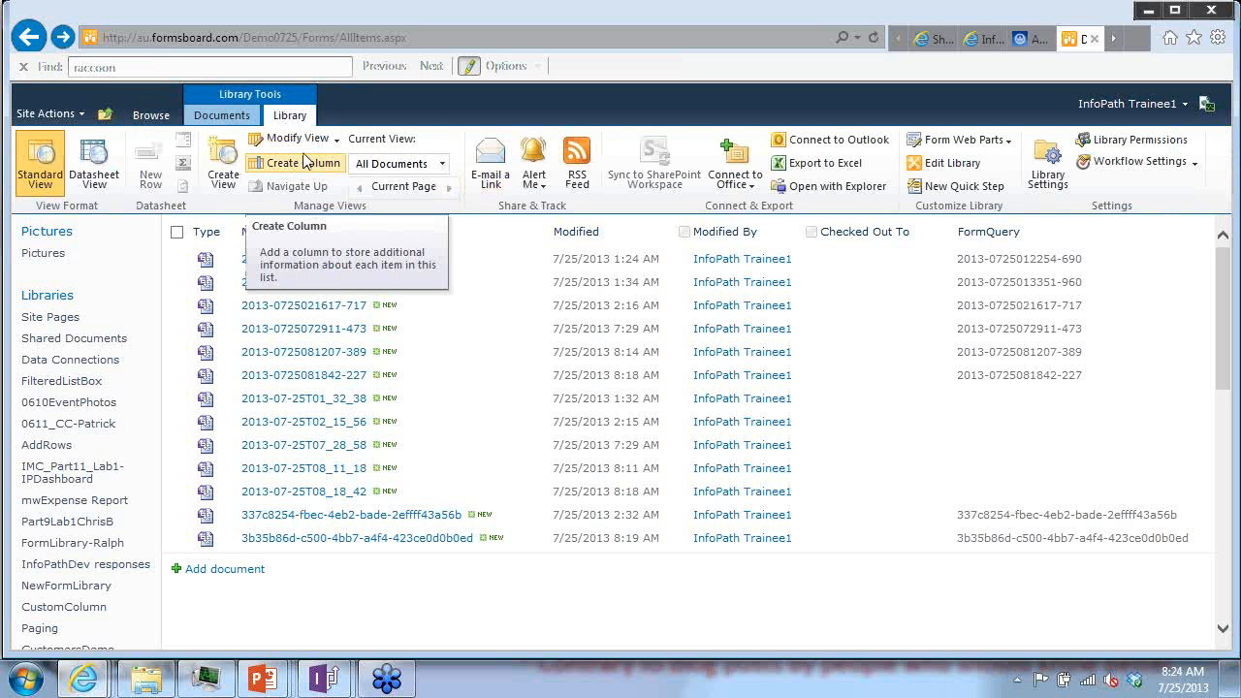
click(304, 162)
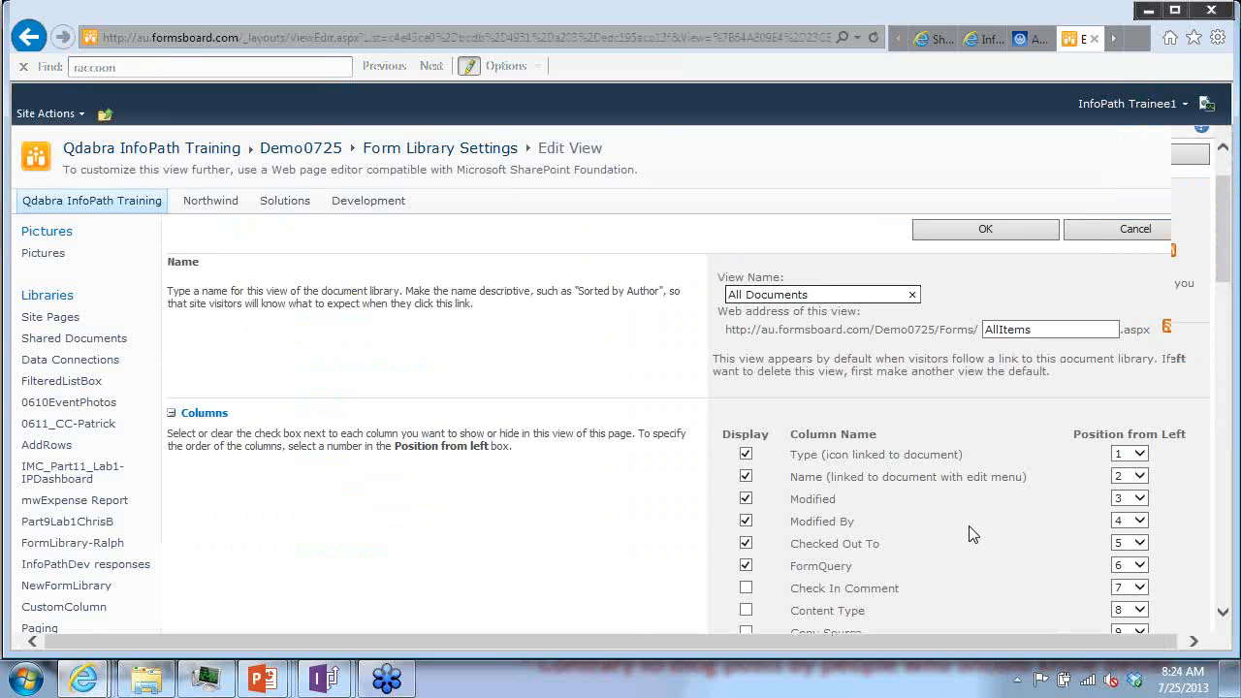
scroll(973, 534, down, 3)
scroll(920, 546, down, 15)
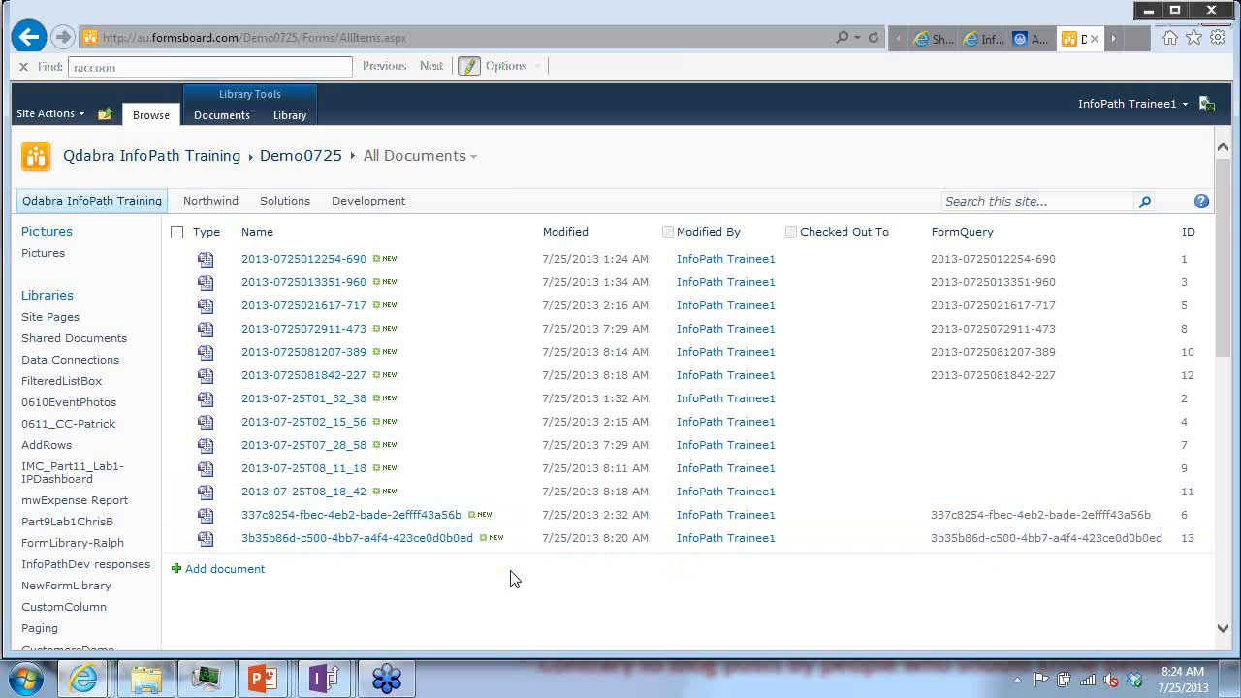
Step: Advance the PowerPoint slide show to "Auto-naming: Natural Keys" and return to the Demo0725 library in the browser
key(alt+Tab)
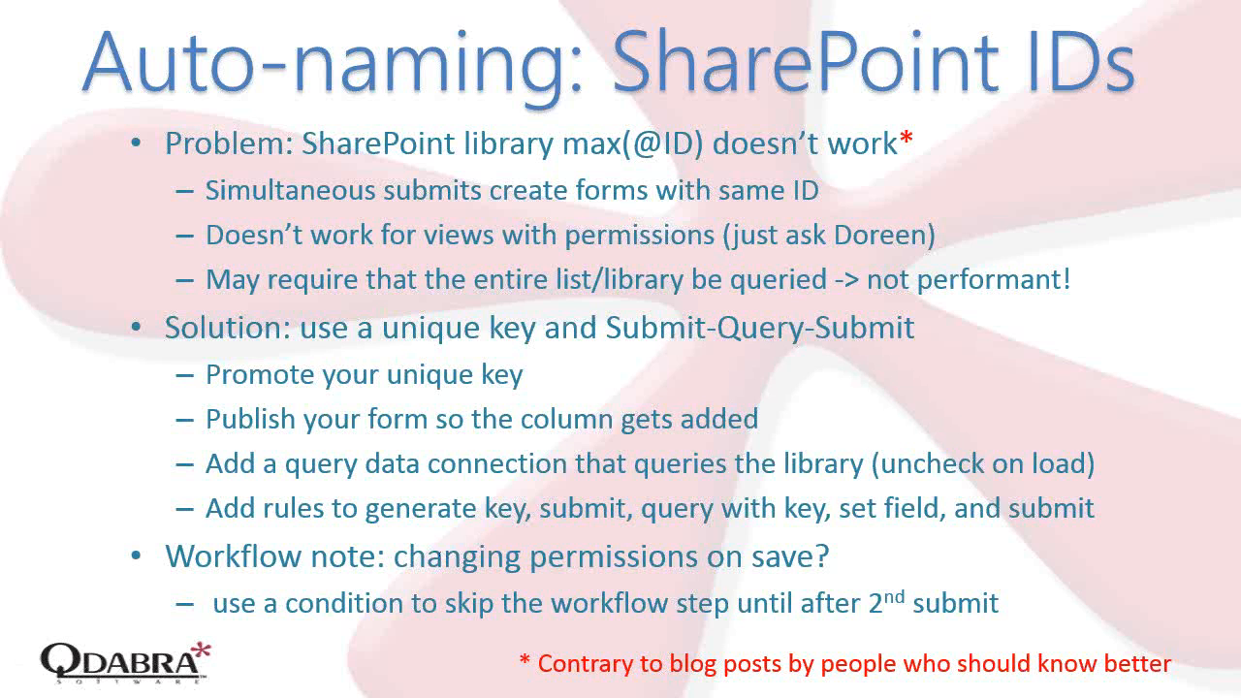
key(Right)
key(alt+Tab)
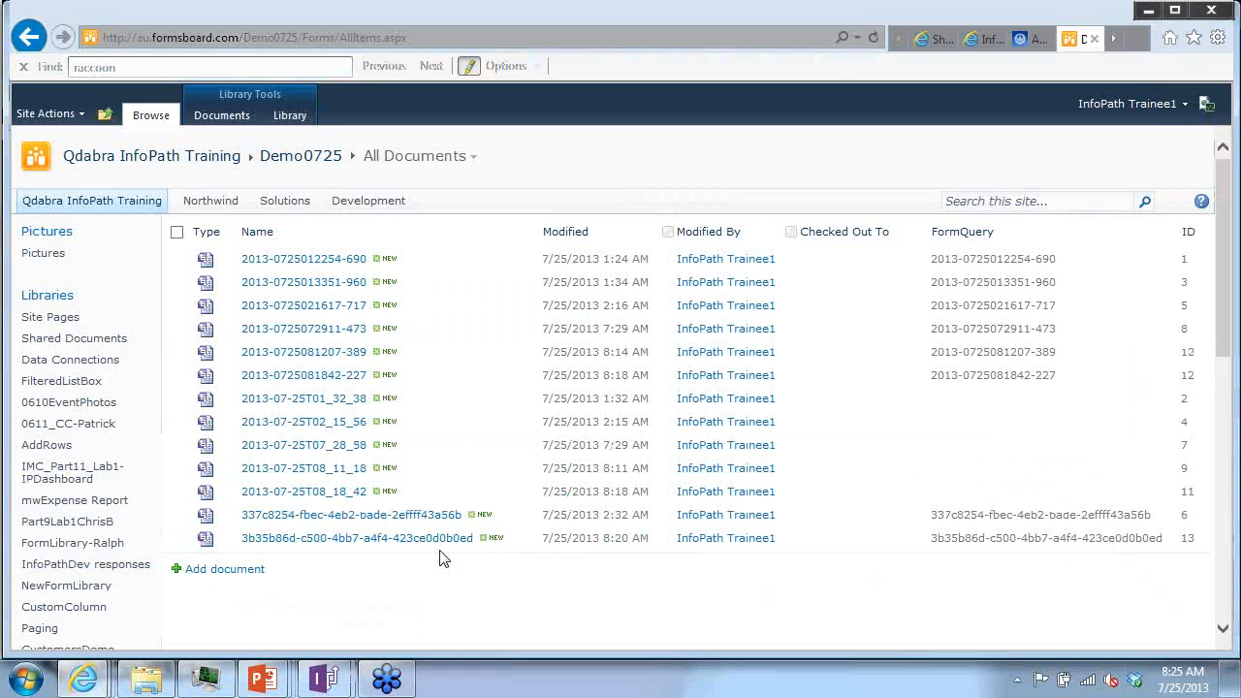
key(alt+Tab)
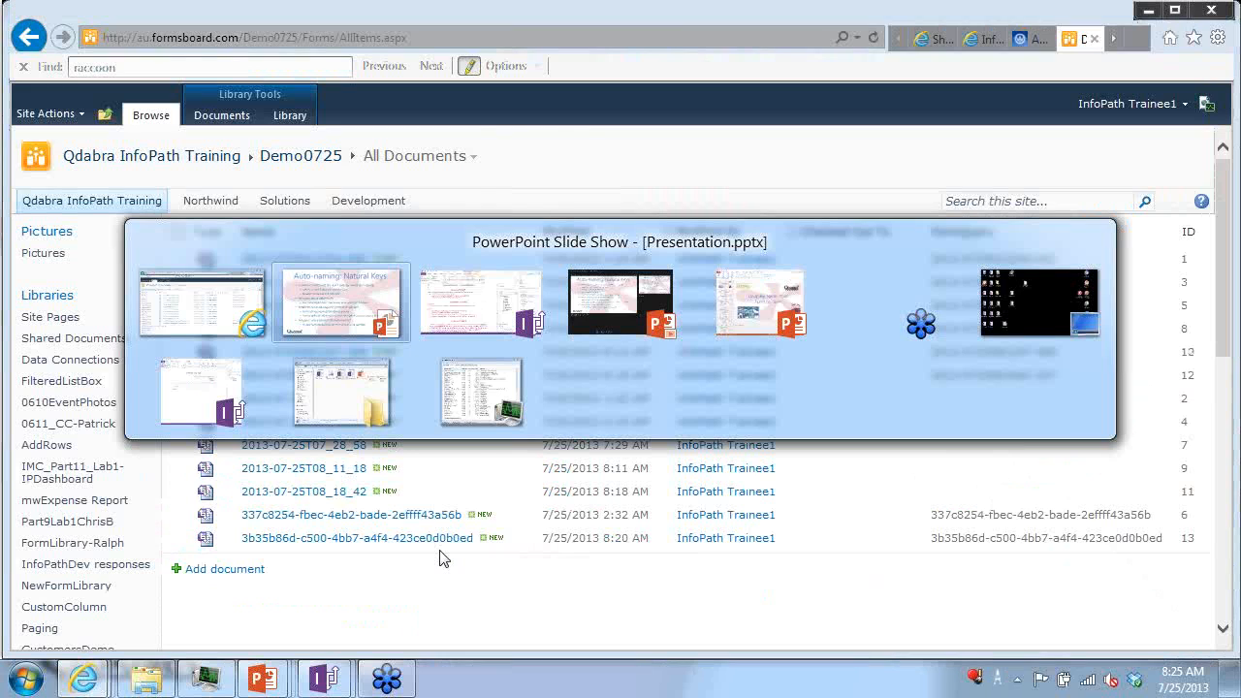
key(alt+Tab)
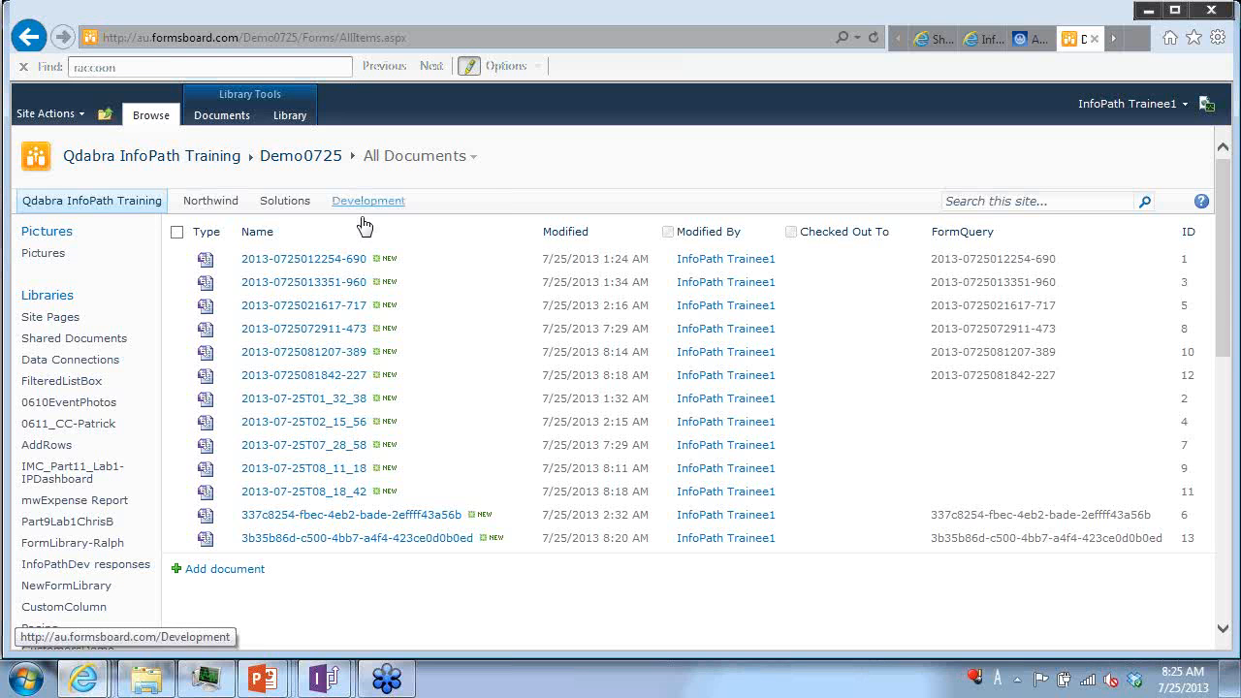
Step: Add a new document to the Demo0725 library and highlight its form name in the Save and Submit view
click(233, 569)
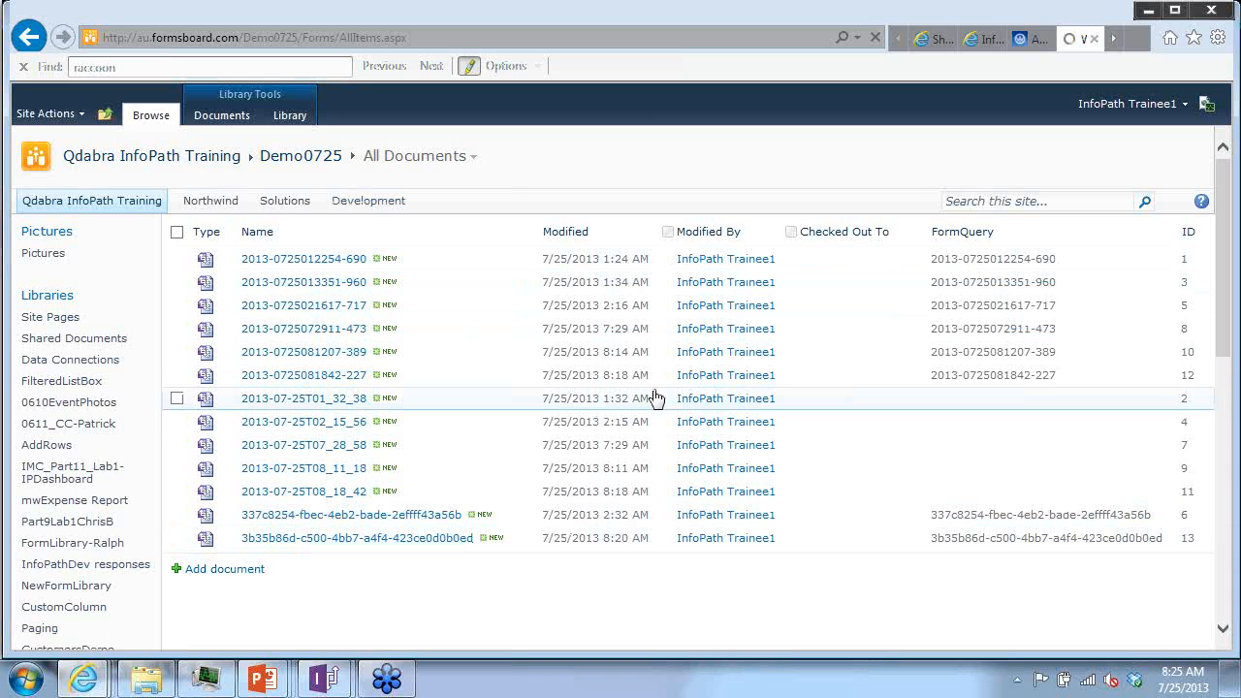
key(alt+Tab)
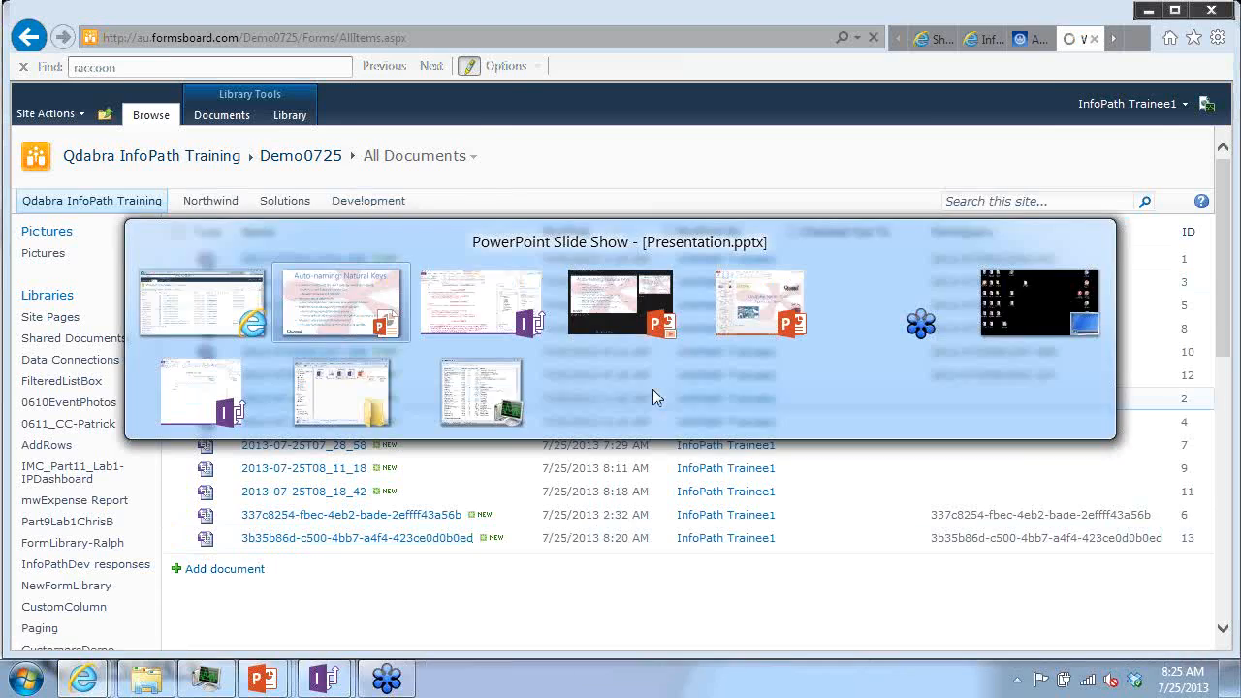
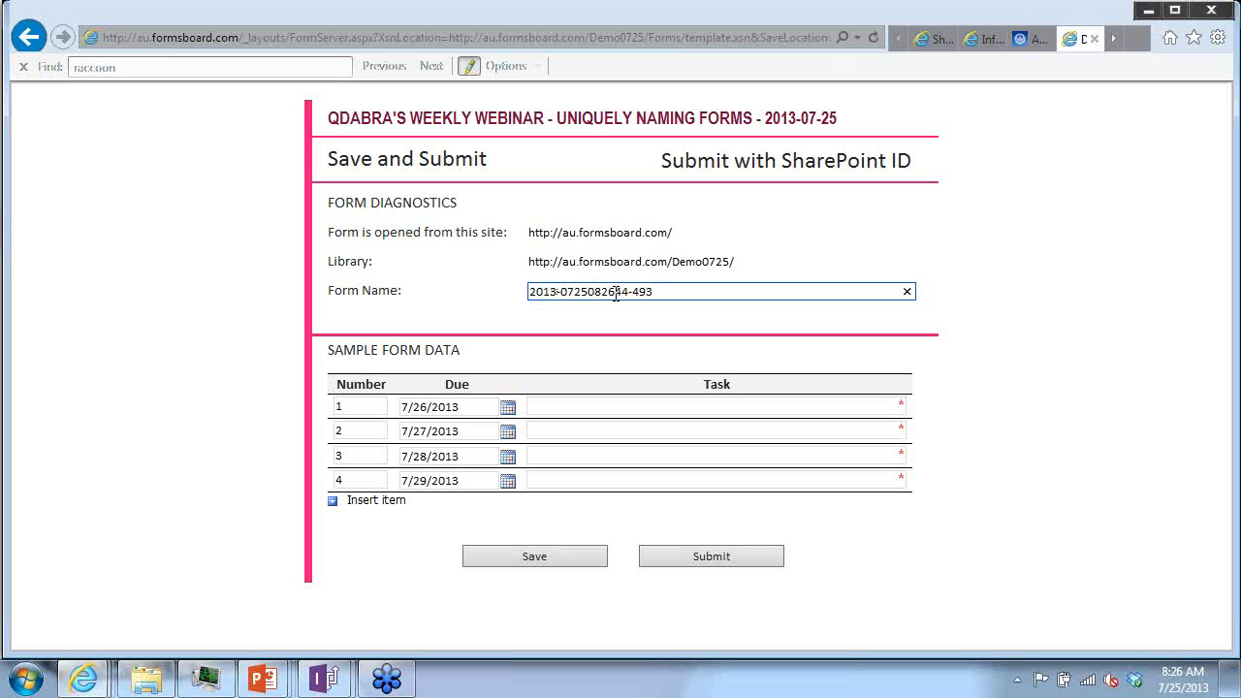
mouse_move(616, 294)
mouse_down()
mouse_move(560, 294)
mouse_move(630, 292)
mouse_up()
click(666, 294)
drag(704, 290, 448, 299)
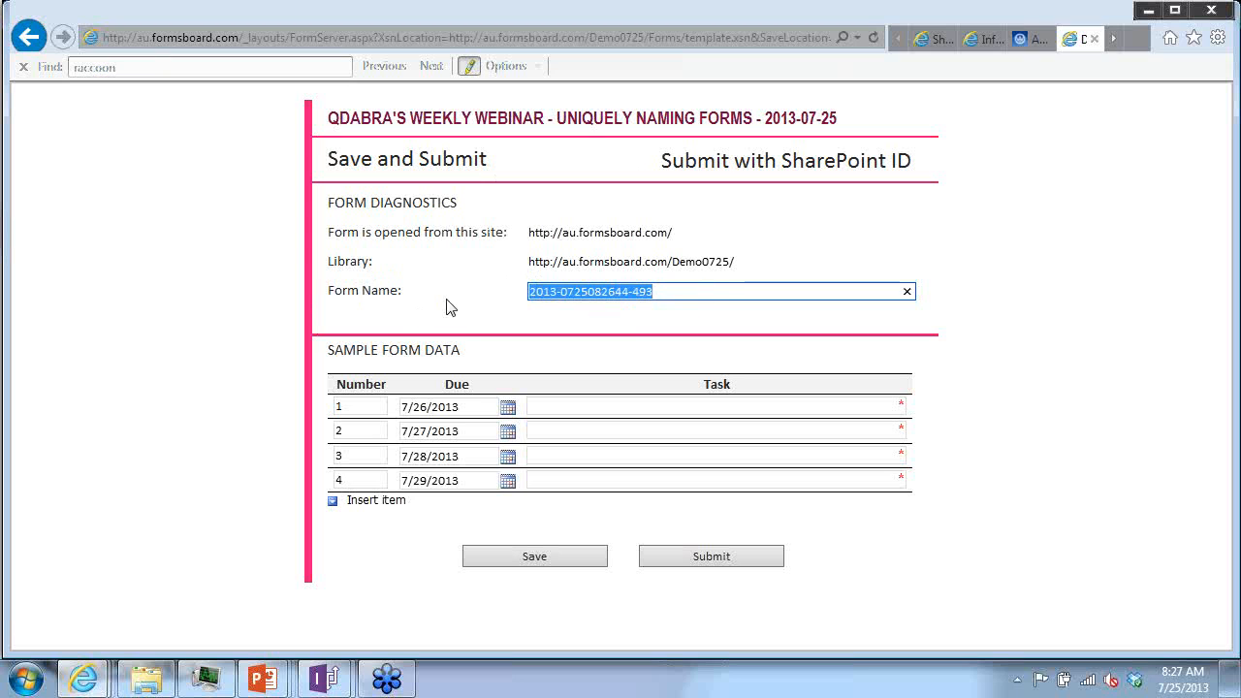
Step: Switch to the InfoPath design of Demos and open the Save and Submit view
key(alt+Tab)
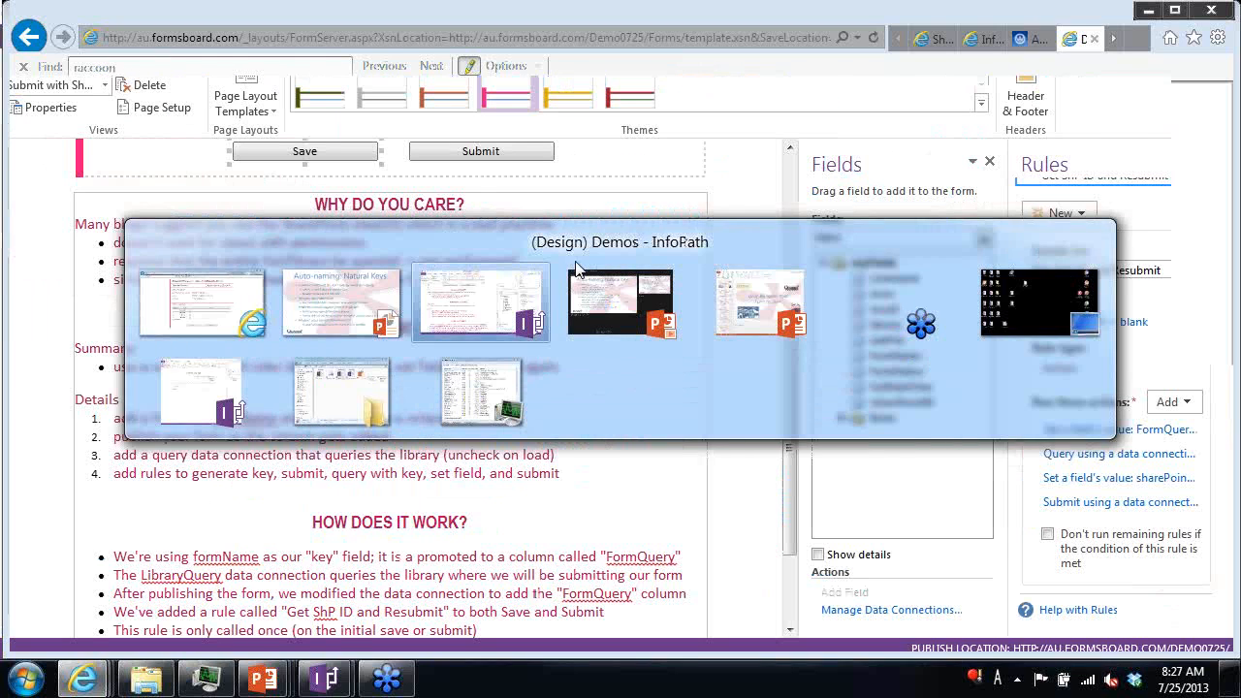
click(448, 306)
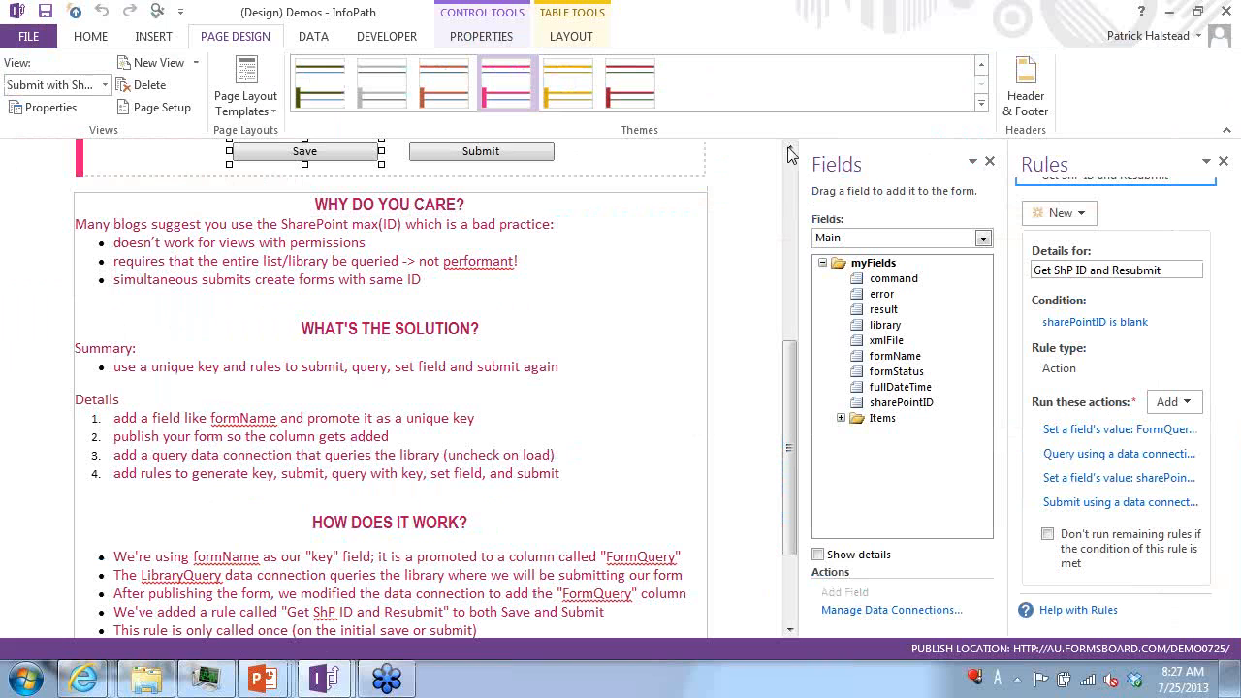
scroll(791, 155, up, 5)
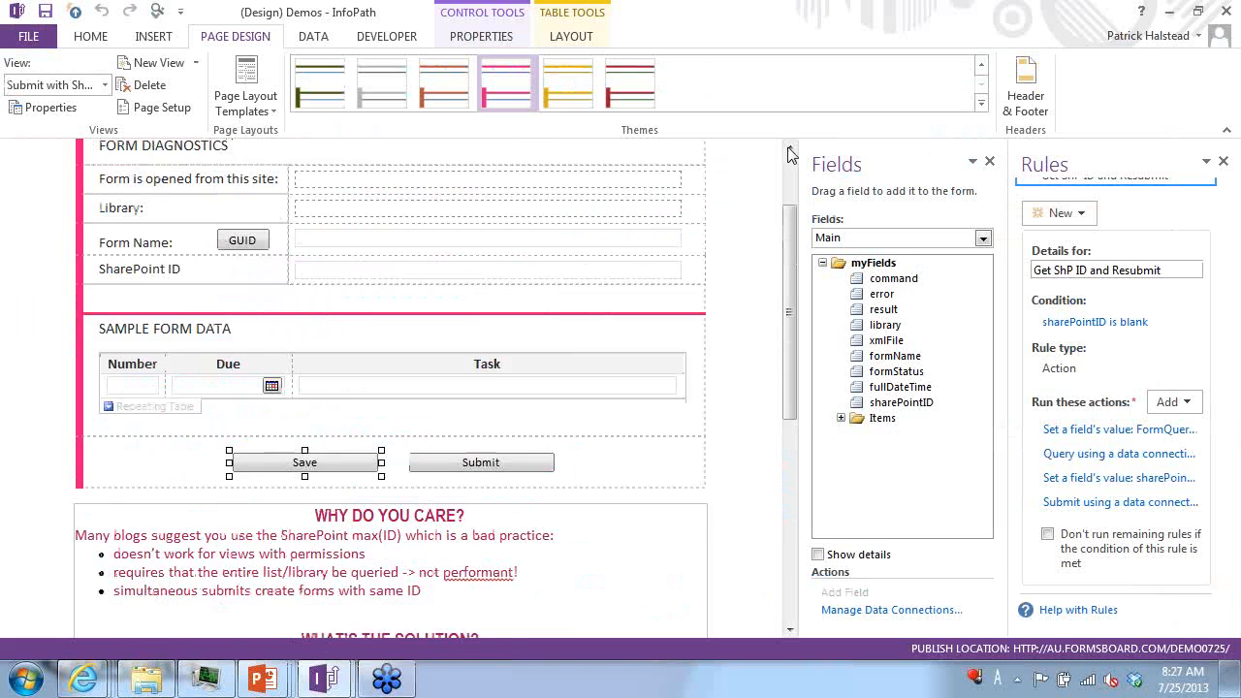
click(107, 87)
click(109, 136)
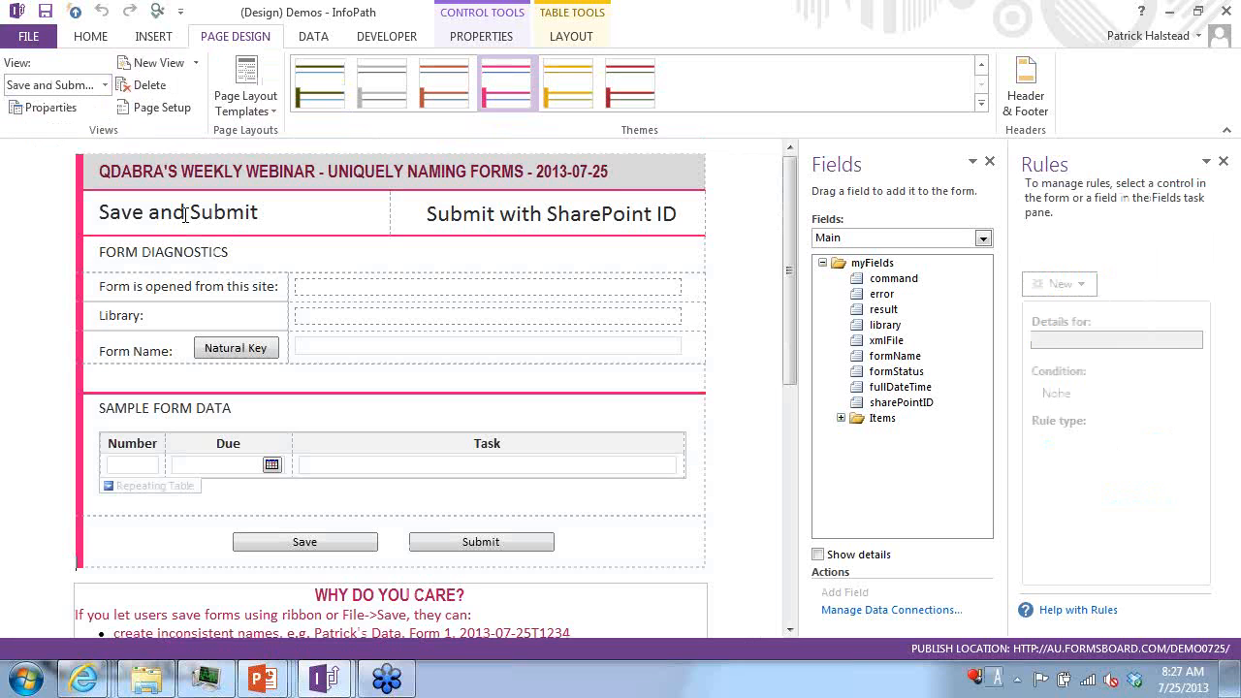
Step: Review the Natural Key button's Set Form Name to Full Date Time rule, examining its GetFullDateTime command and fullDateTime actions
click(236, 347)
click(1097, 231)
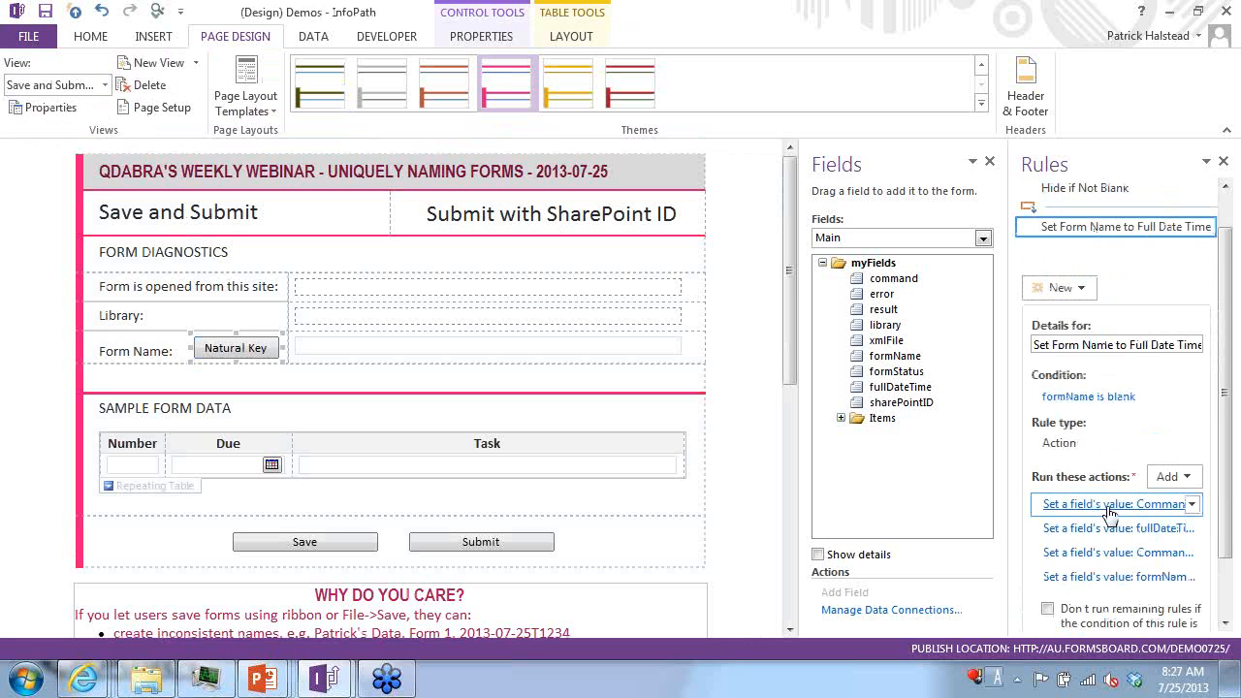
click(1103, 505)
drag(520, 371, 649, 373)
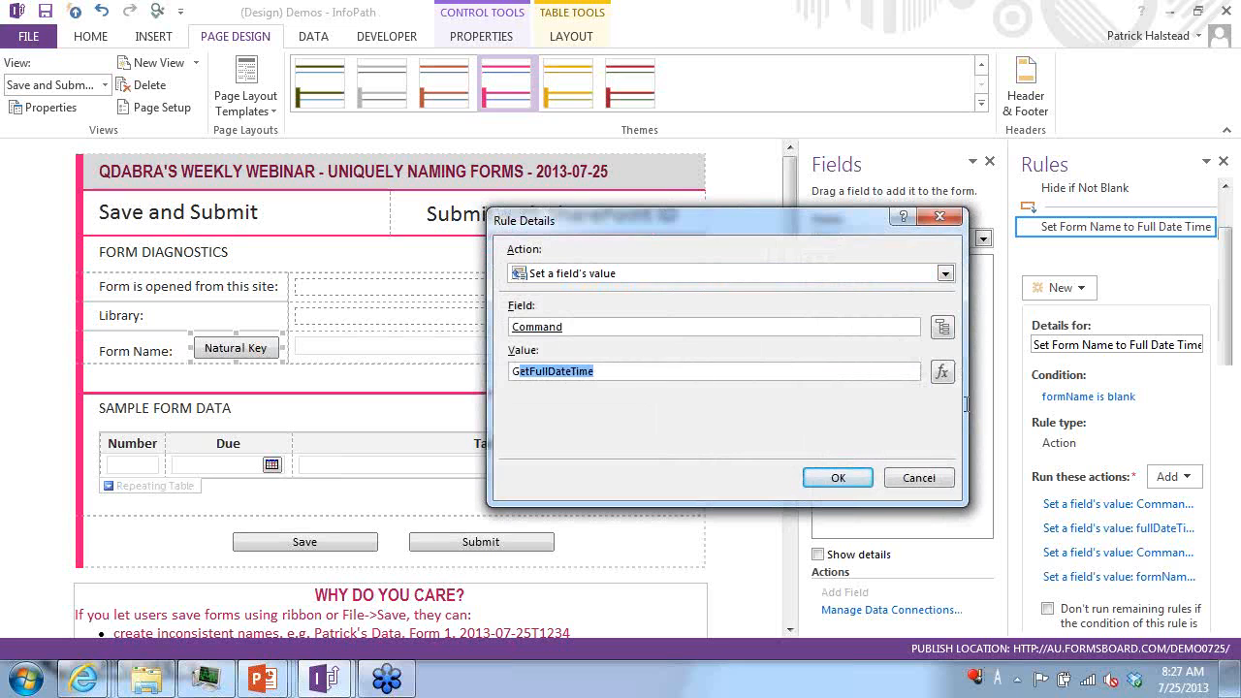
key(Escape)
click(1106, 529)
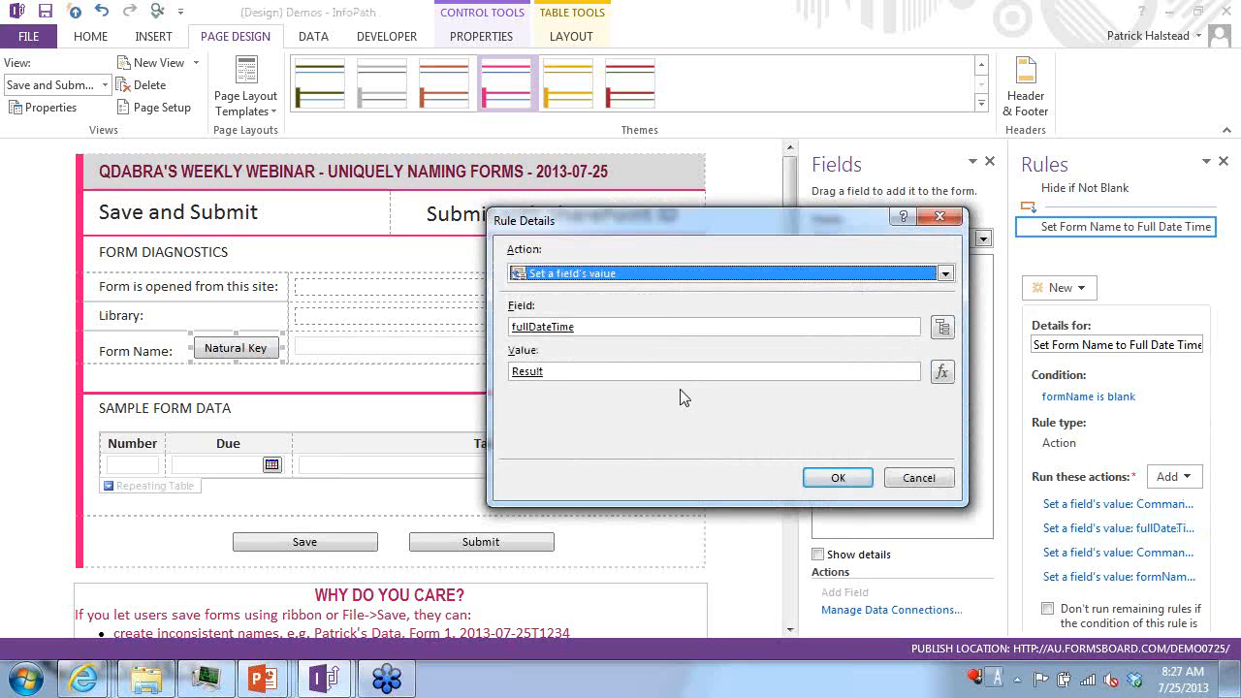
key(Escape)
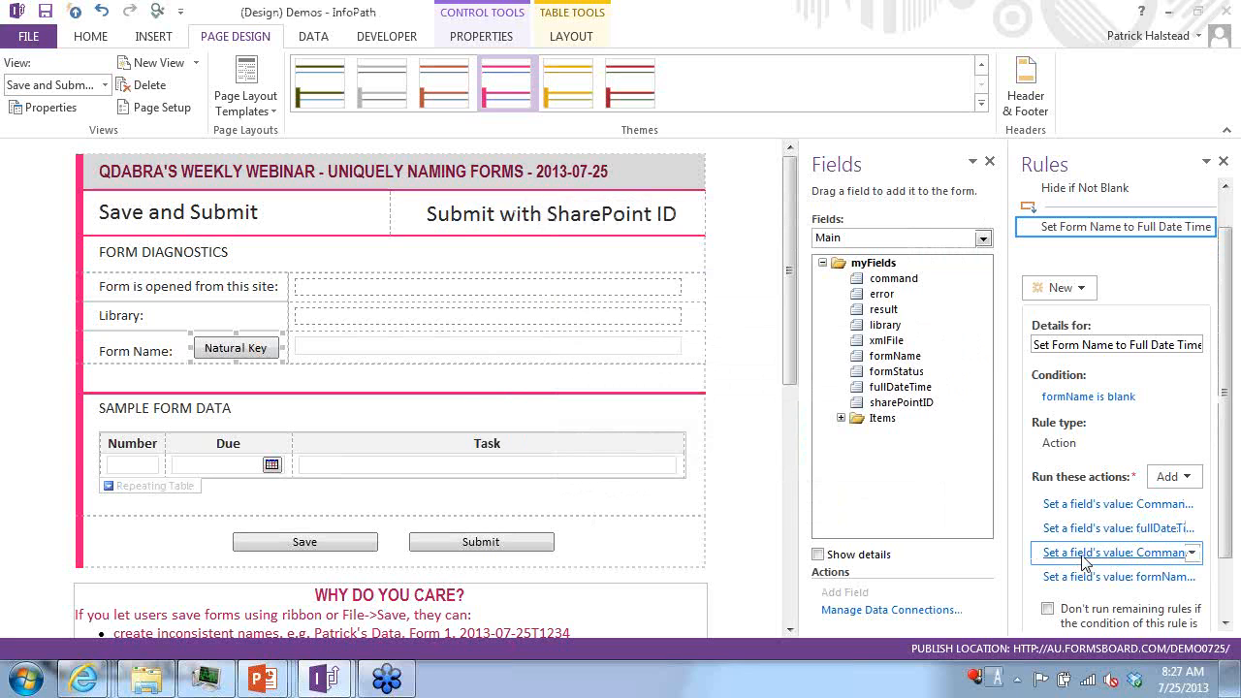
Step: Examine the rule's FormatDate command action, marking the parts of its date format, and the action that sets formName
click(1091, 552)
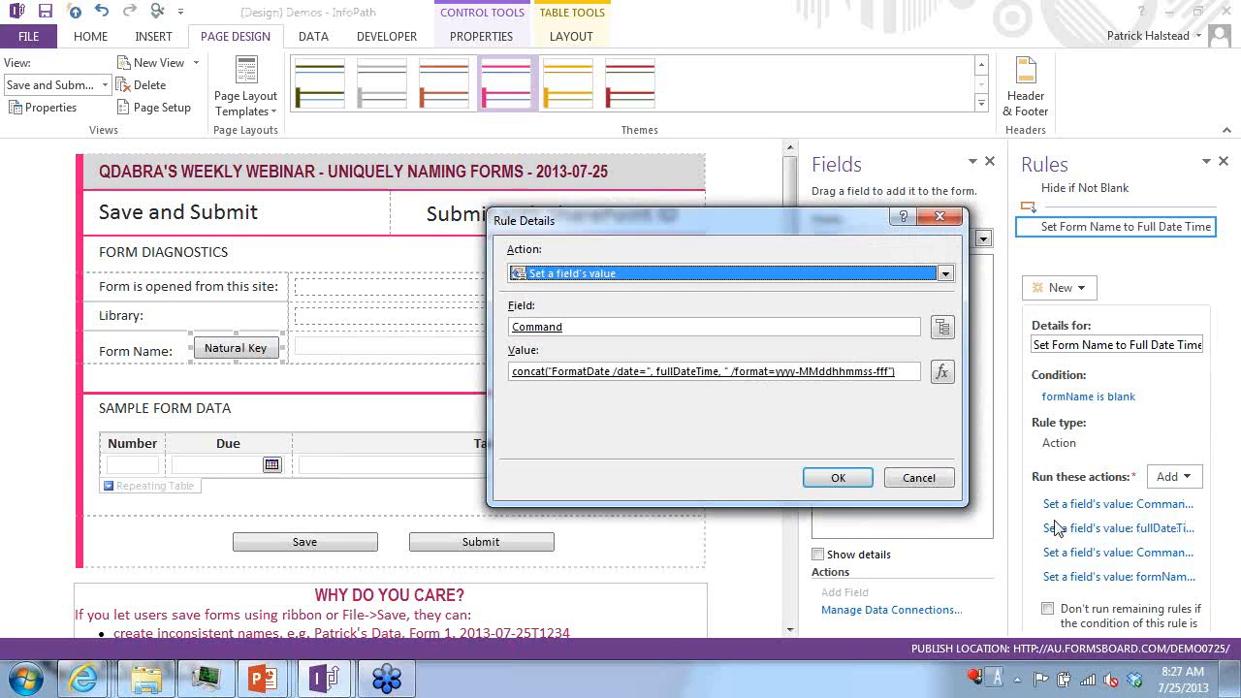
click(906, 371)
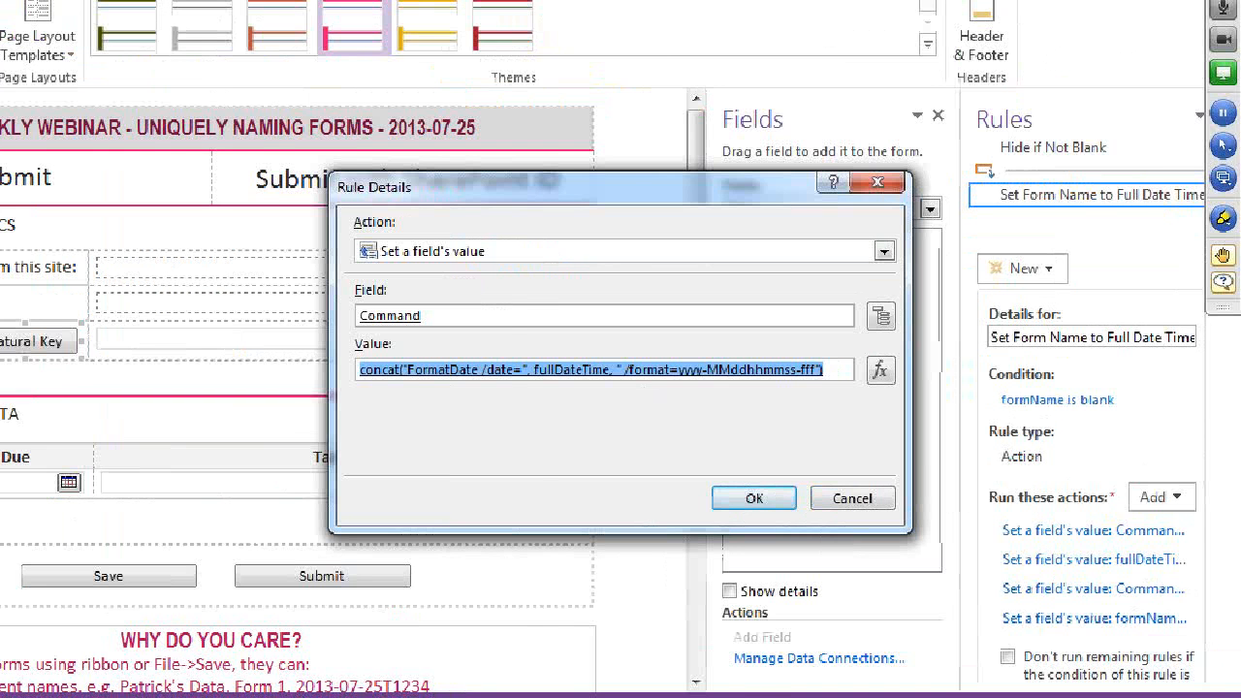
mouse_move(676, 384)
mouse_down()
mouse_move(793, 363)
mouse_move(901, 370)
mouse_up()
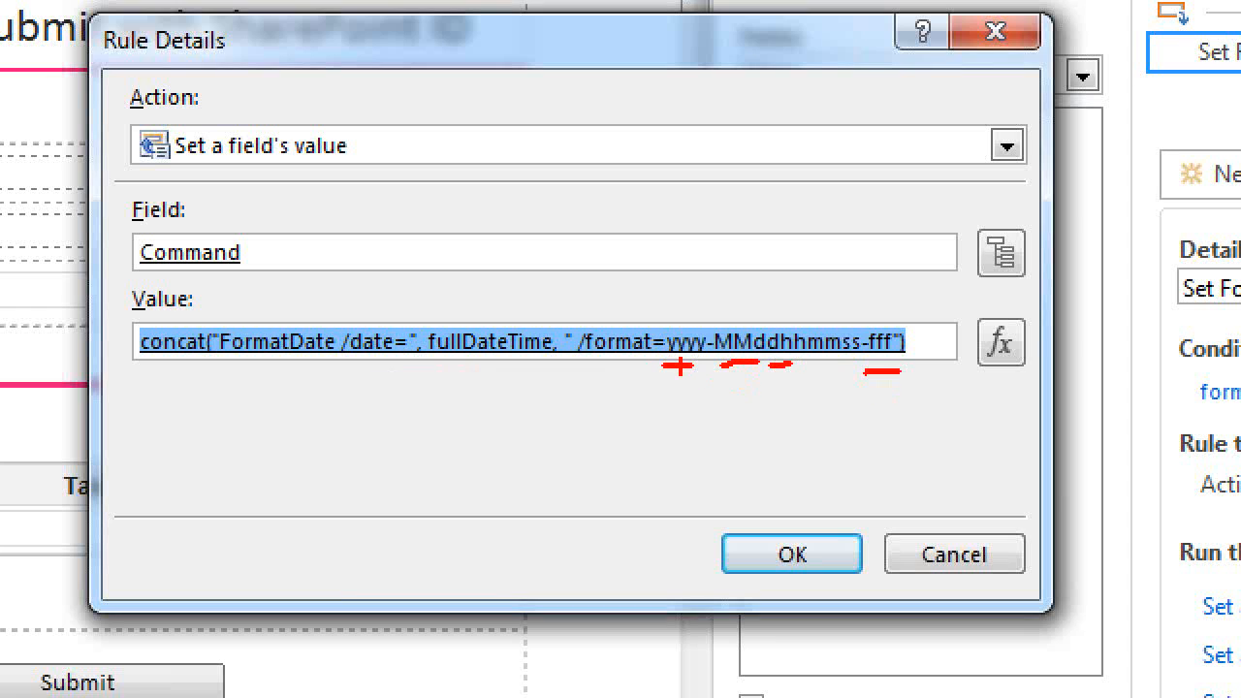
drag(660, 367, 705, 366)
mouse_move(667, 388)
mouse_down()
mouse_move(836, 284)
mouse_move(941, 383)
mouse_move(676, 396)
mouse_up()
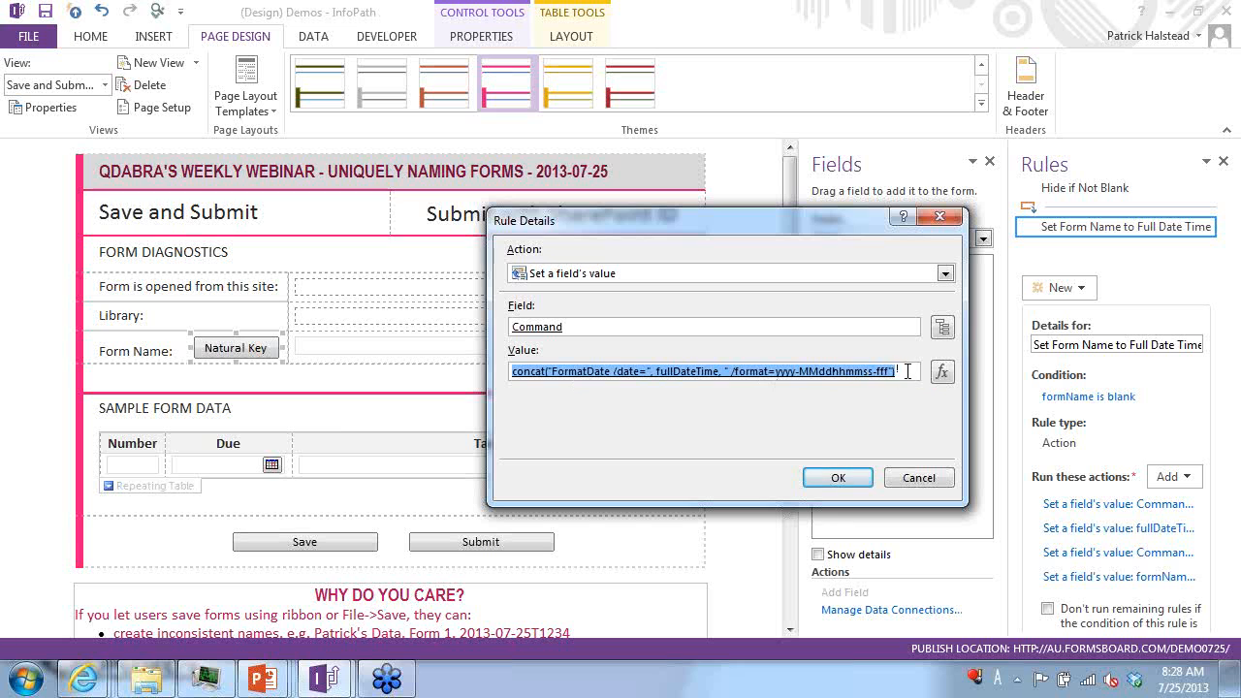
click(918, 479)
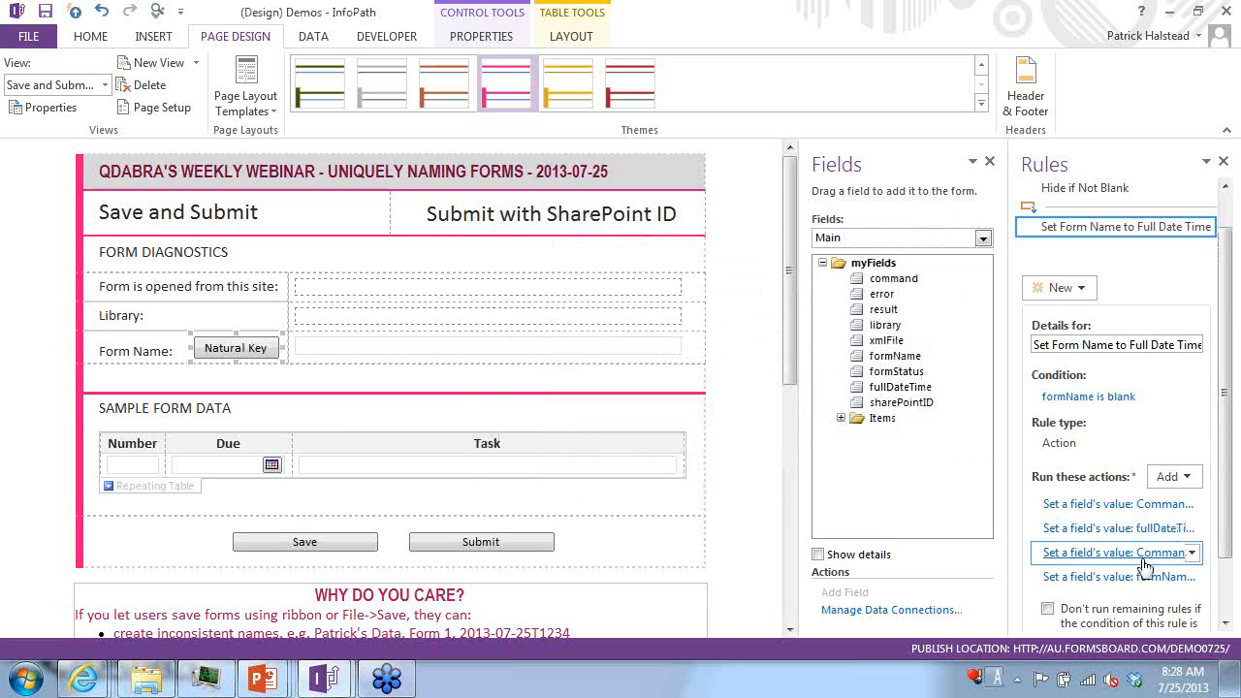
click(1145, 576)
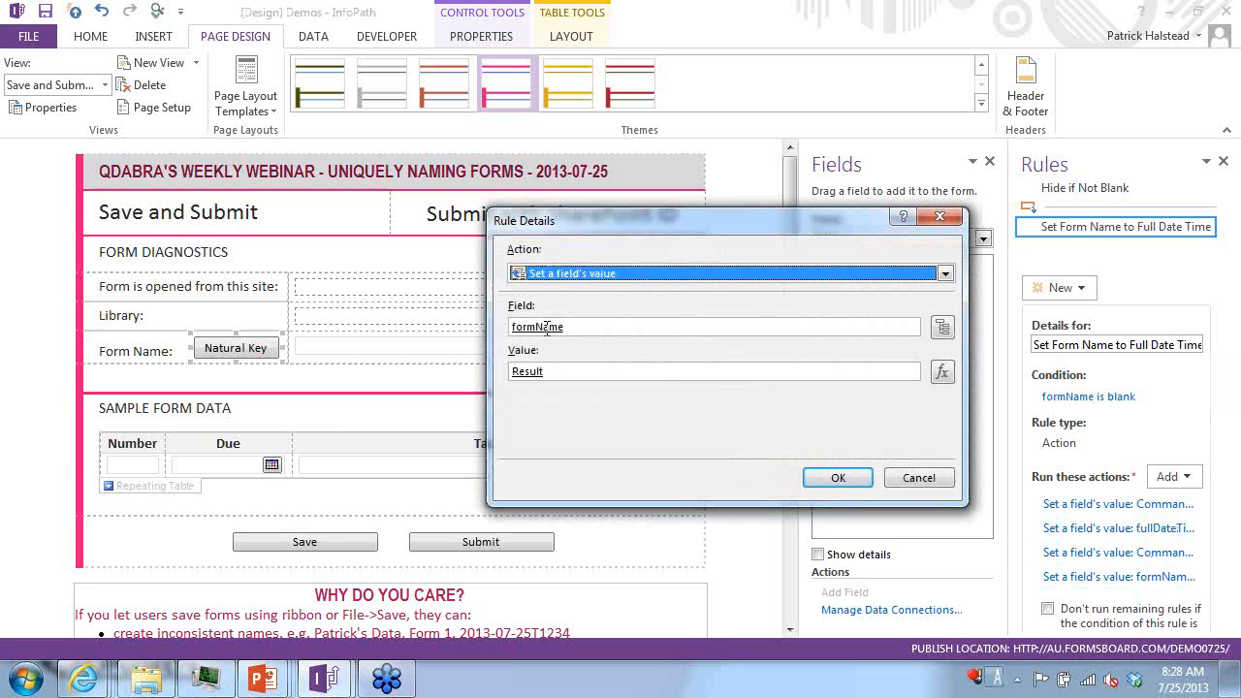
key(Escape)
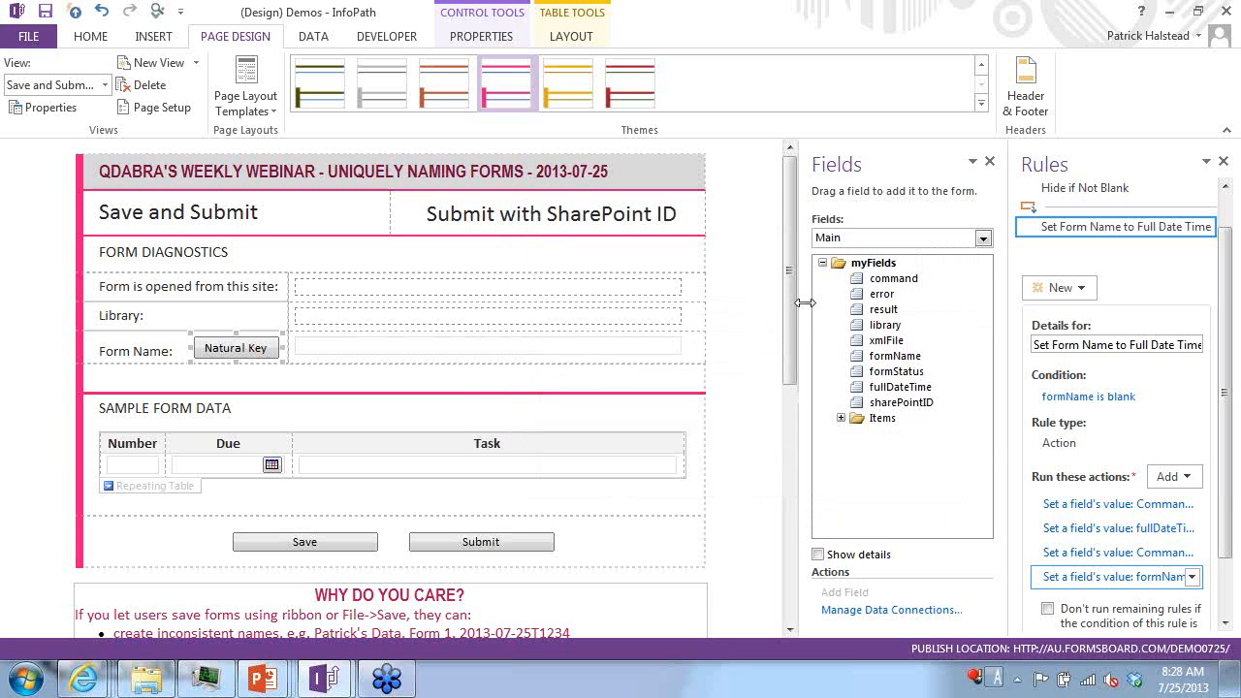
Step: Show the browser form's Submit with SharePoint ID view, and advance the PowerPoint slide show to "Auto-naming: GUIDs"
key(alt+Tab)
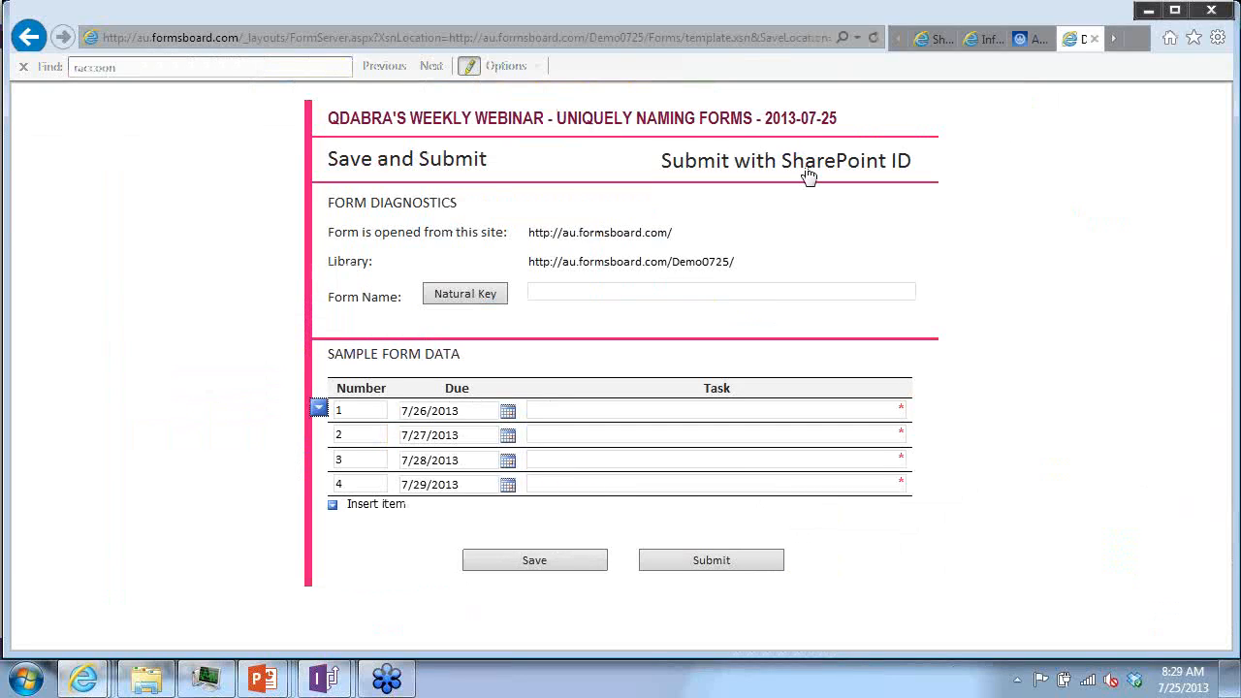
click(808, 175)
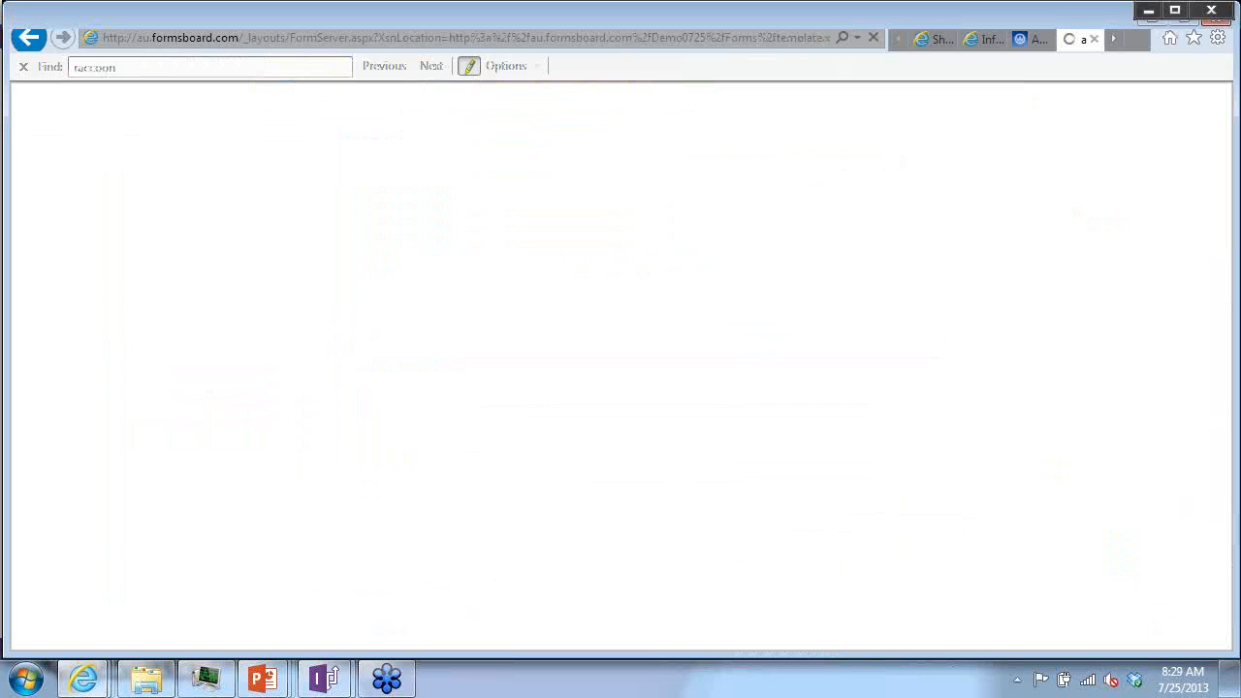
key(alt+Tab)
key(alt+Tab)
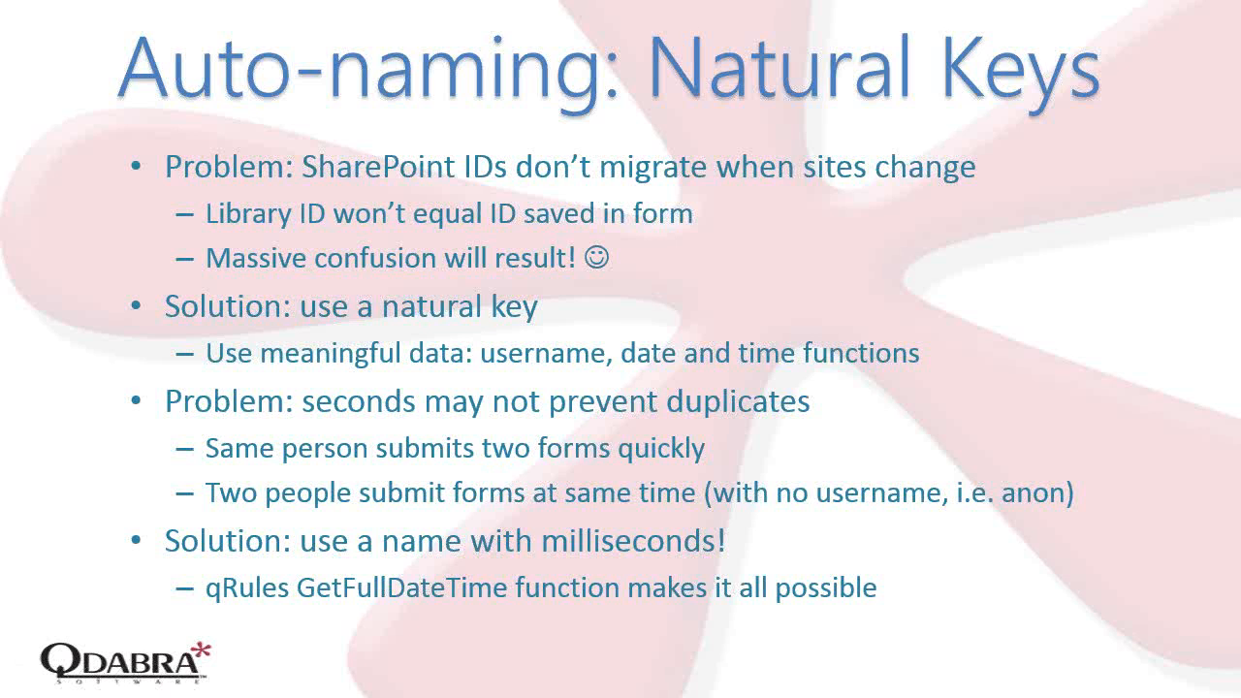
key(Right)
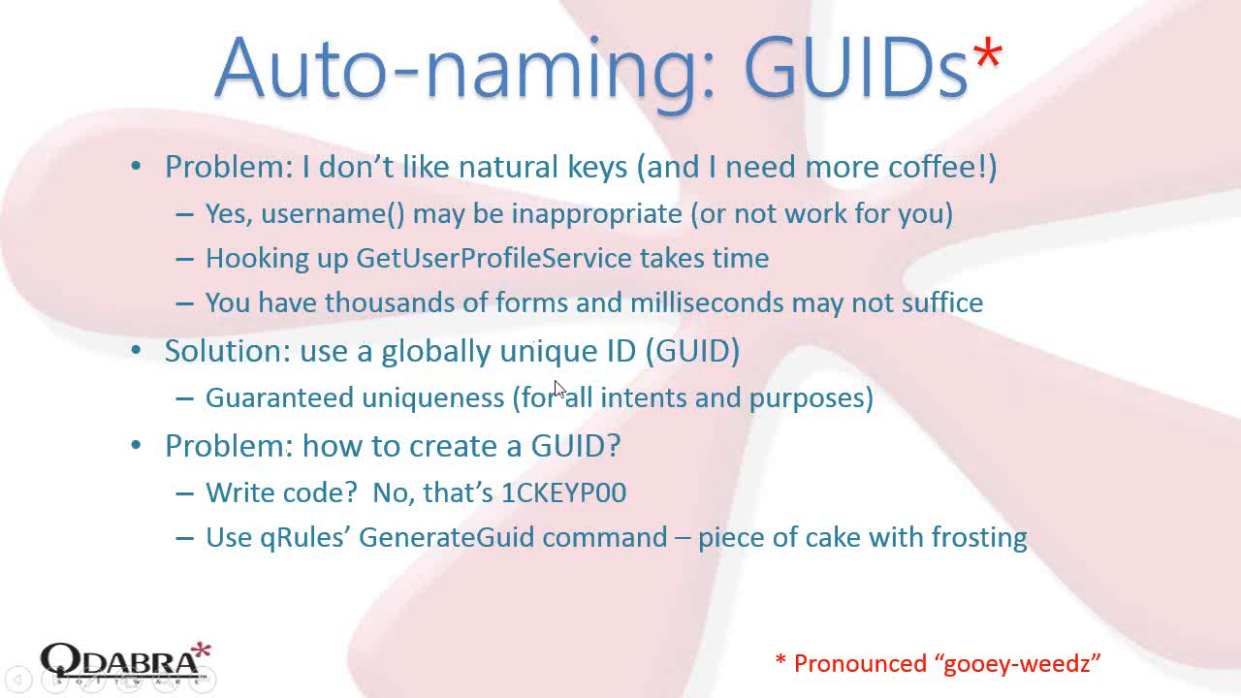
Step: Return to the browser form, generate a GUID as the form name and highlight it
key(alt+Tab)
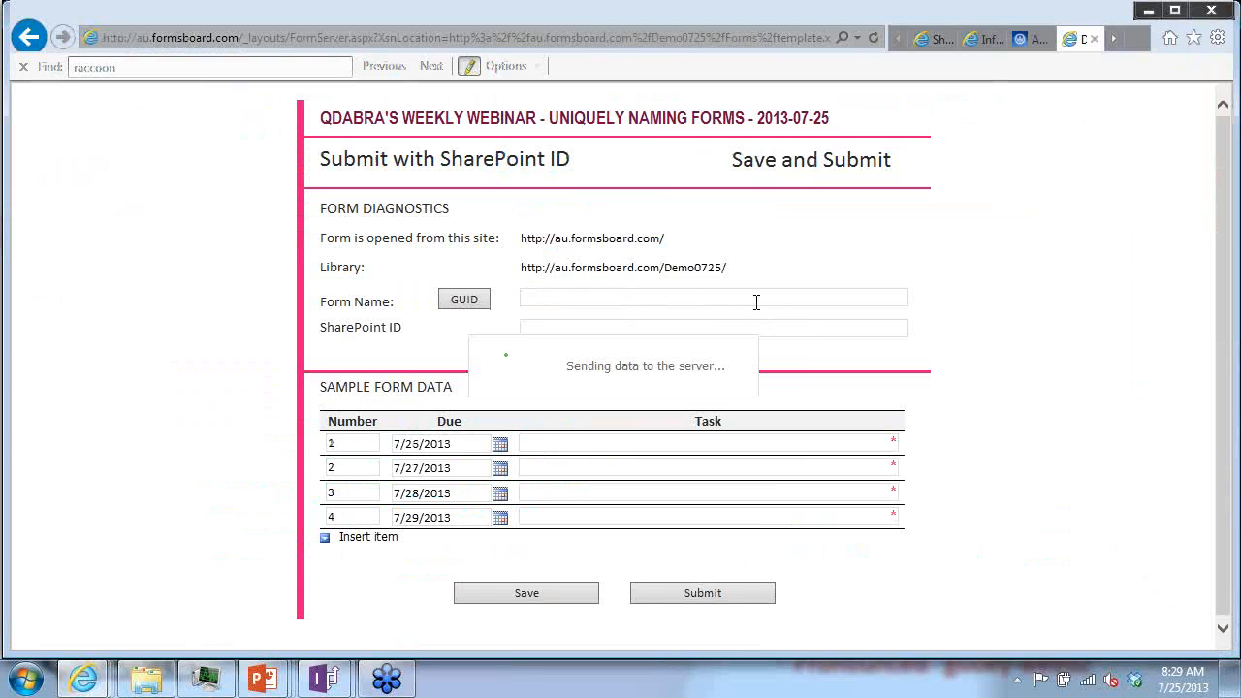
triple_click(725, 296)
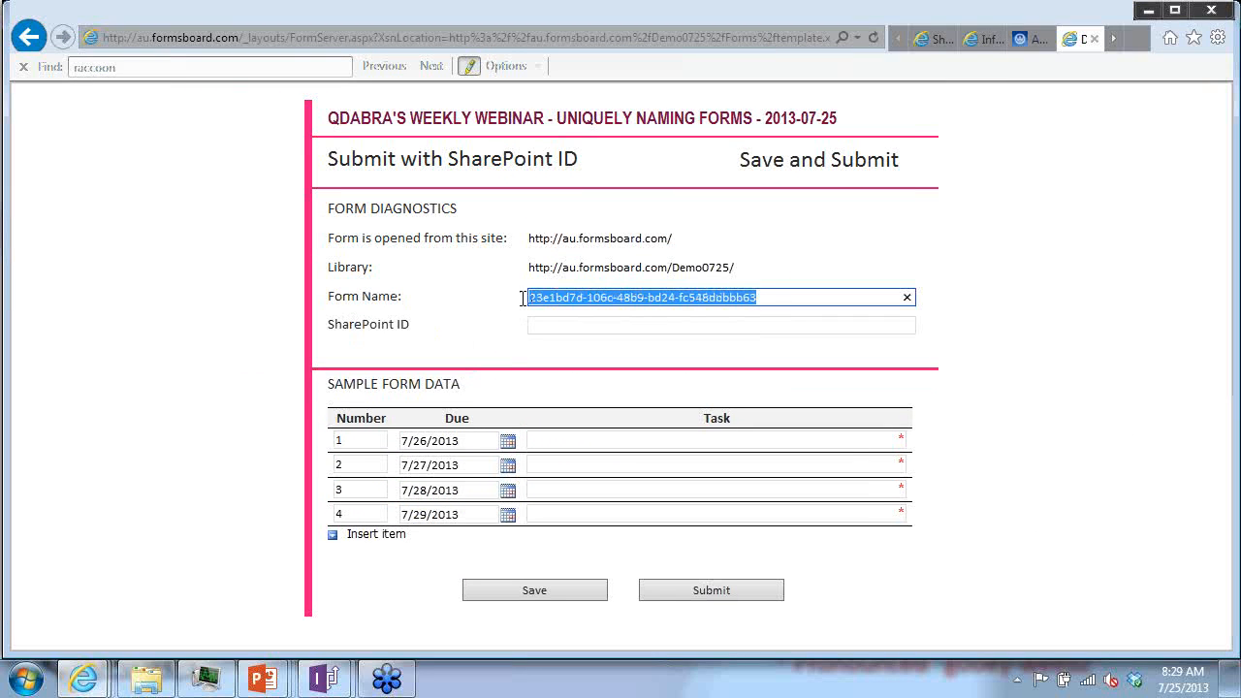
click(766, 301)
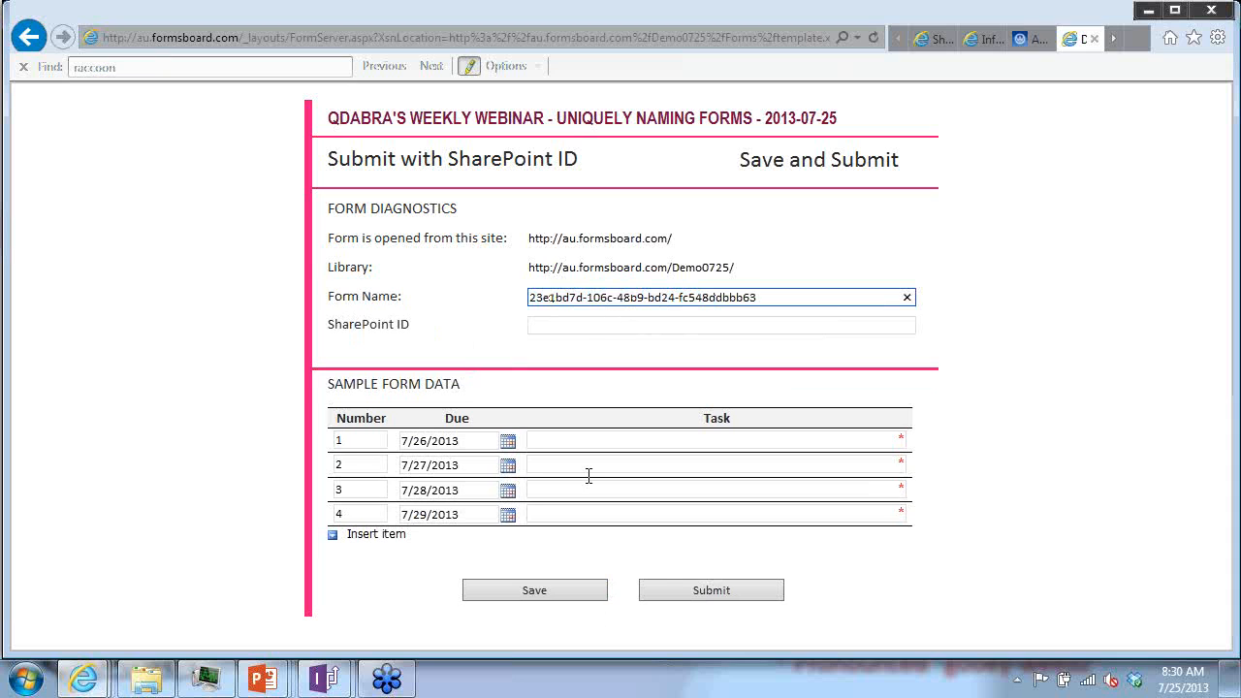
Step: Submit the GUID-named form, dismissing the validation warning, and highlight its SharePoint ID and form name
click(712, 589)
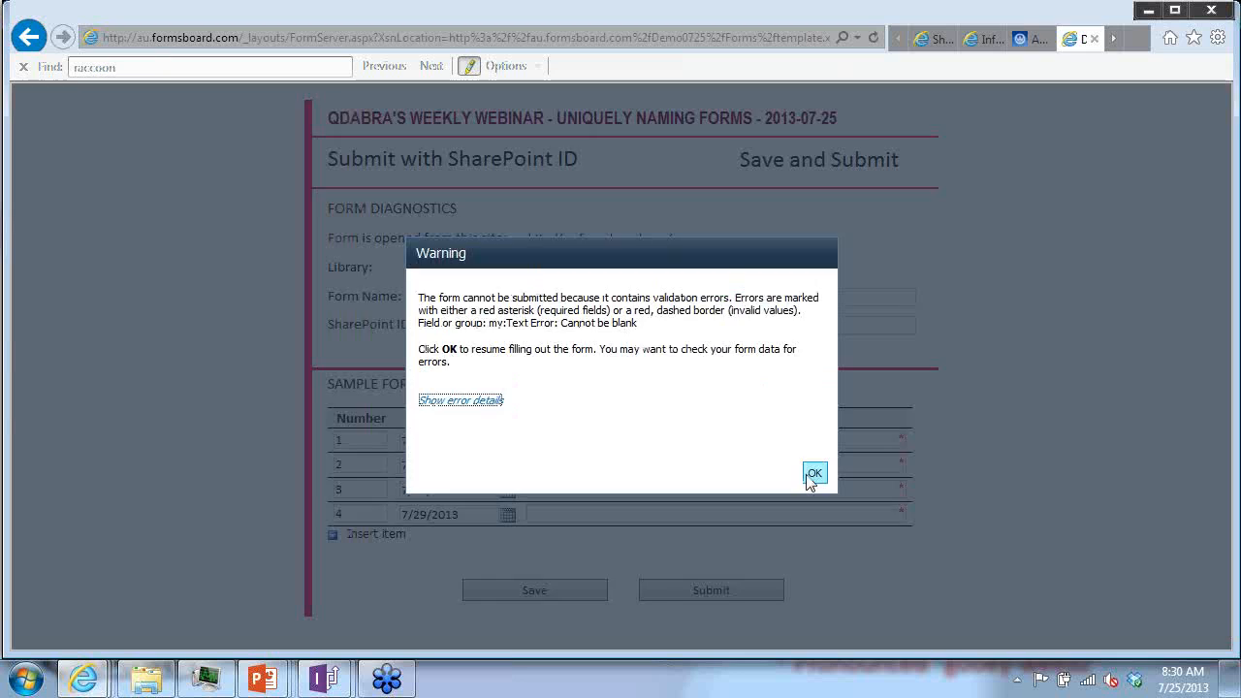
click(734, 476)
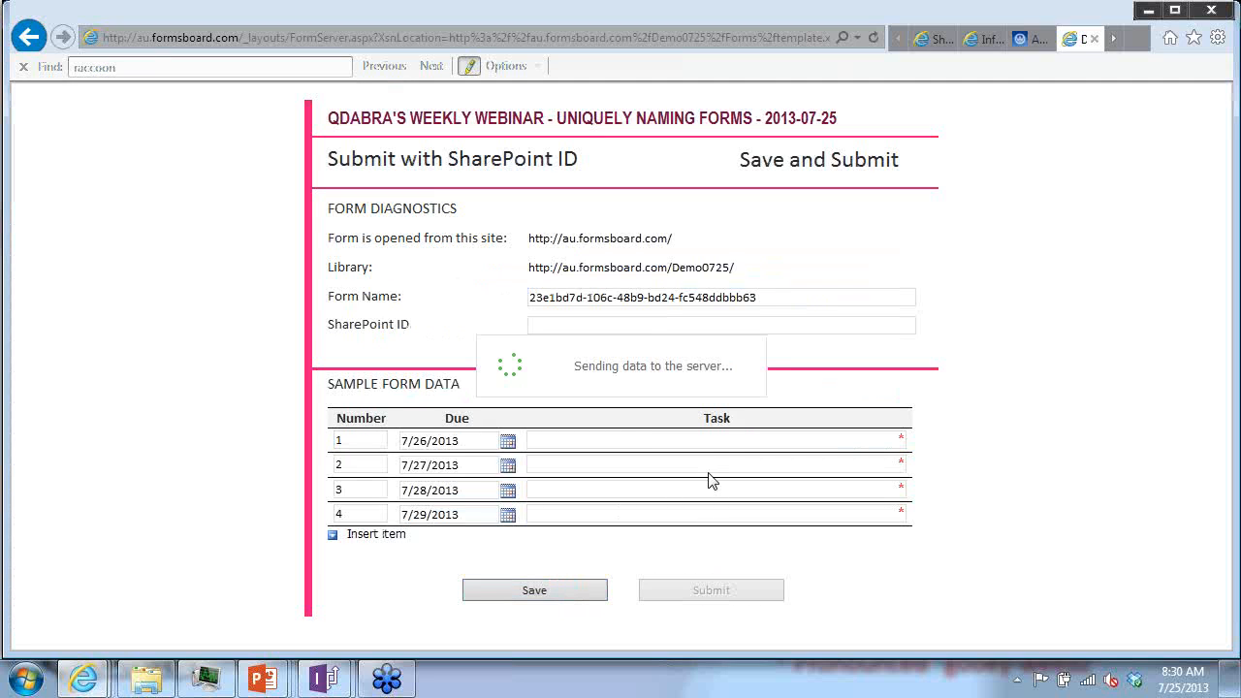
drag(562, 328, 521, 338)
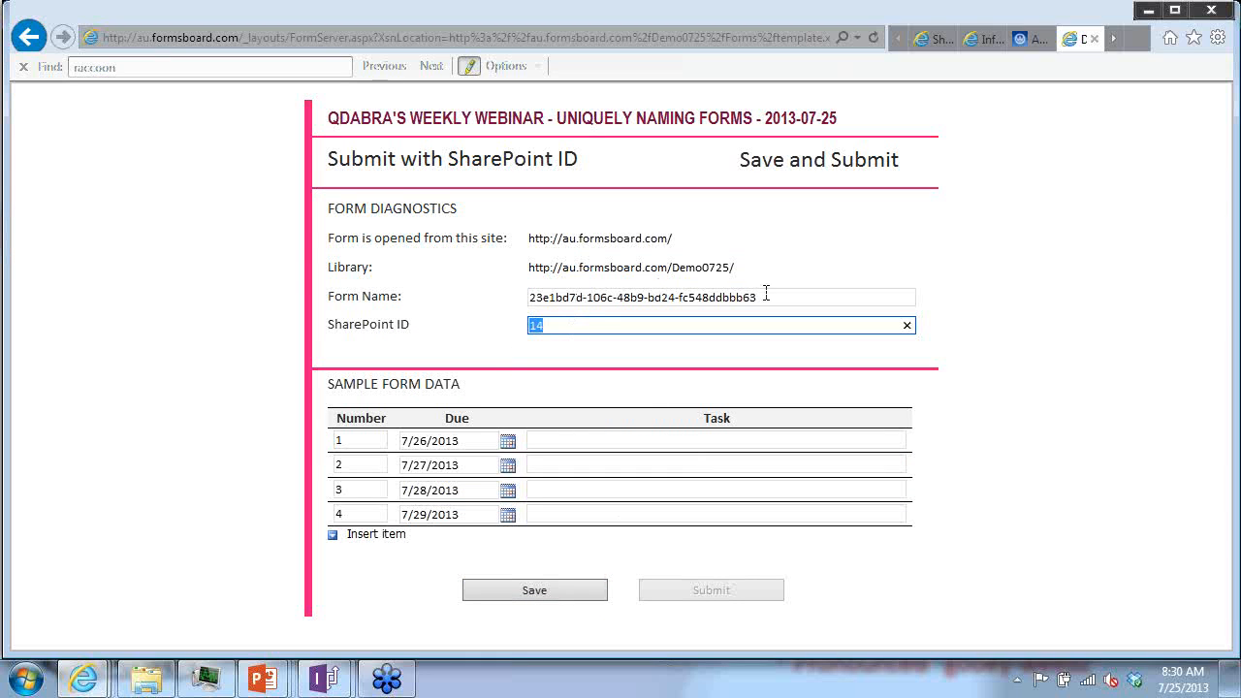
drag(766, 293, 562, 320)
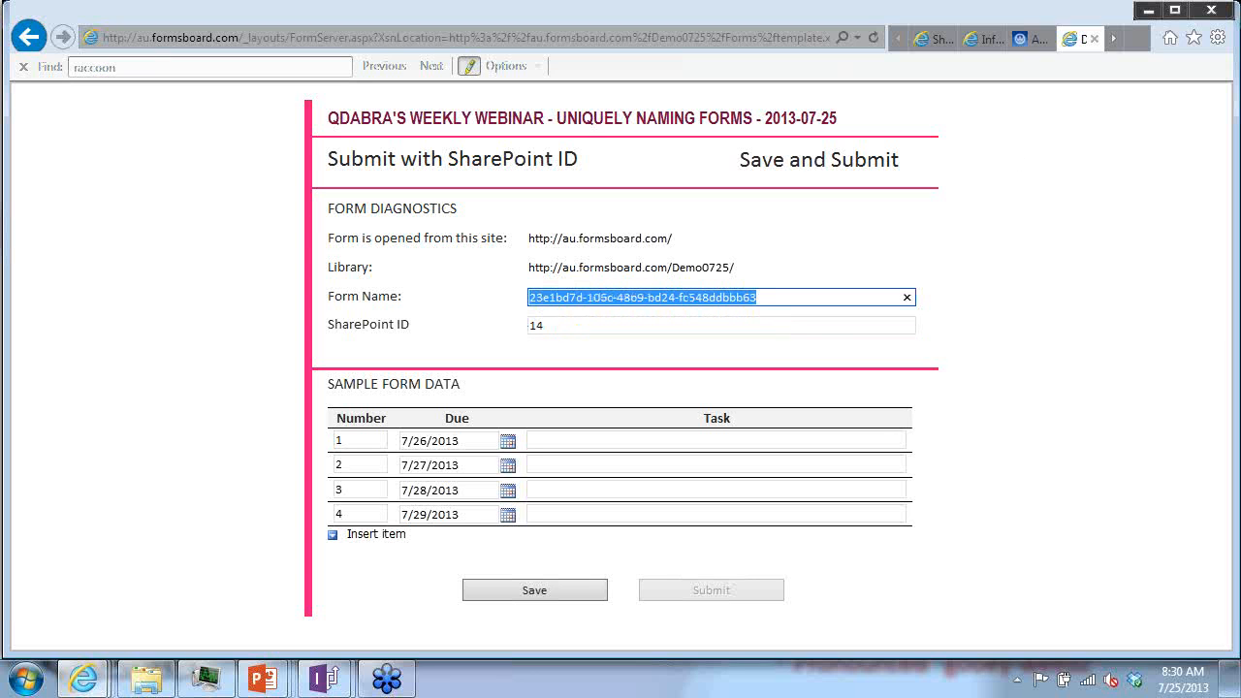
Step: Switch to the PowerPoint slide show and advance past Demos to the "Bonus SWAG: Check-inOut XTP" slide
key(alt+Tab)
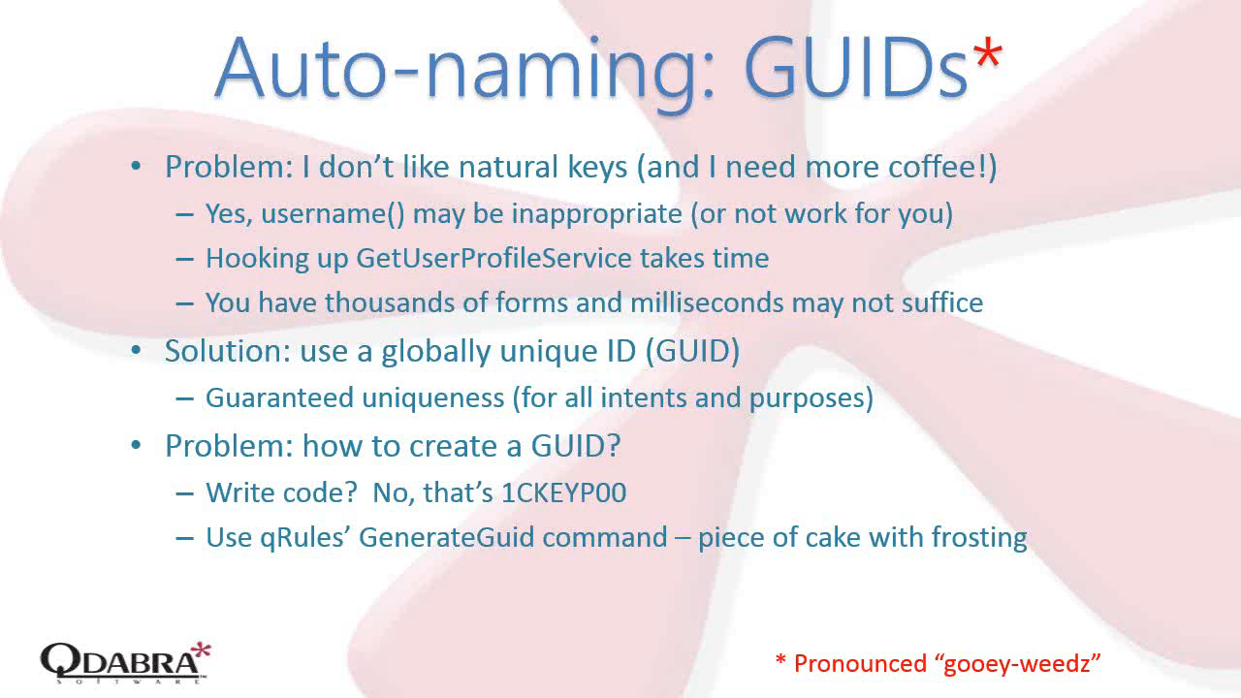
key(Right)
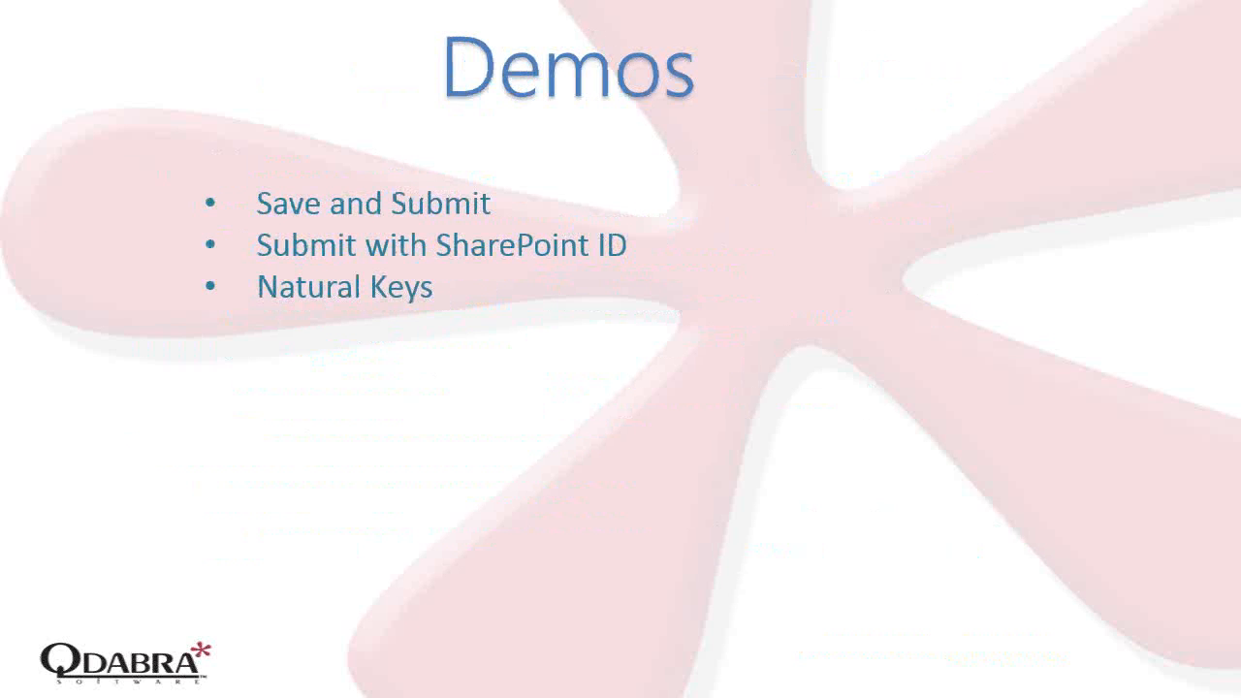
key(Left)
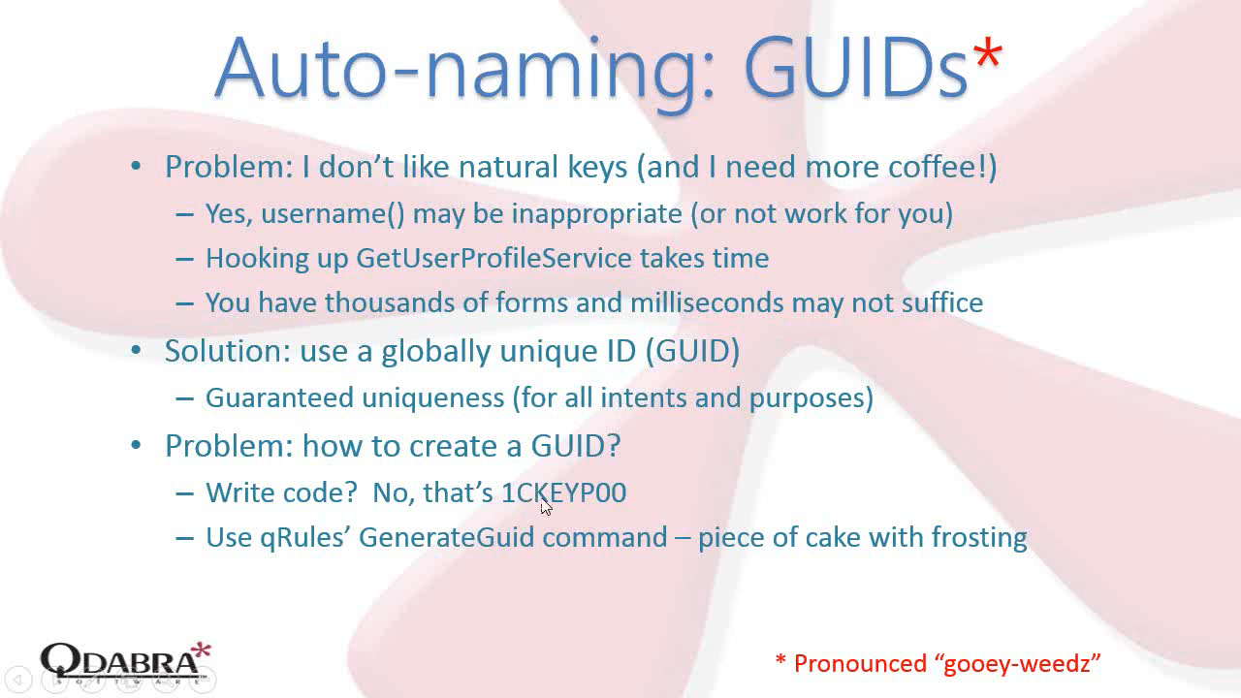
click(668, 468)
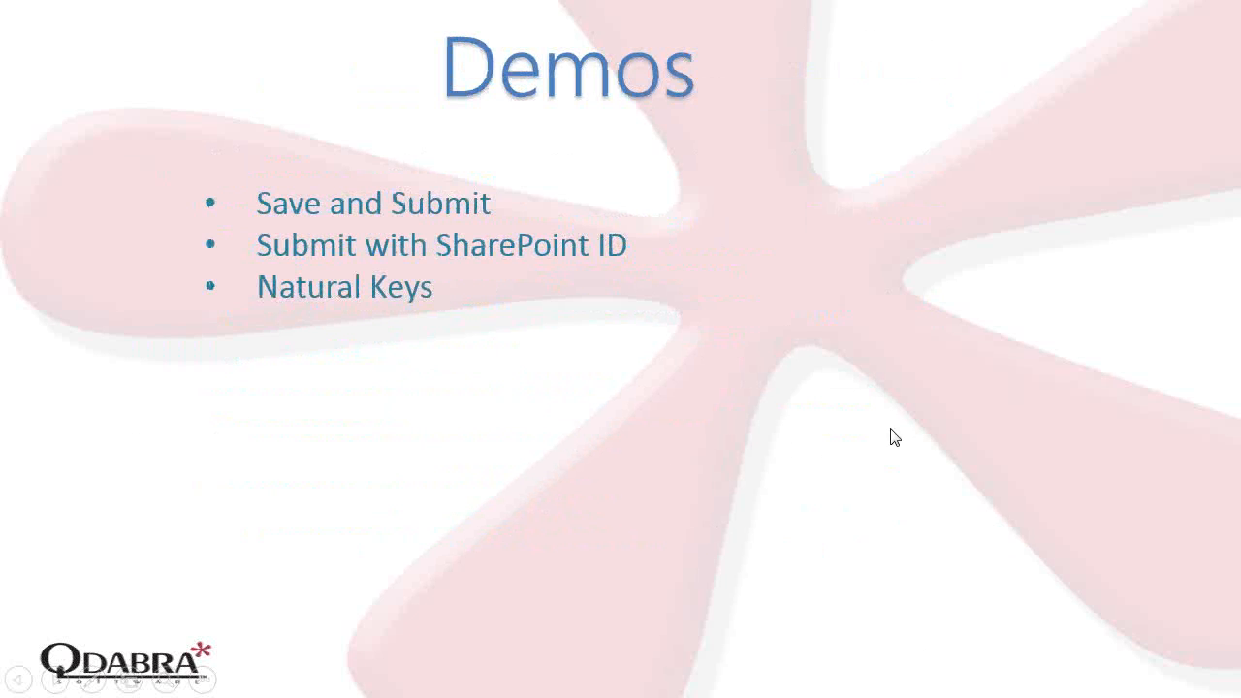
click(794, 403)
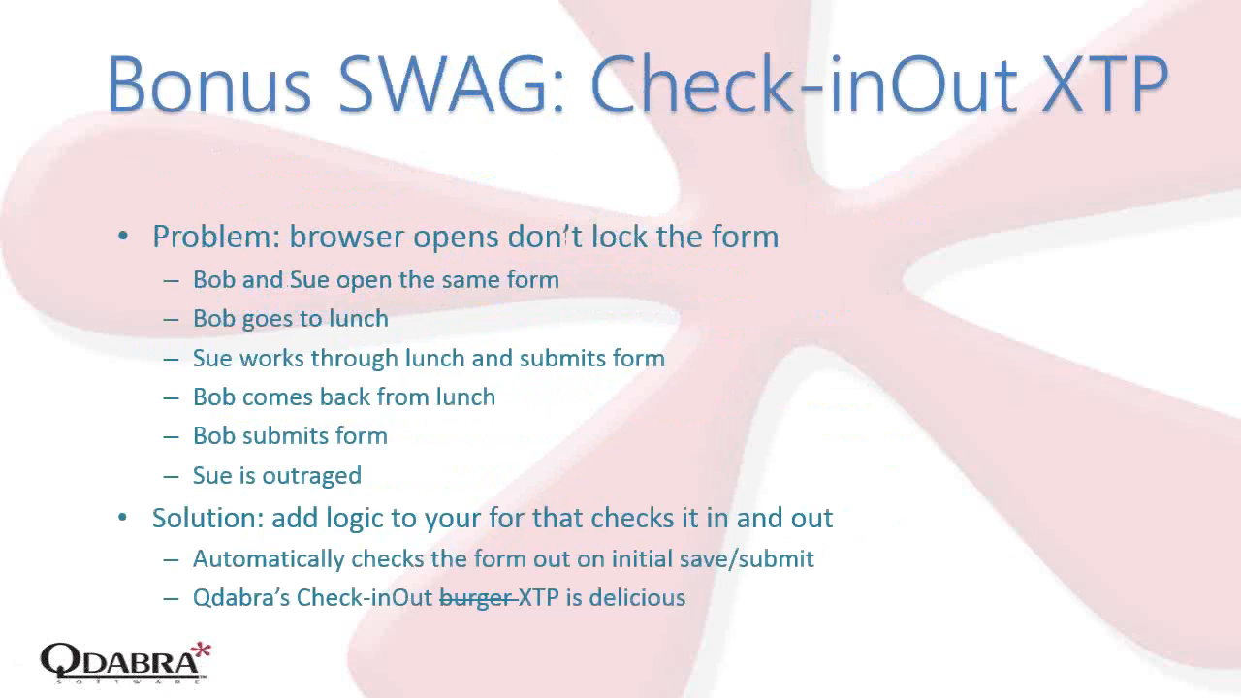
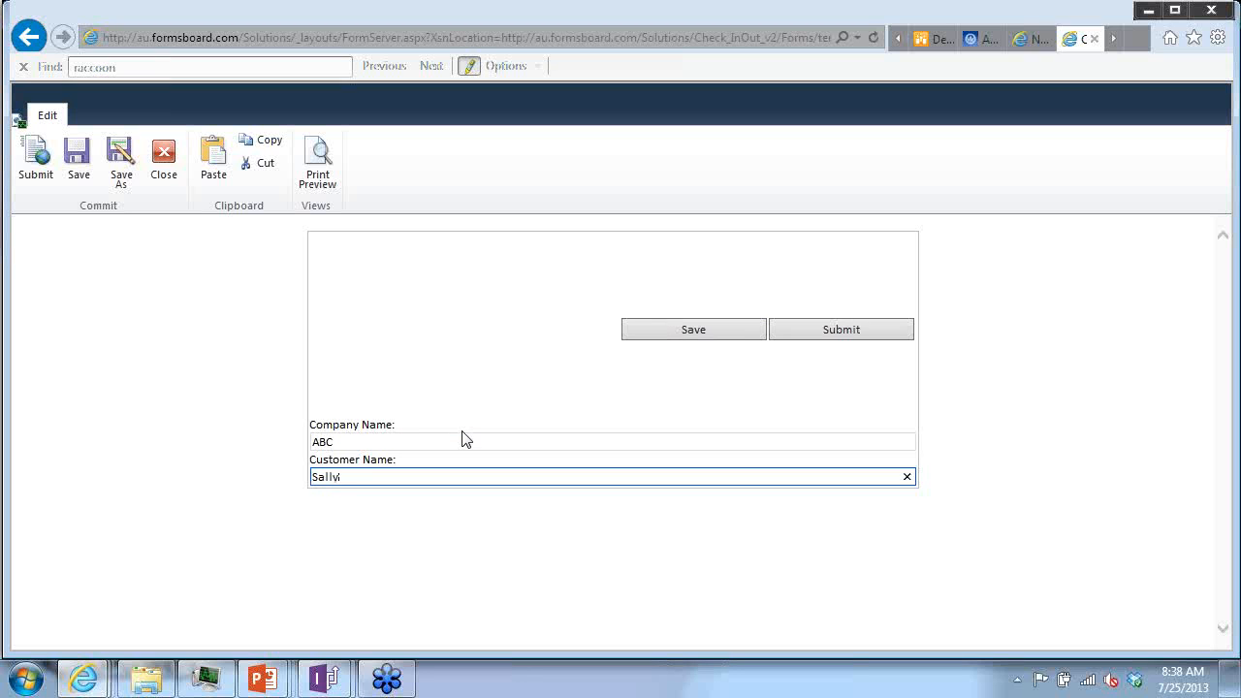
Step: Save the check-in/out form for company ABC and close it, declining the extra save of changes
click(693, 332)
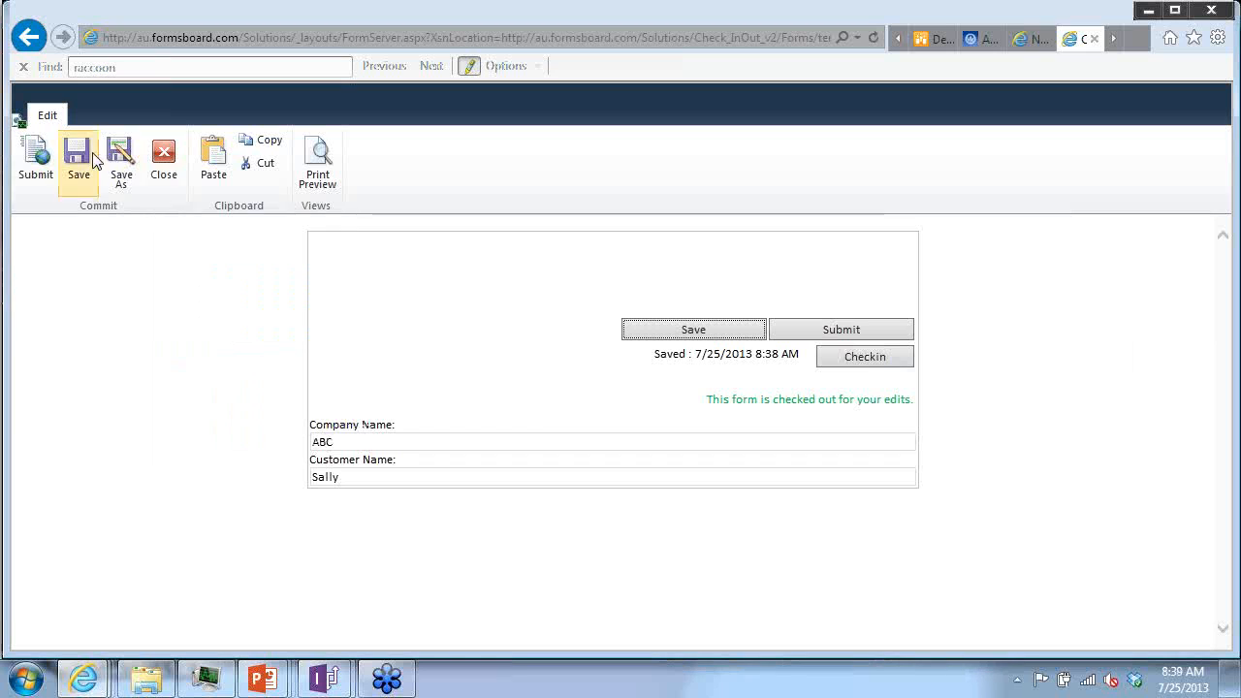
click(164, 171)
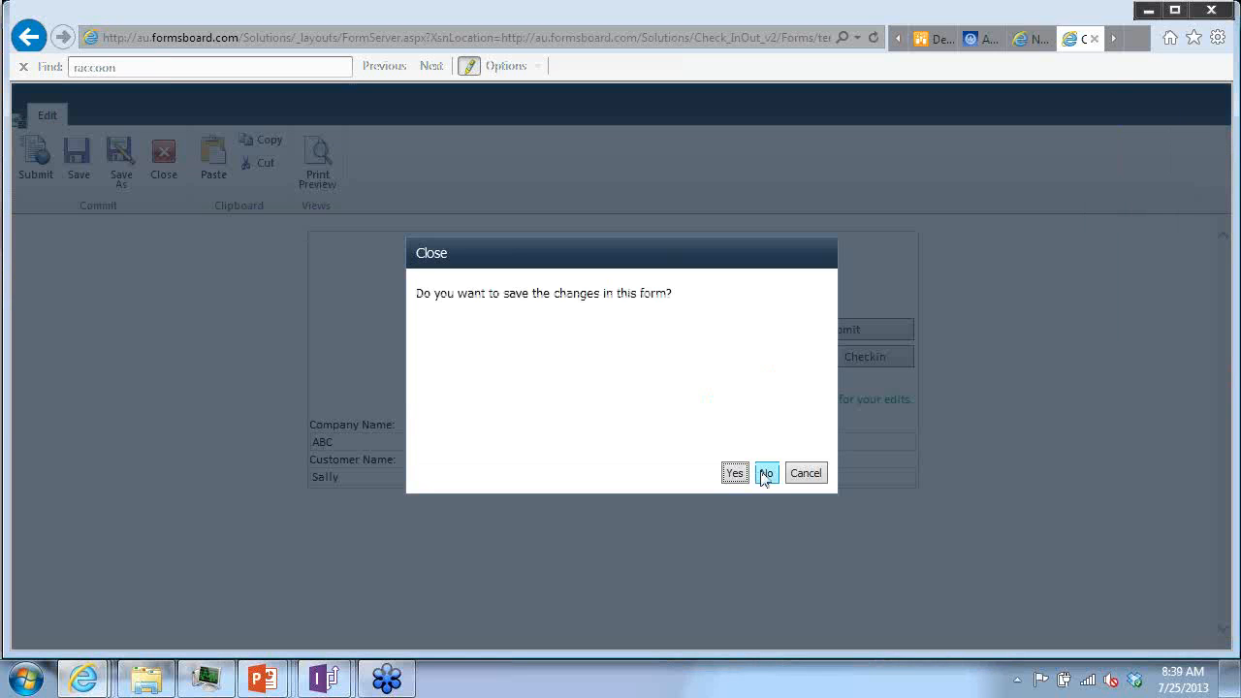
click(766, 475)
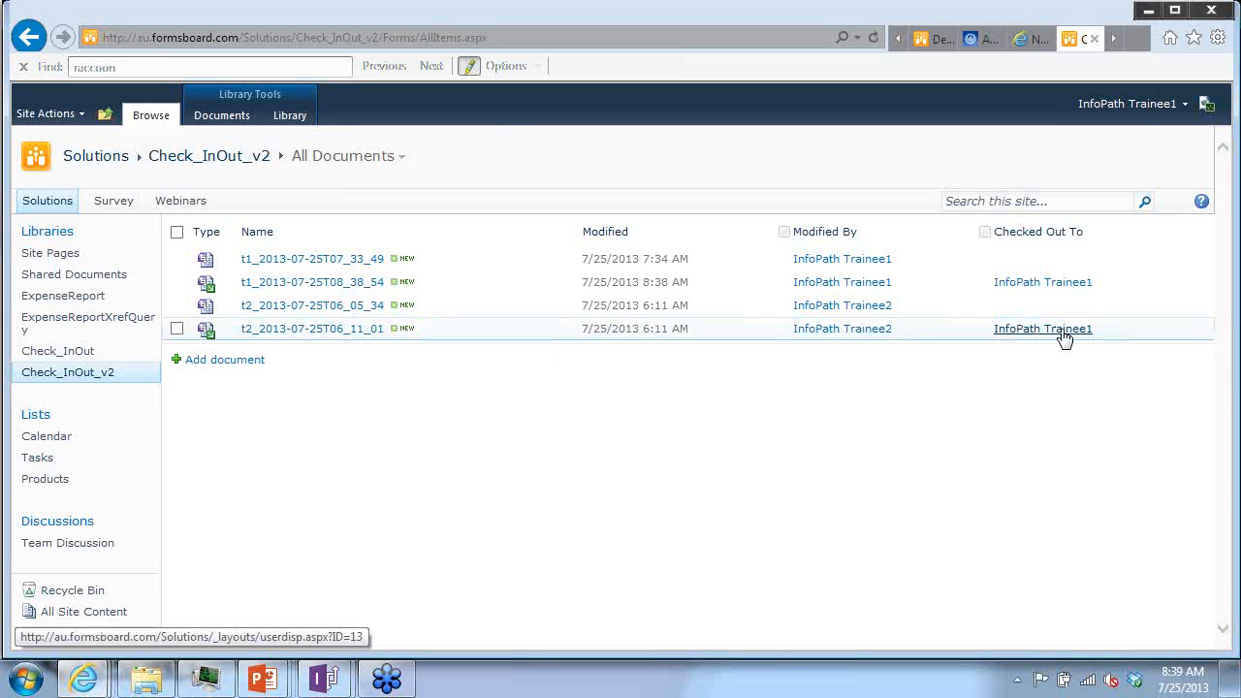
Step: View and close the checked-out form t2_2013-07-25T06_11_01, and open t1_2013-07-25T08_38_54 from the refreshed Check_InOut_v2 library
click(349, 330)
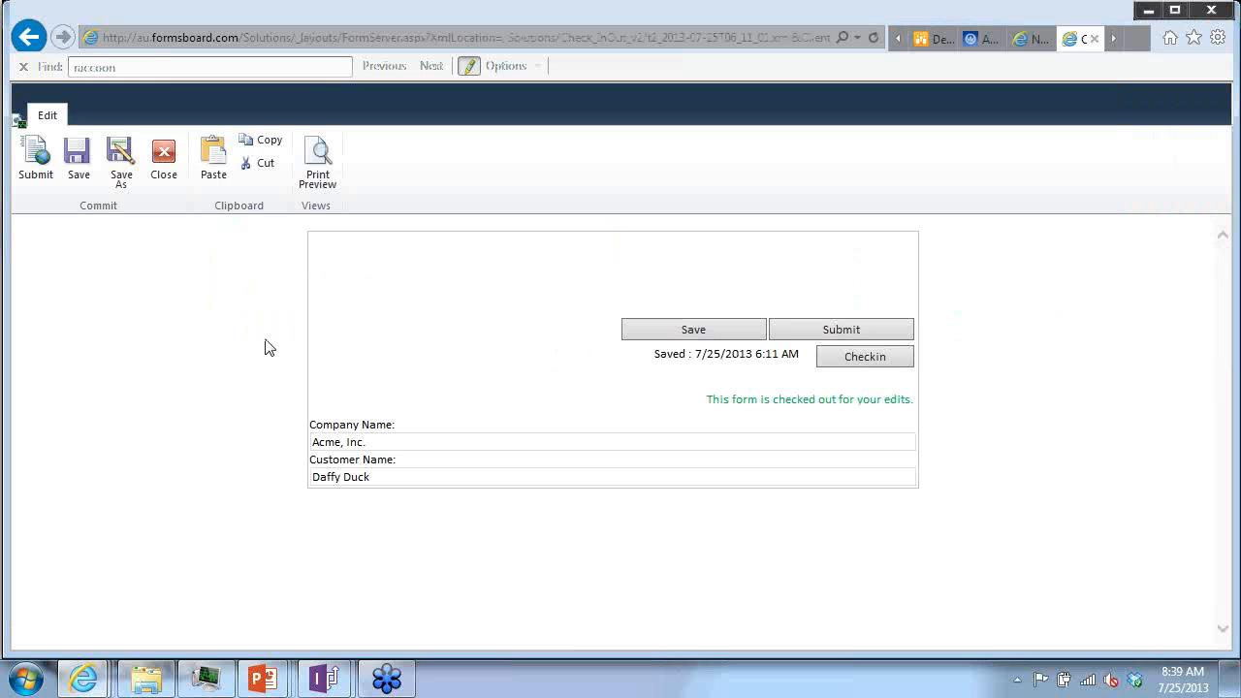
click(164, 157)
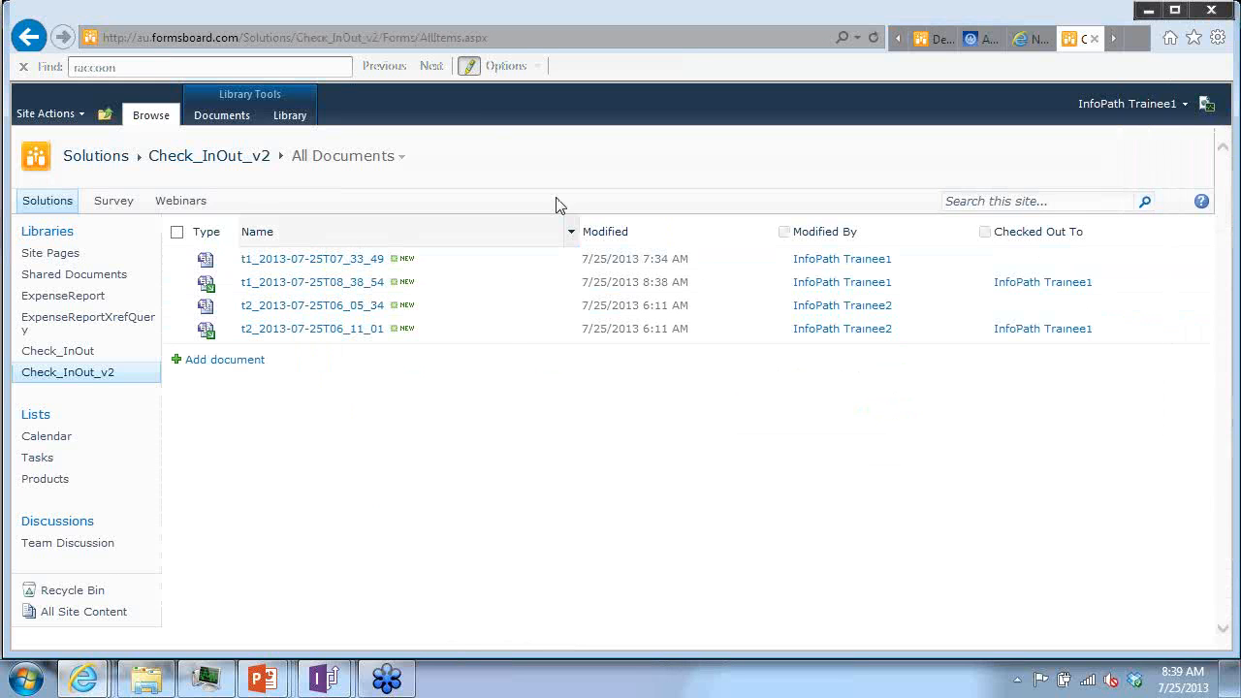
click(873, 37)
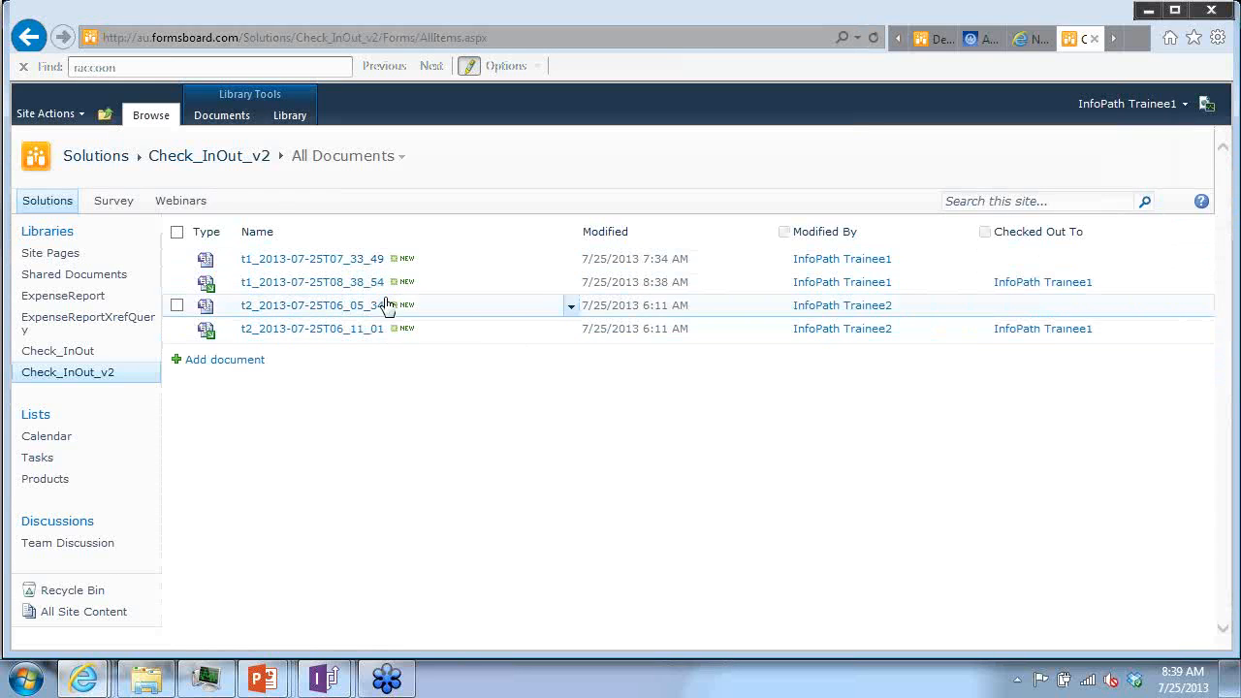
click(355, 285)
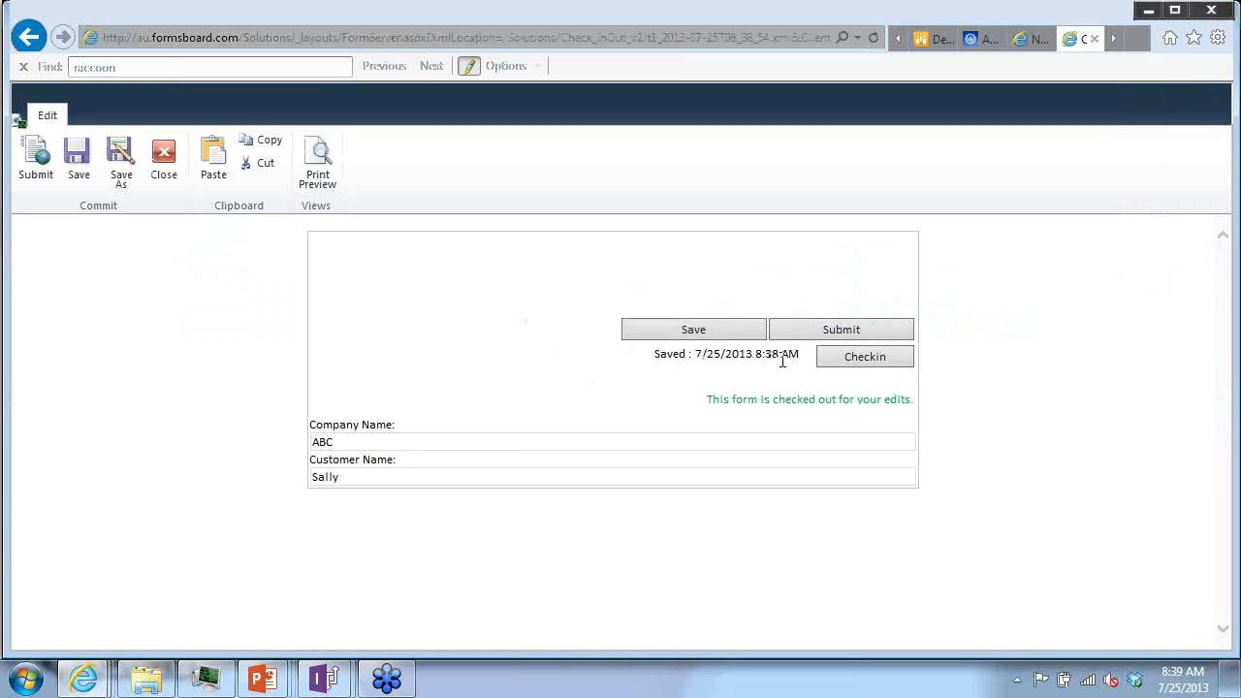
Step: Check in form t1_2013-07-25T08_38_54 for company ABC and close it, confirming the closing prompt
click(840, 357)
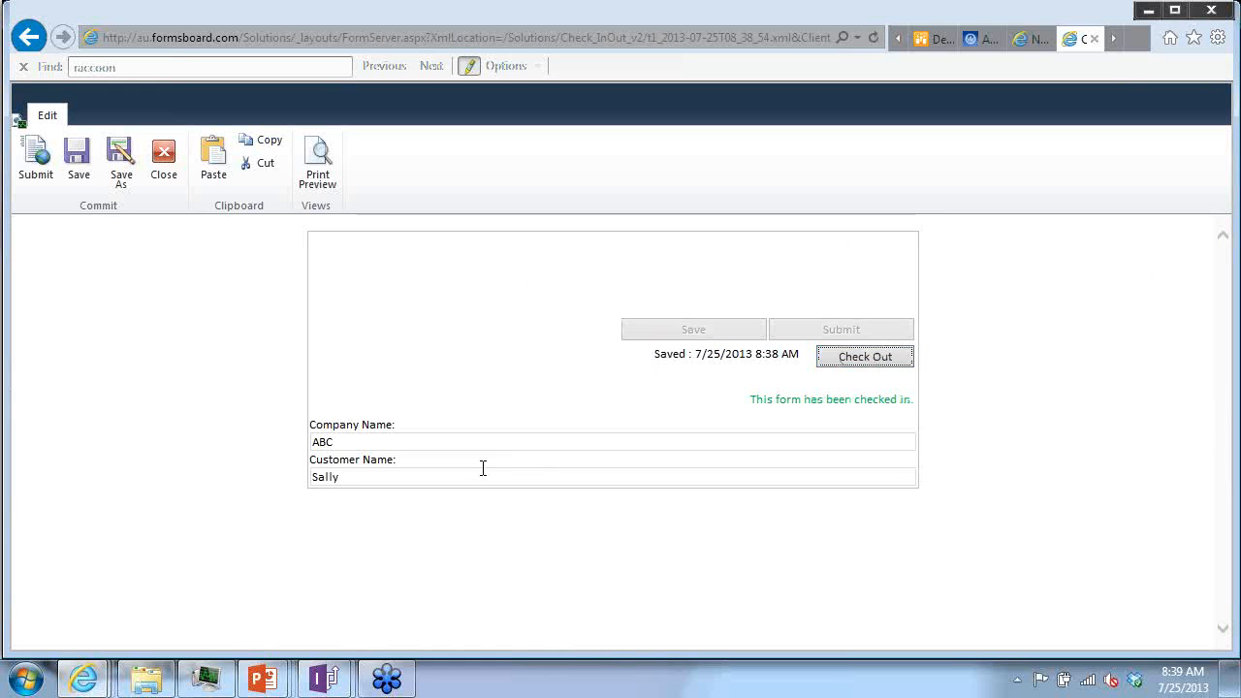
click(163, 155)
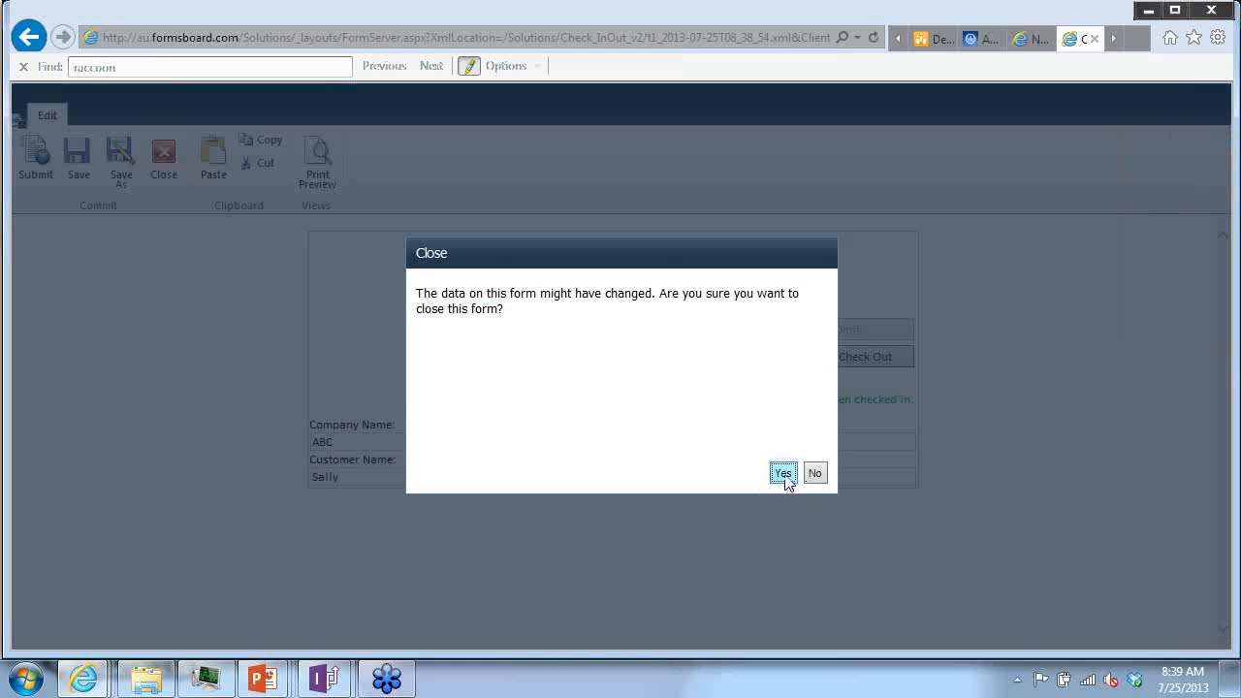
click(783, 474)
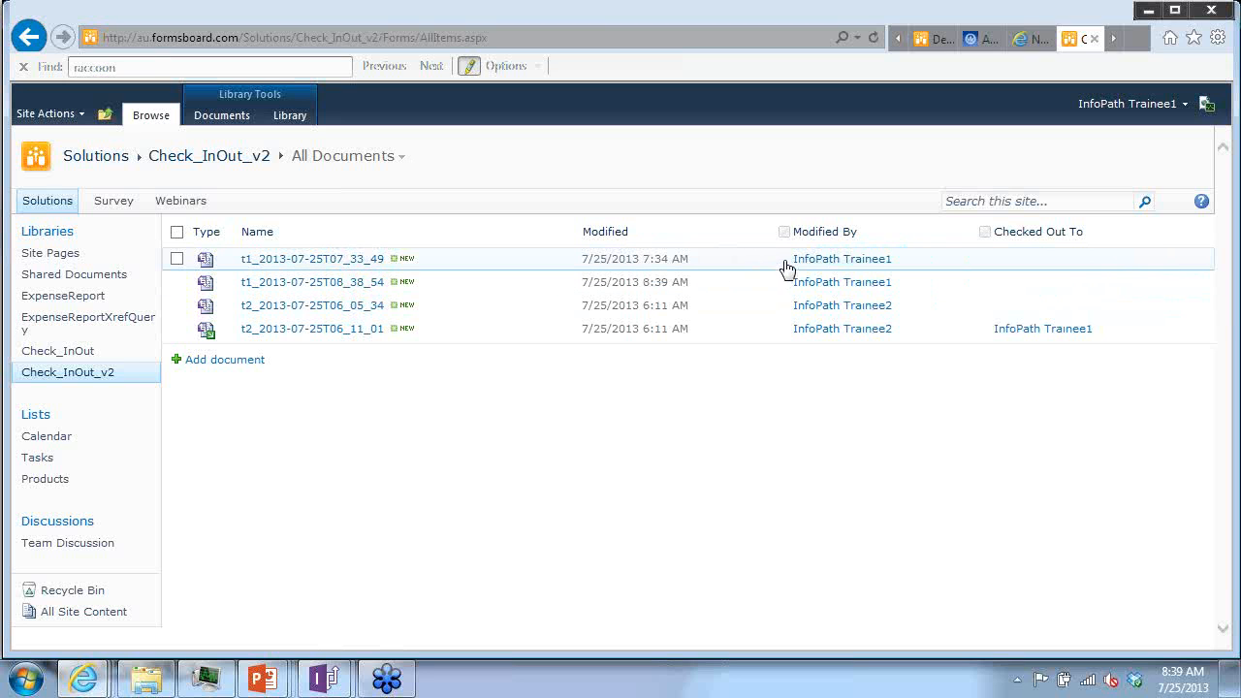
Step: Review the Check-inOut slide and the library's item options for t2_2013-07-25T06_11_01 and t2_2013-07-25T06_05_34, dismissing them without choosing anything
key(alt+Tab)
key(alt+Tab)
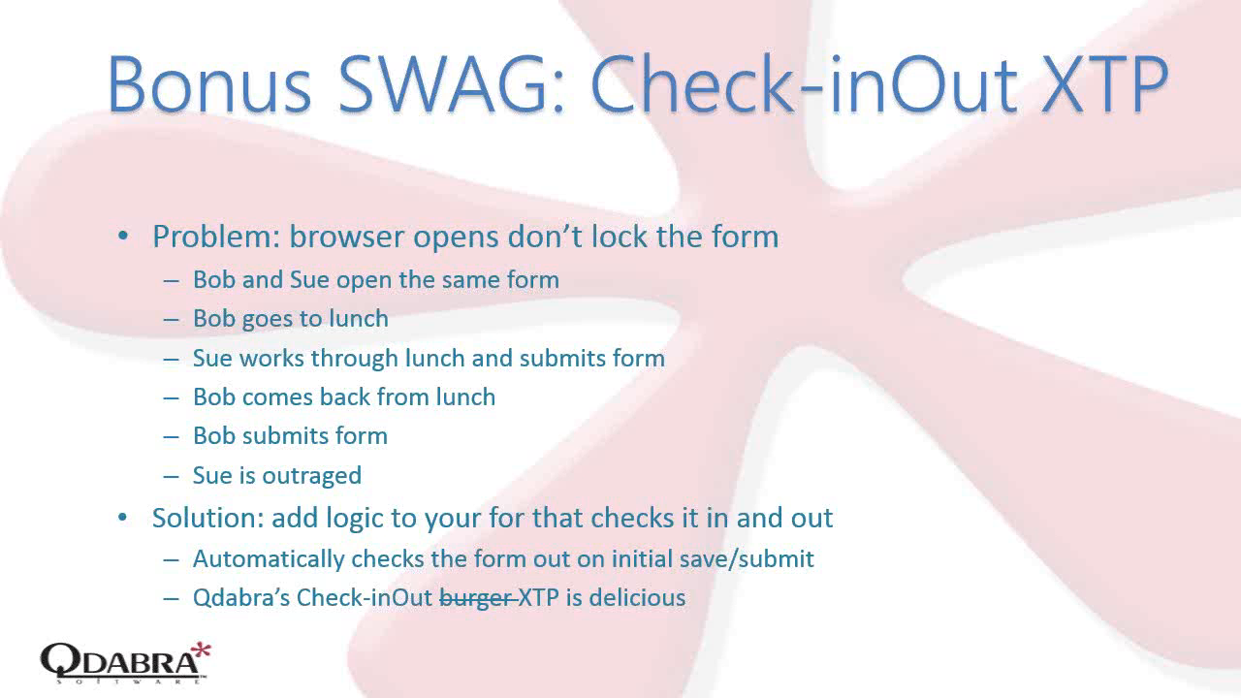
key(alt+Tab)
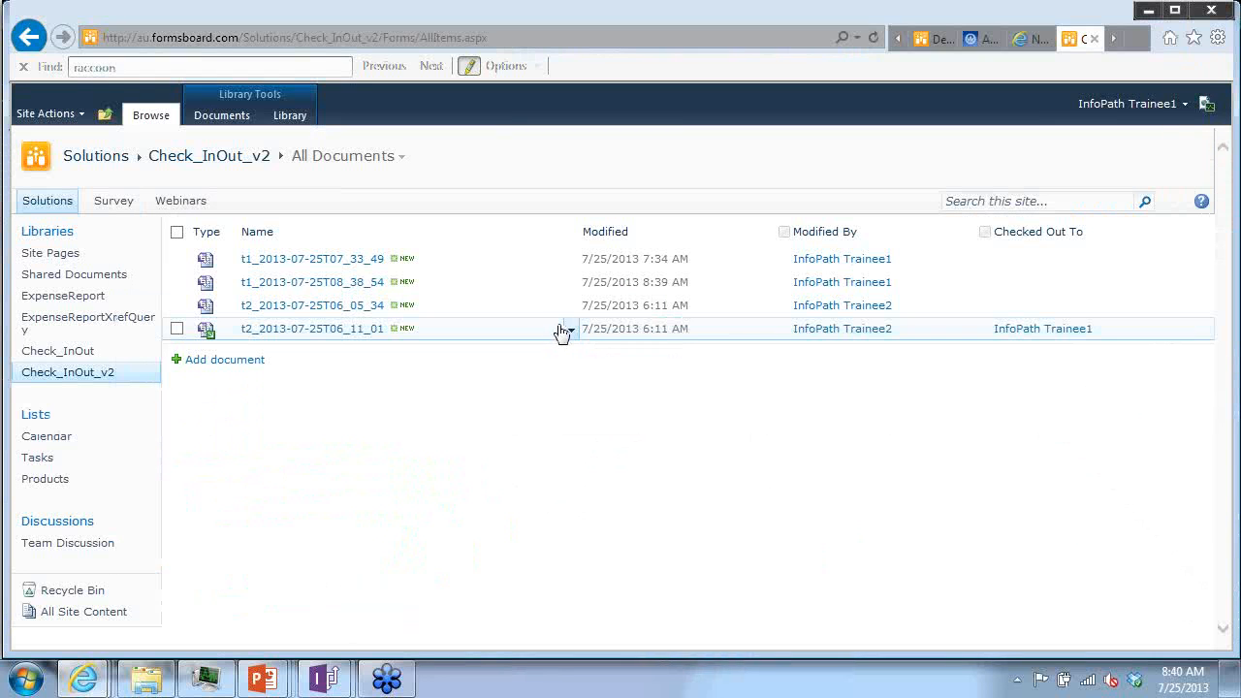
click(570, 332)
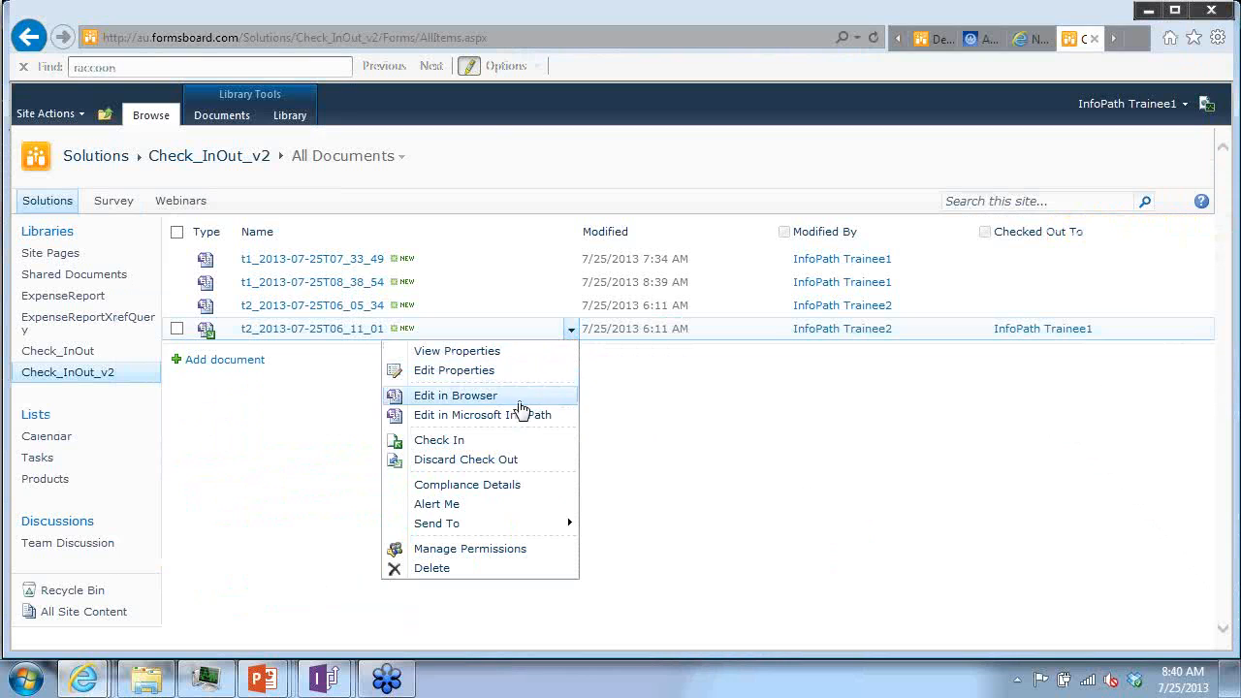
click(570, 305)
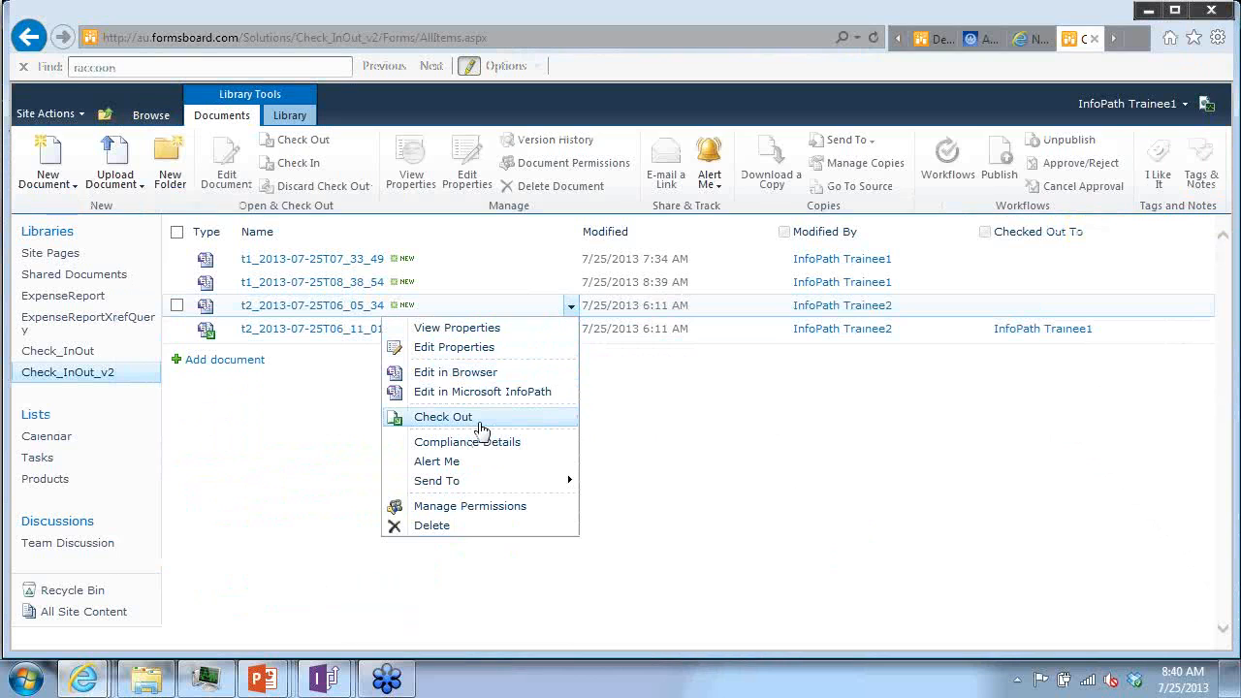
click(616, 424)
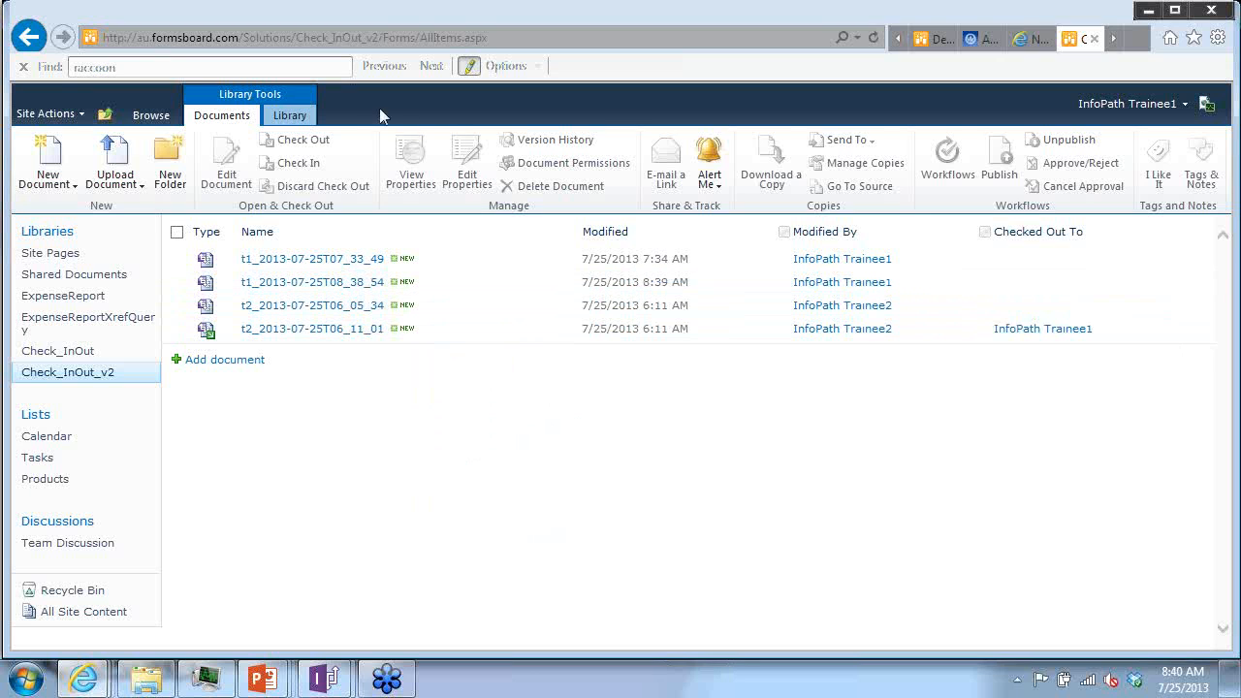
Step: Open form t2_2013-07-25T06_11_01, replace the customer name, and check the form in
click(342, 330)
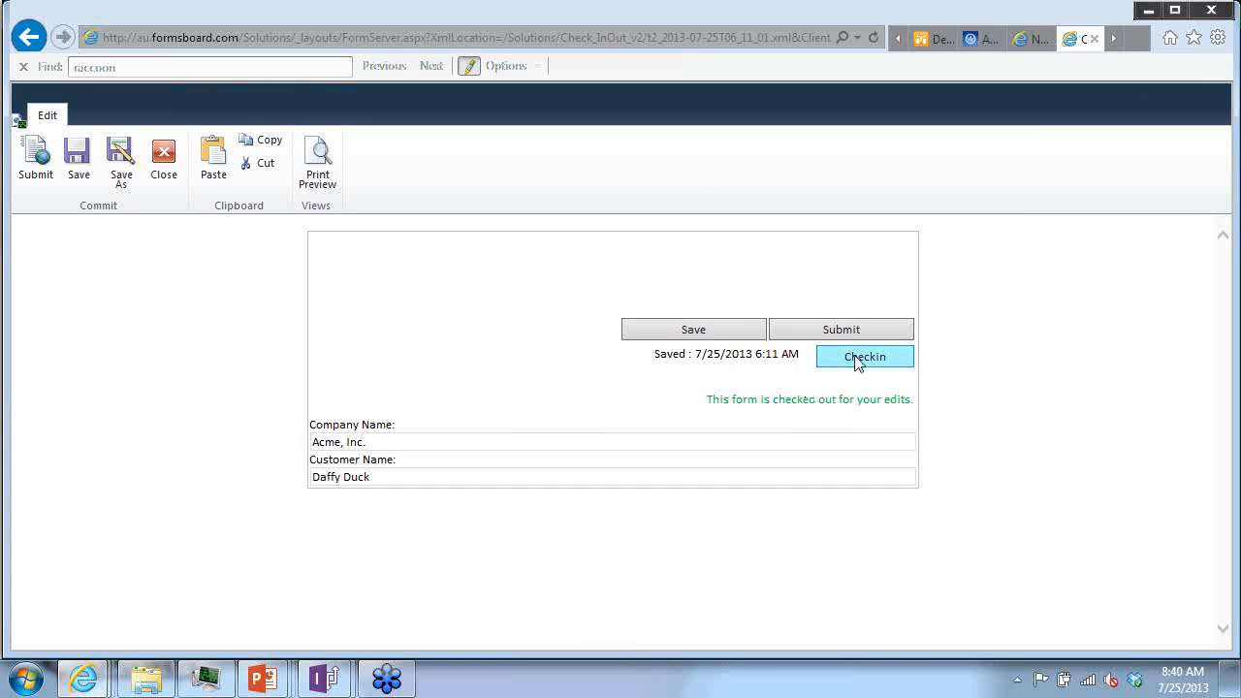
click(464, 478)
triple_click(464, 479)
text(Elmer Fudd)
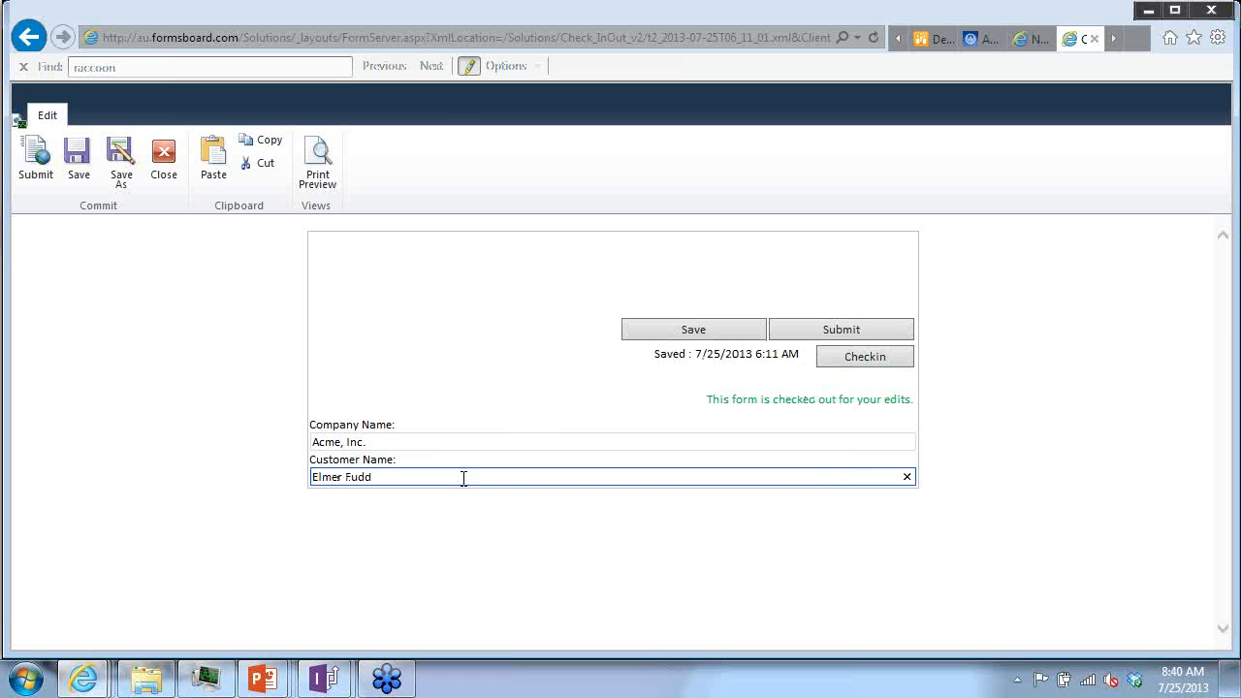
click(863, 357)
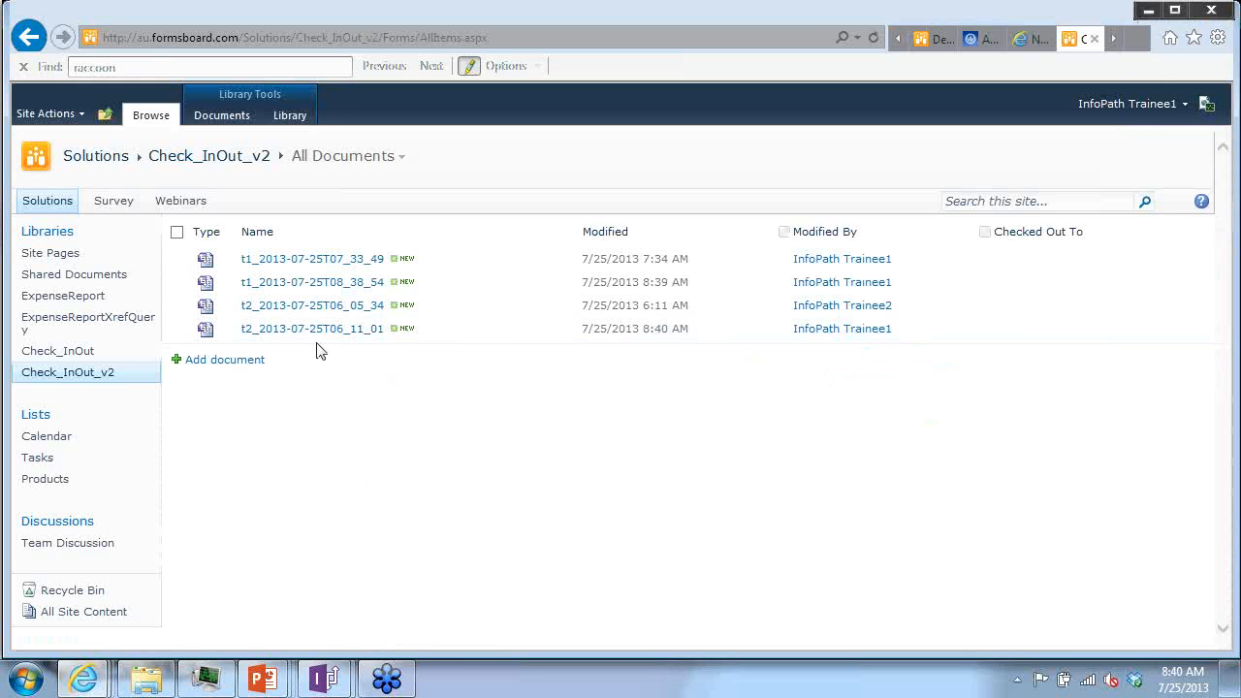
Step: Bring up the 2013-07-25 - Uniquely Naming Forms folder window containing the Check_InOut.xtp2 template part
key(alt+Tab)
key(alt+Tab)
key(alt+Tab)
key(alt+Tab)
key(alt+Tab)
key(alt+Tab)
key(alt+Tab)
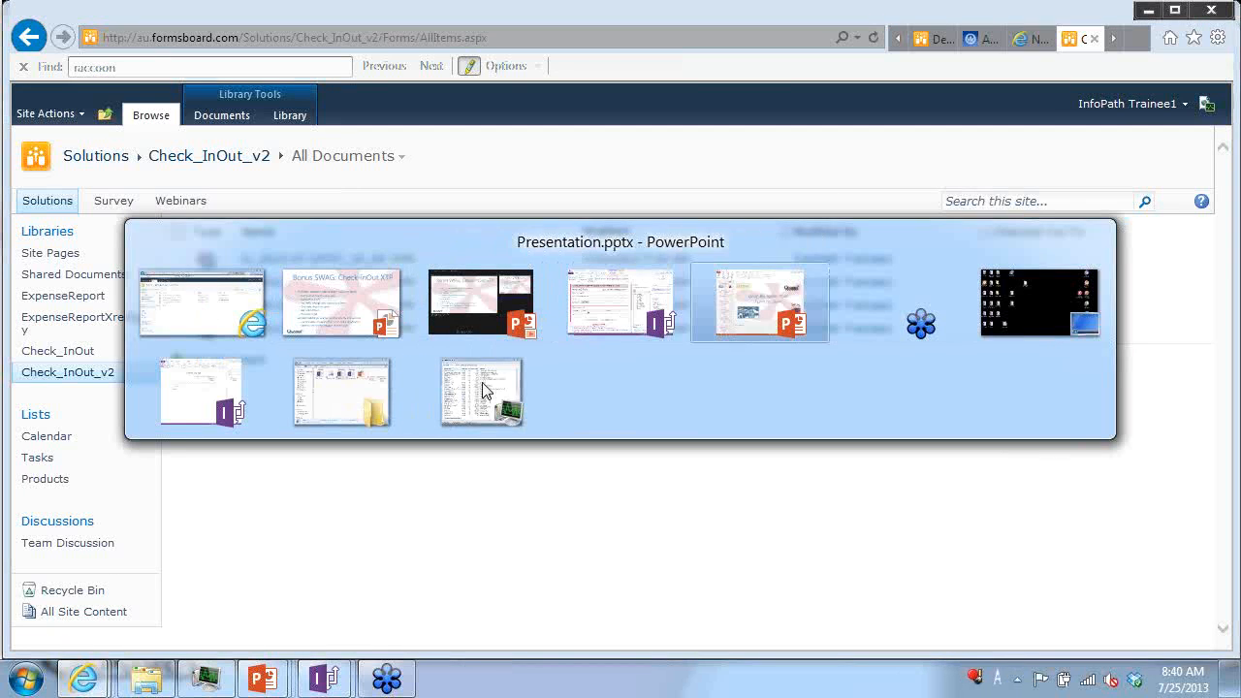
key(Escape)
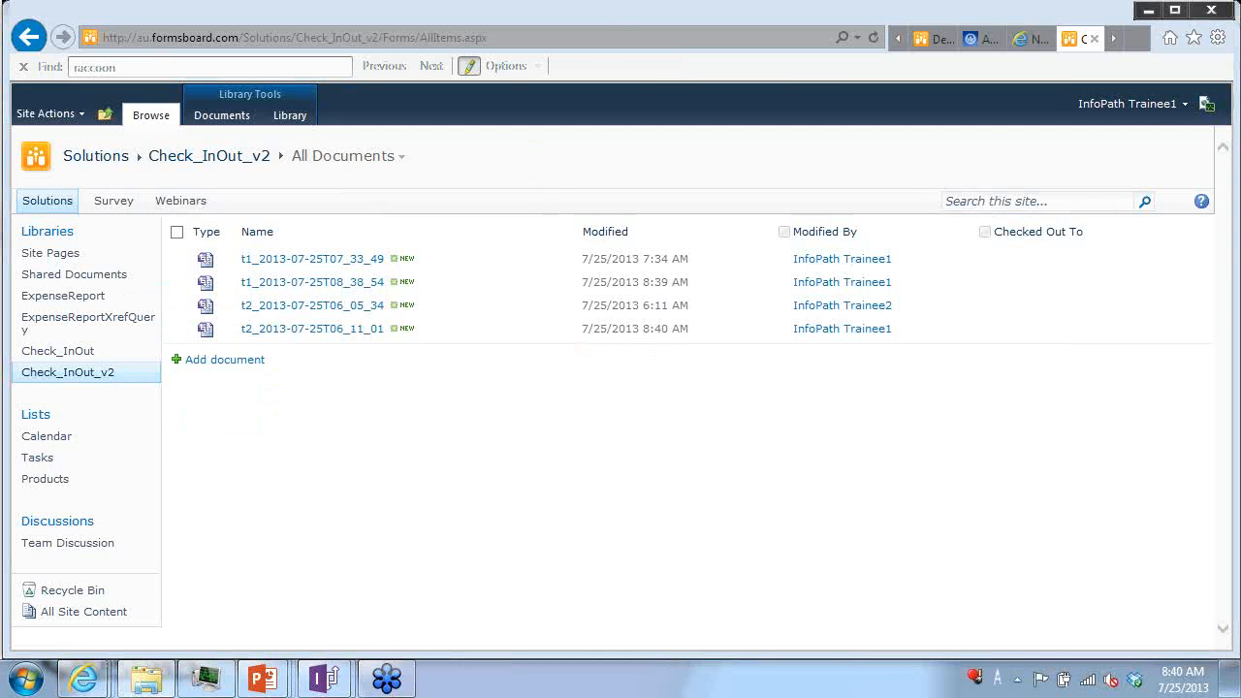
drag(1240, 54, 758, 66)
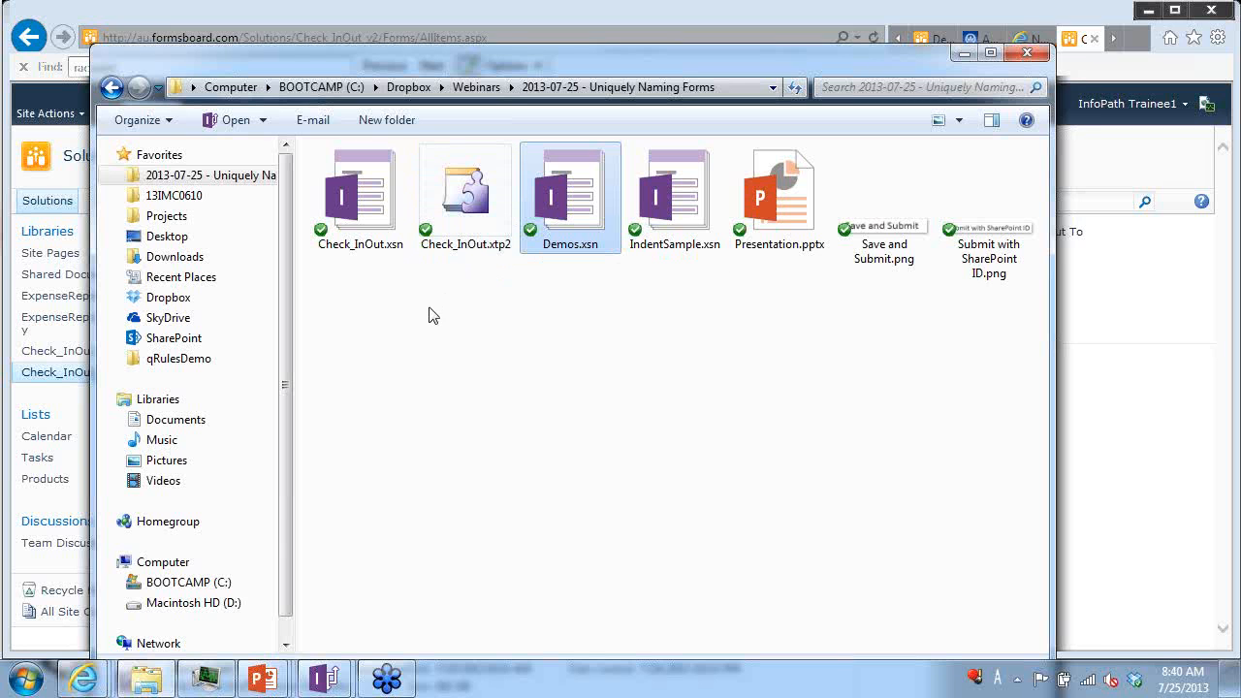
Step: Launch InfoPath Designer and create a new form from the Blank Form template
key(super)
click(215, 127)
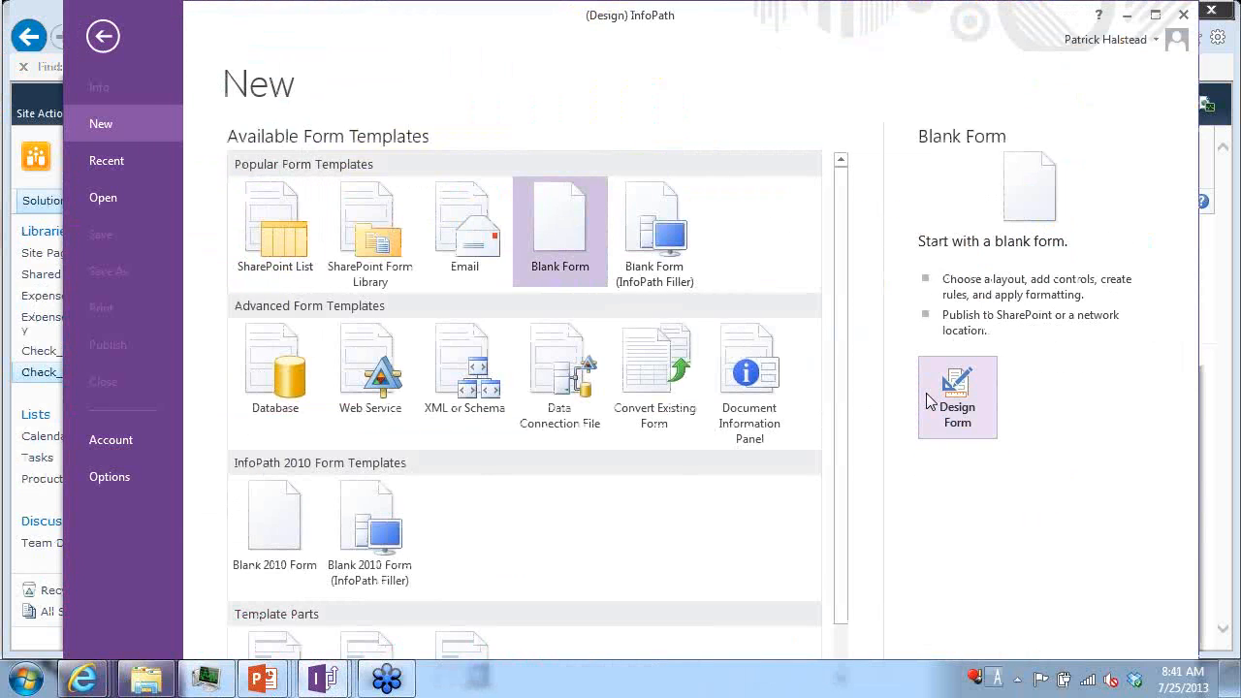
click(931, 401)
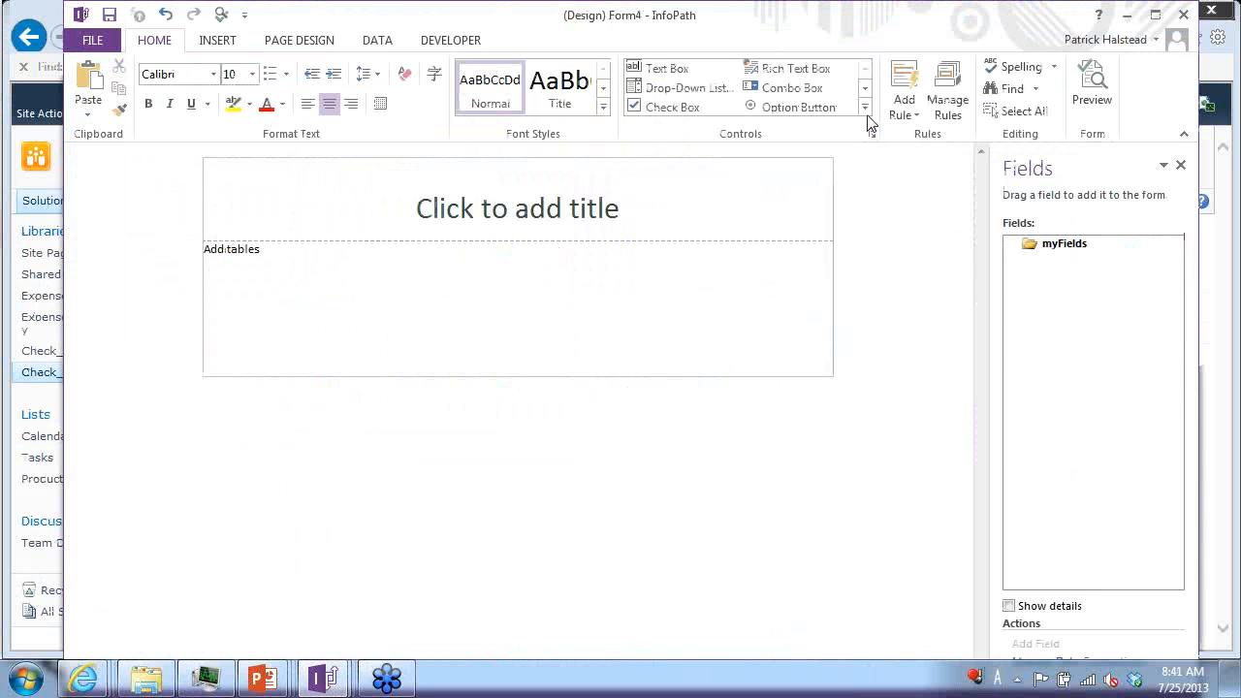
Step: Try to add the Check_InOut.xtp2 template part as a custom control, view the error details, and cancel the wizard
click(868, 124)
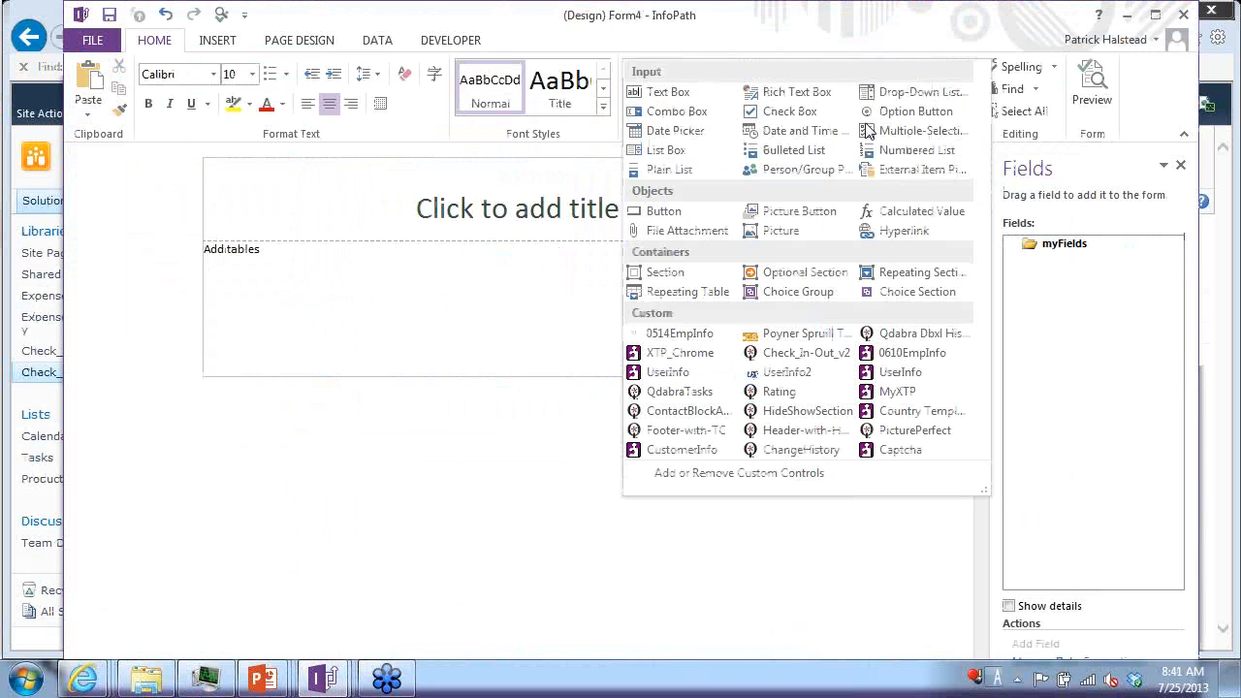
click(743, 473)
click(788, 318)
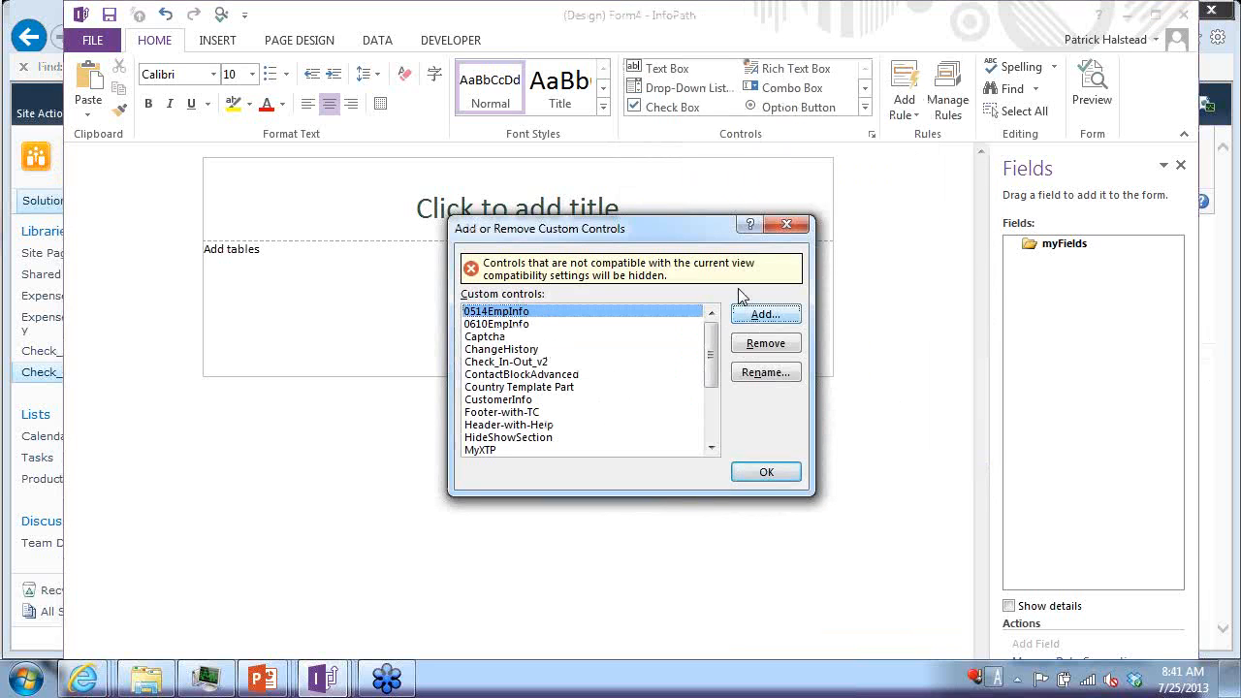
click(803, 571)
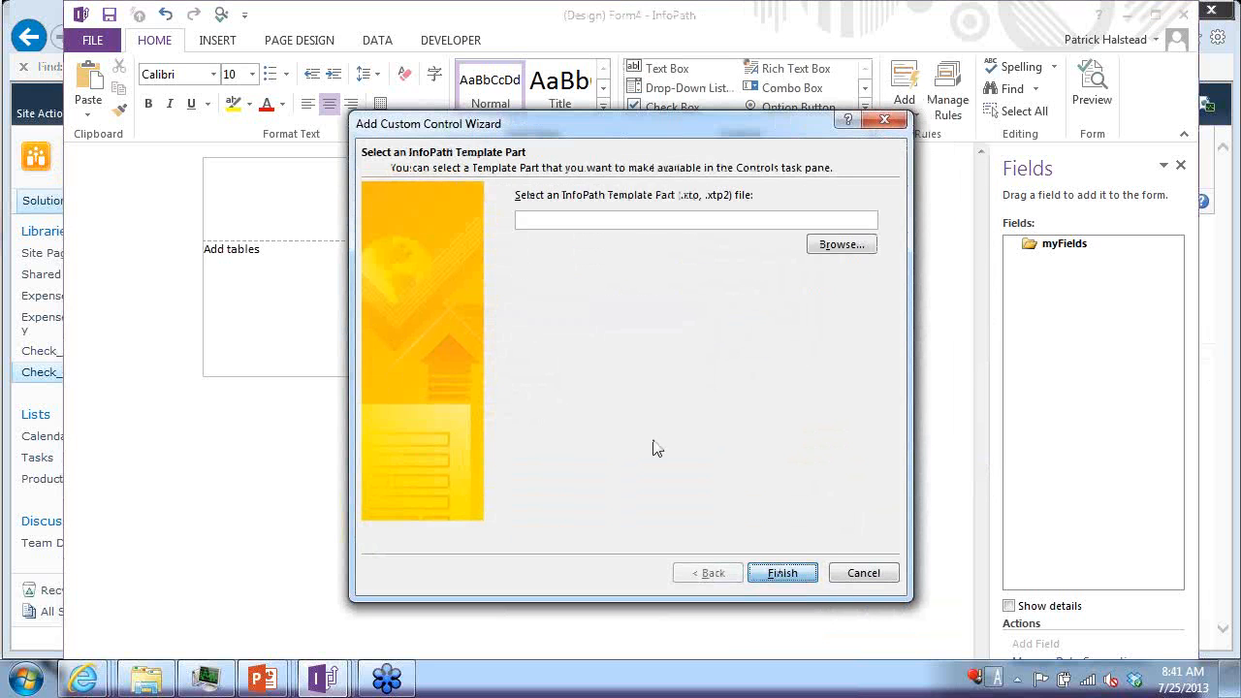
click(839, 244)
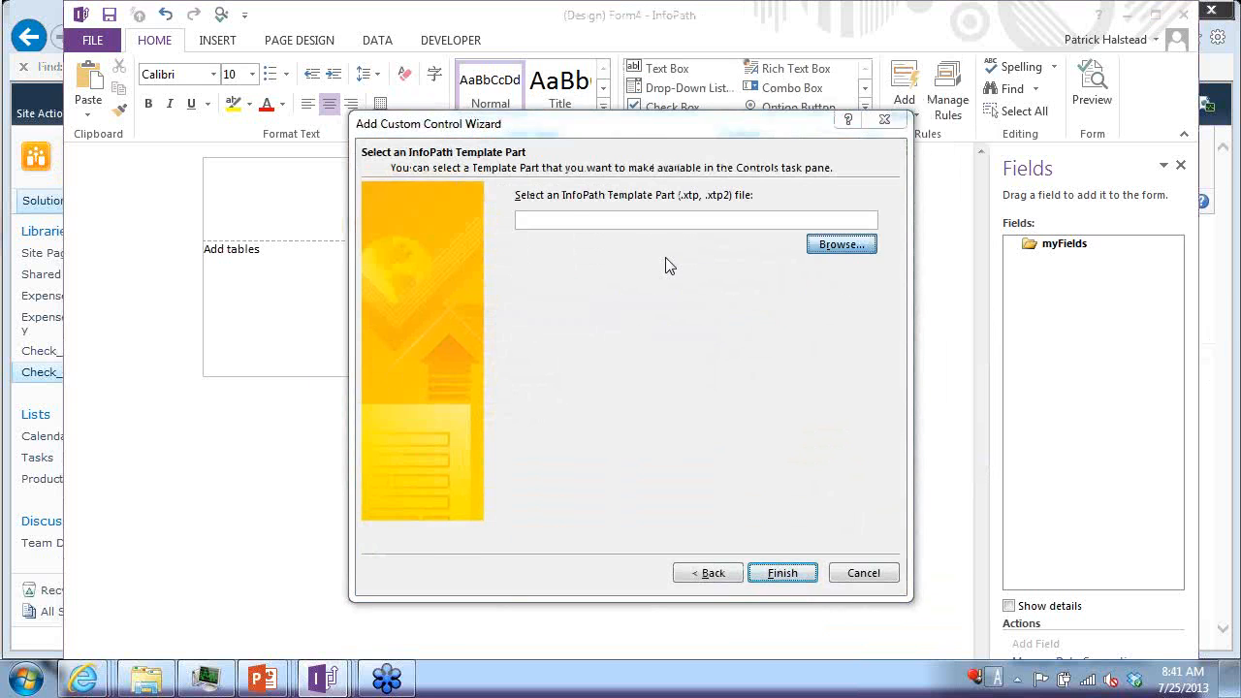
double_click(602, 251)
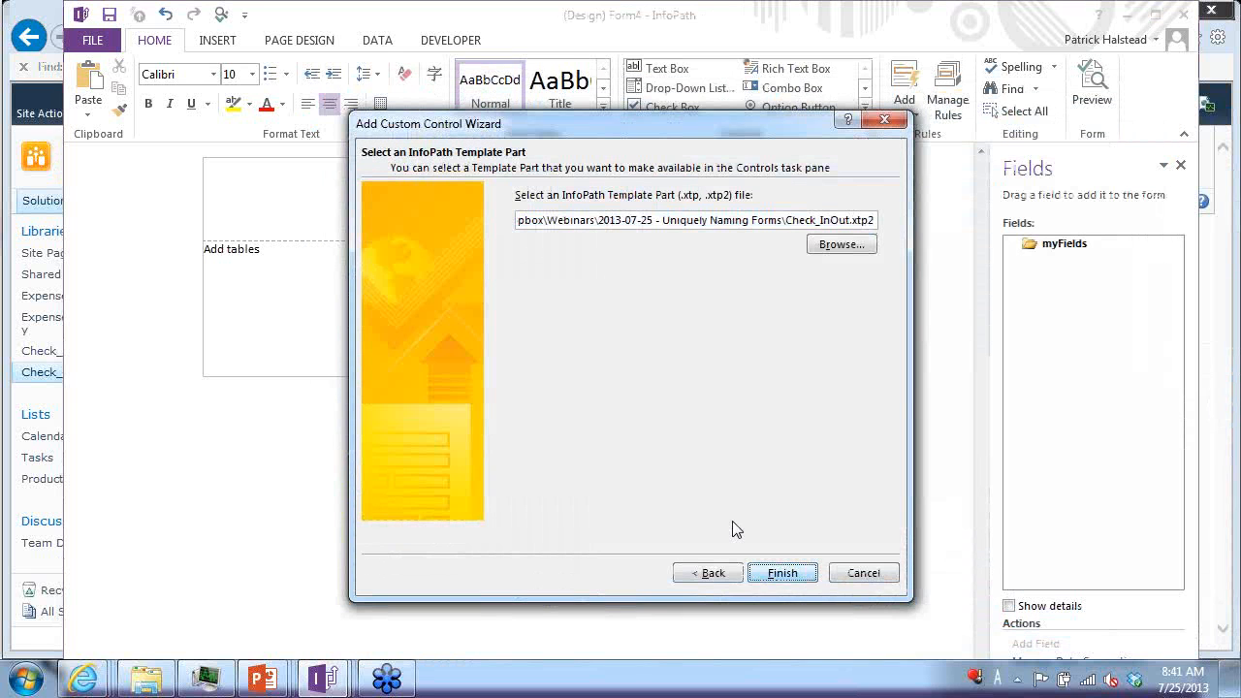
click(781, 572)
click(855, 380)
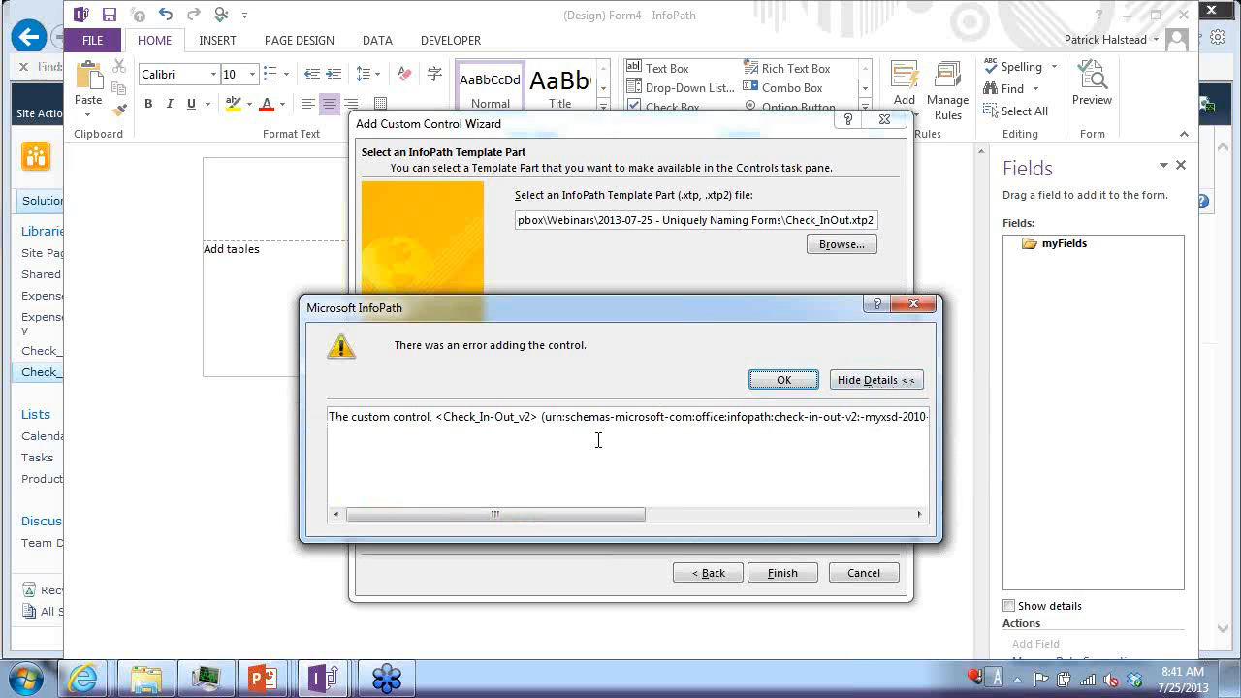
key(Escape)
key(Escape)
key(Escape)
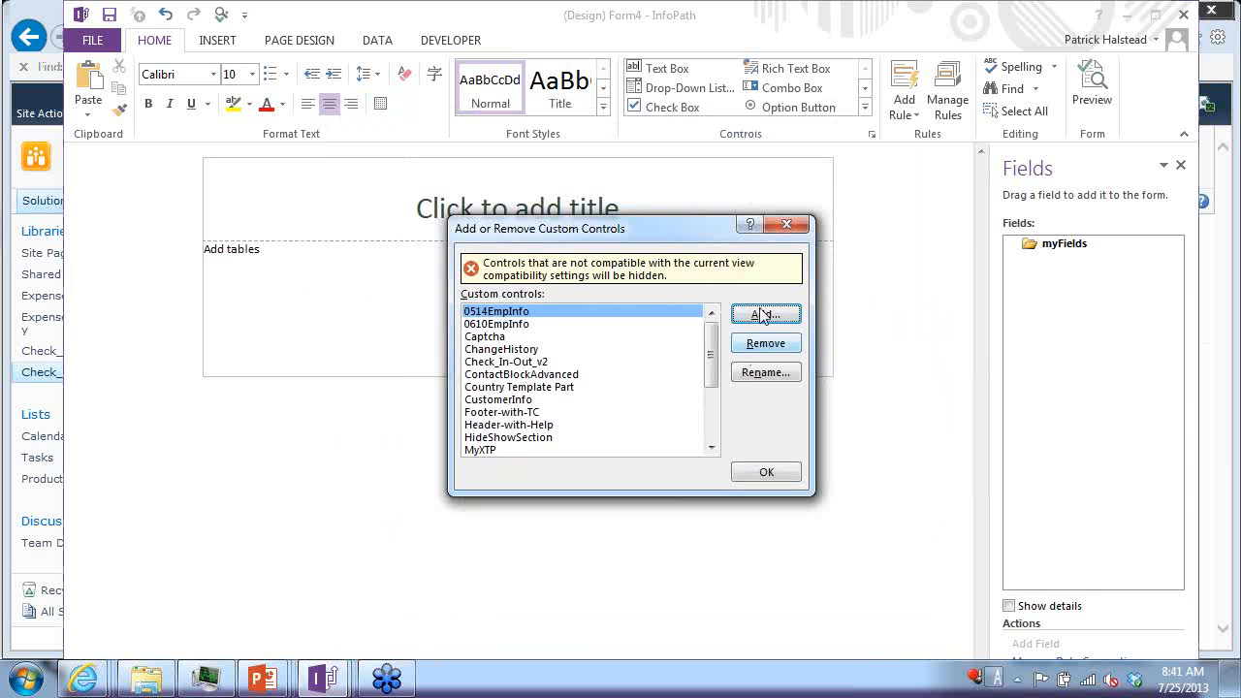
Step: Insert the Check_In-Out_v2 custom control into the blank form and select its section
click(865, 106)
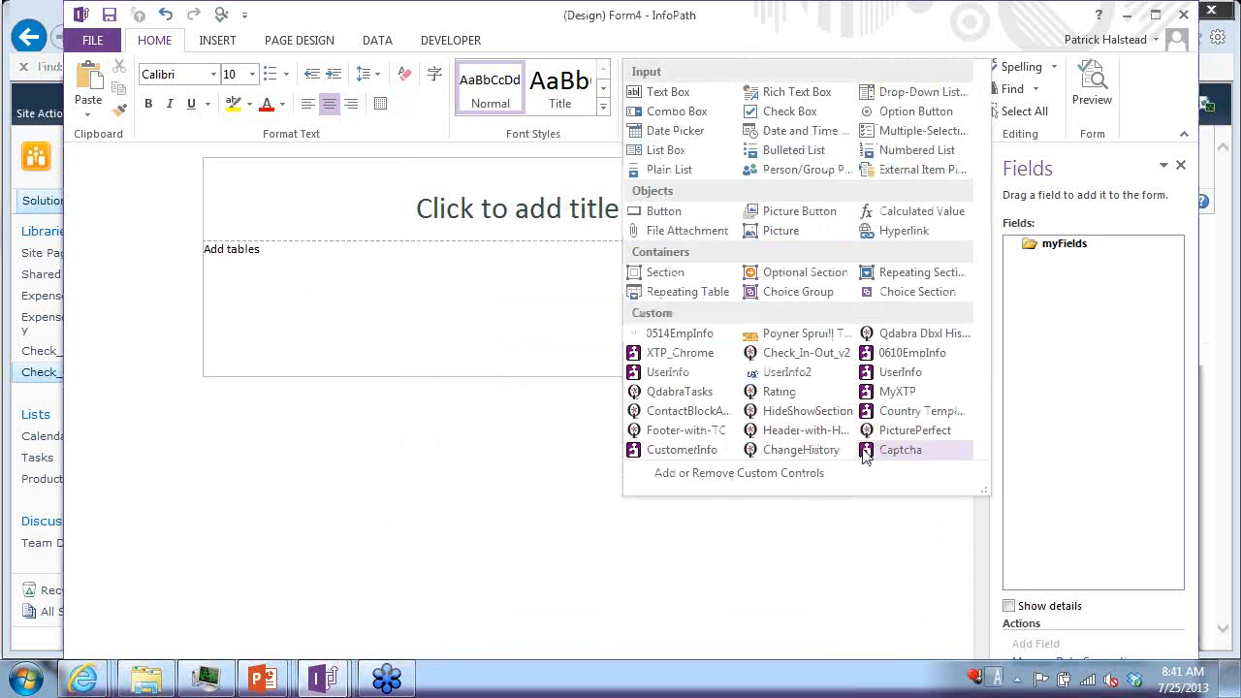
click(796, 353)
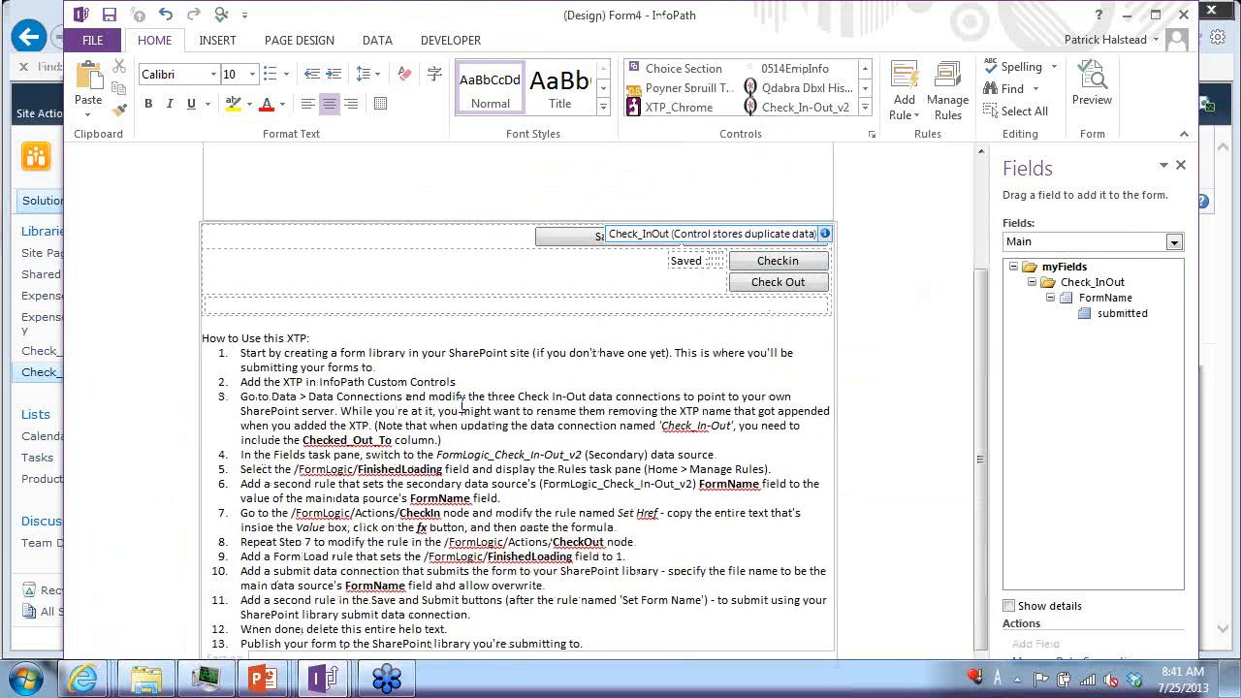
click(349, 357)
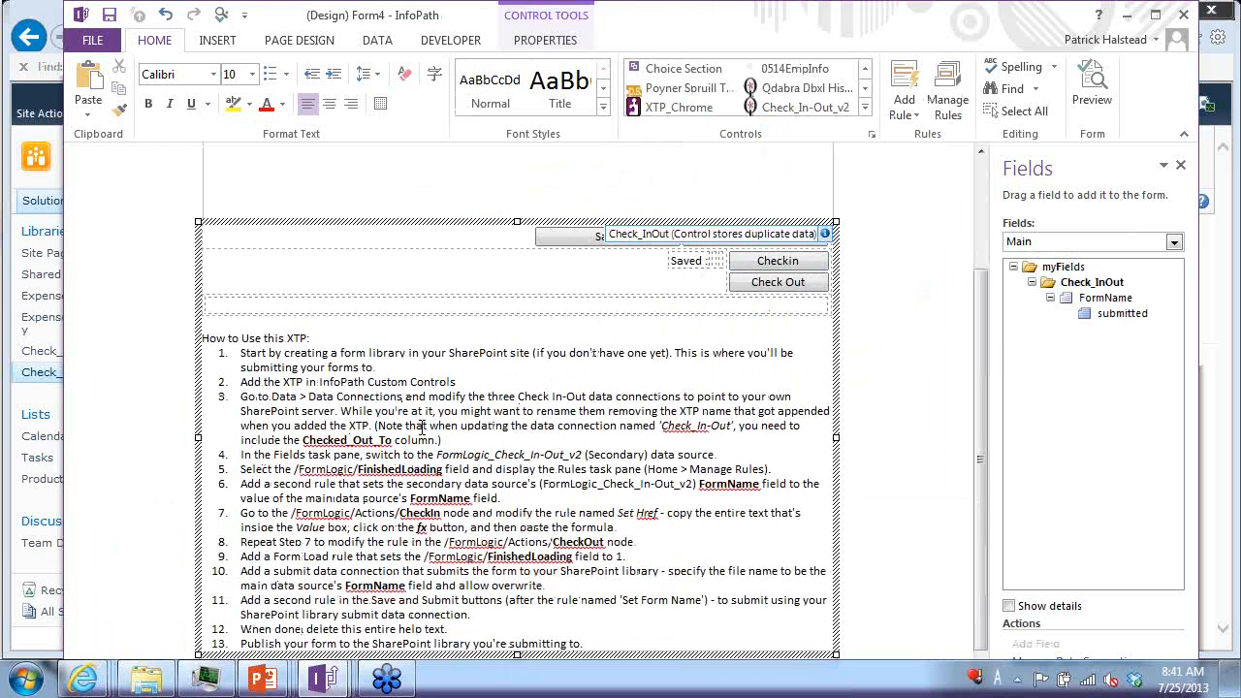
Step: View the data connections that come with the inserted check-in/out control, close the list, and deselect the control
click(384, 41)
click(553, 92)
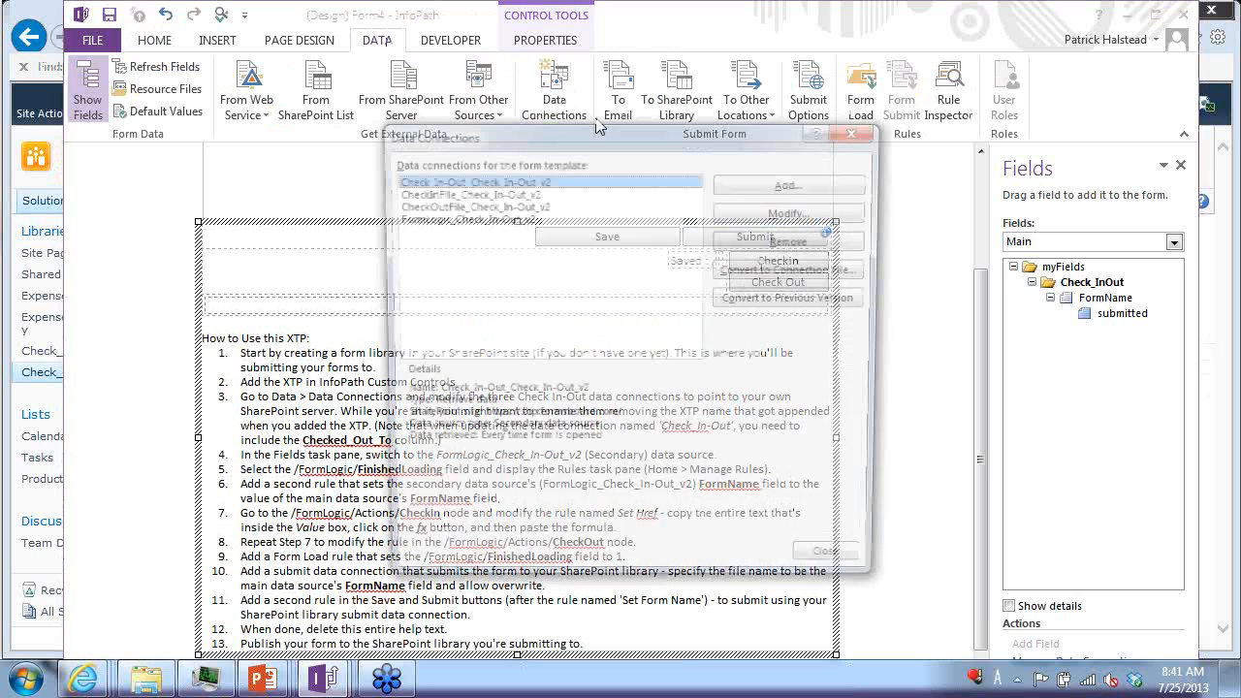
key(Escape)
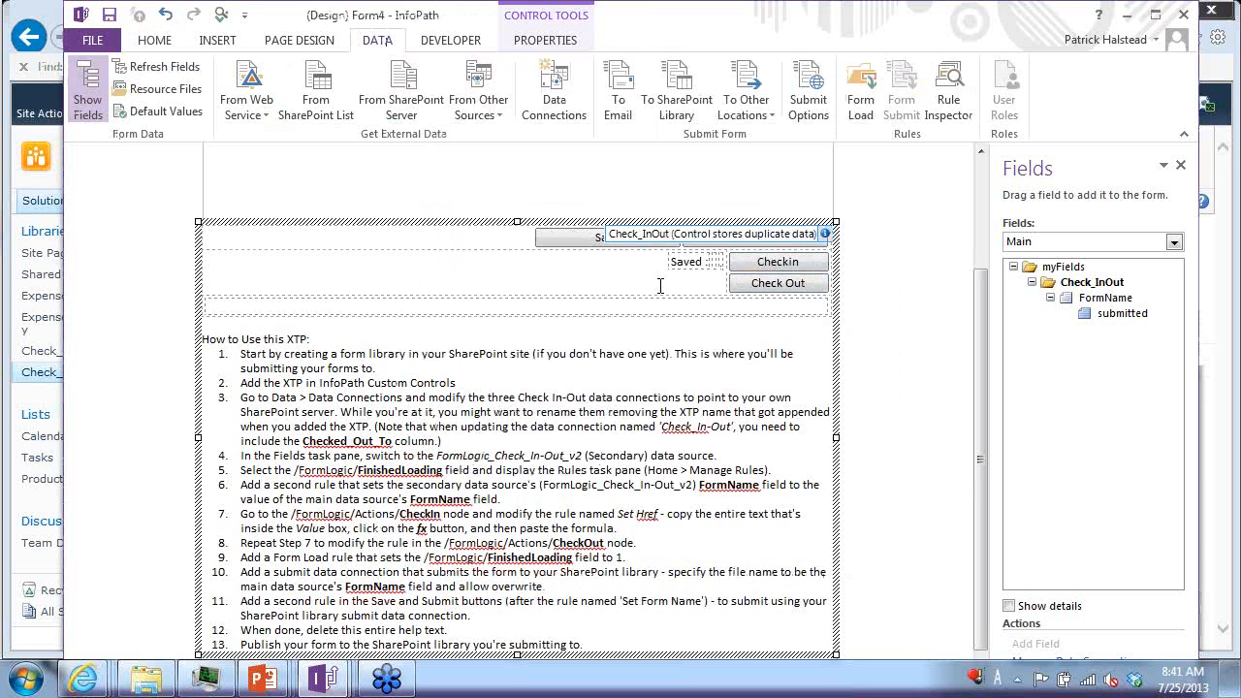
click(892, 319)
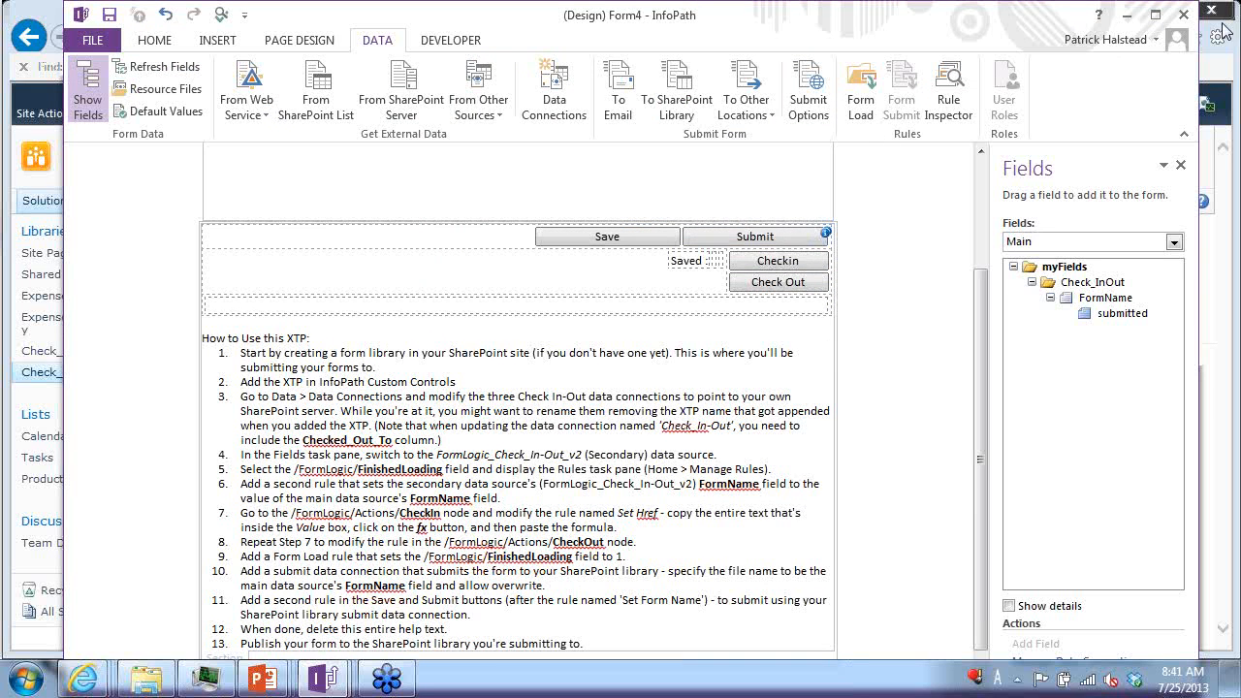
Step: Return to the PowerPoint slide show at the "Bonus SWAG: Check-inOut XTP" slide
key(alt+Tab)
key(alt+Tab)
key(alt+Tab)
key(alt+Tab)
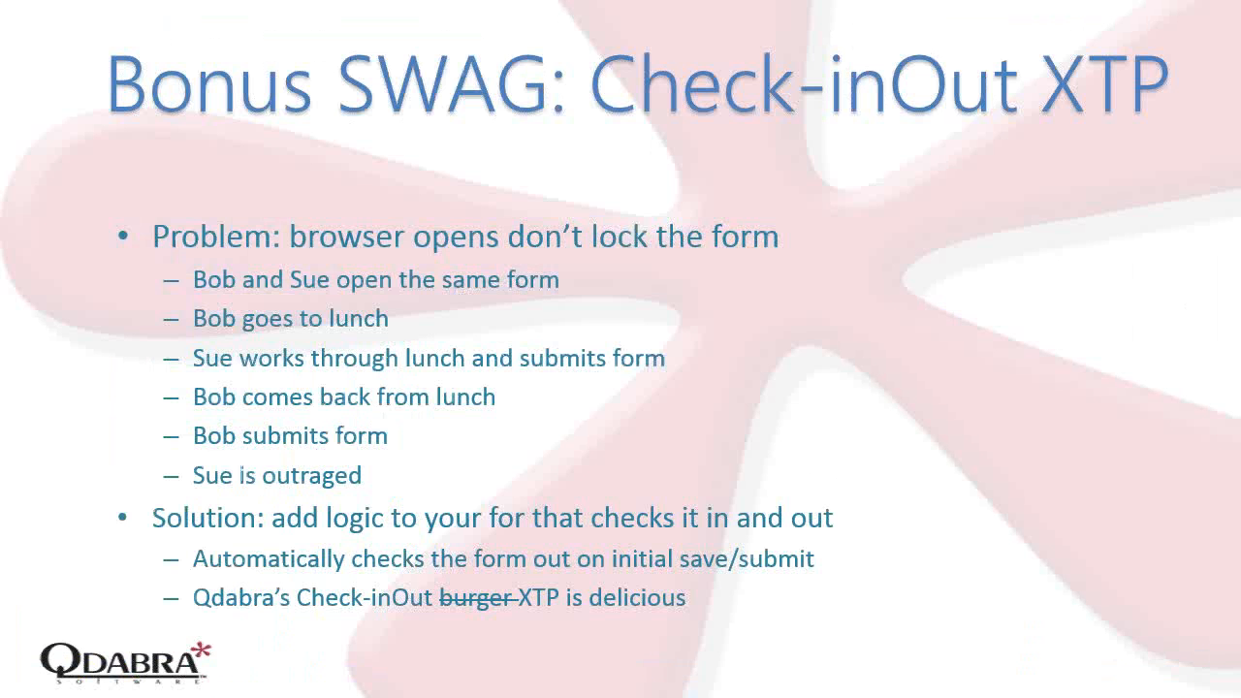